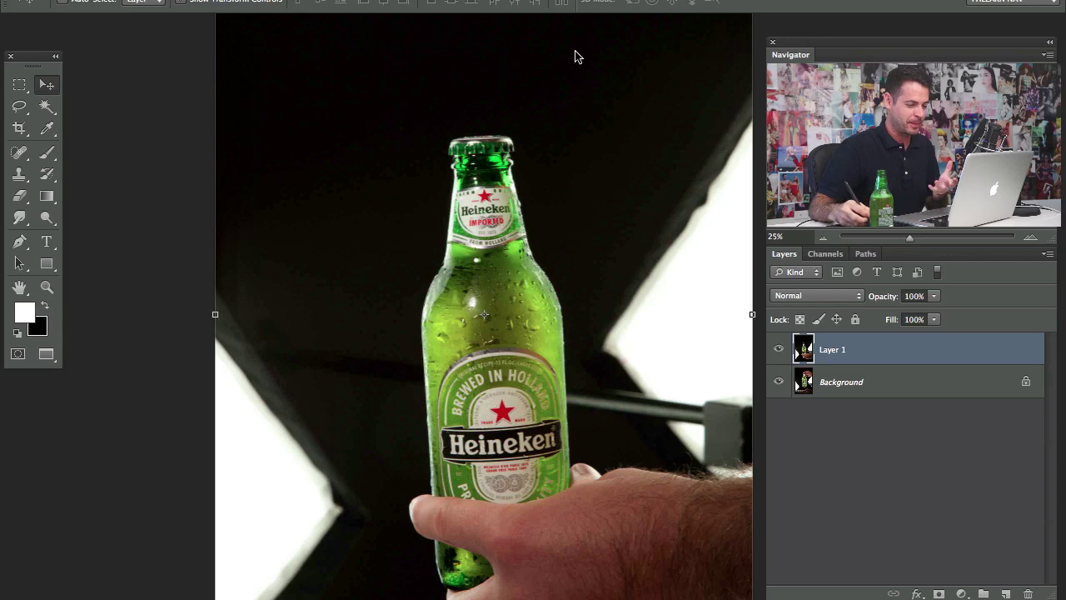
Compare the two bottle photos by fading Layer 1 over the Background and toggling its visibility.
{"action": "left_click_drag", "start_coordinate": [880, 300], "coordinate": [859, 300]}
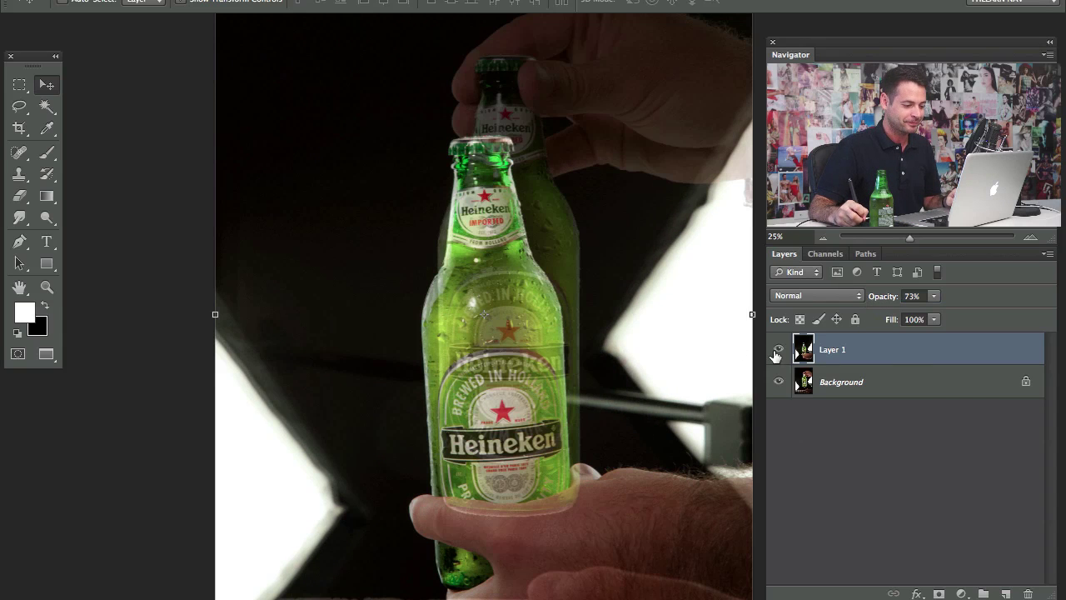
{"action": "left_click", "coordinate": [780, 350]}
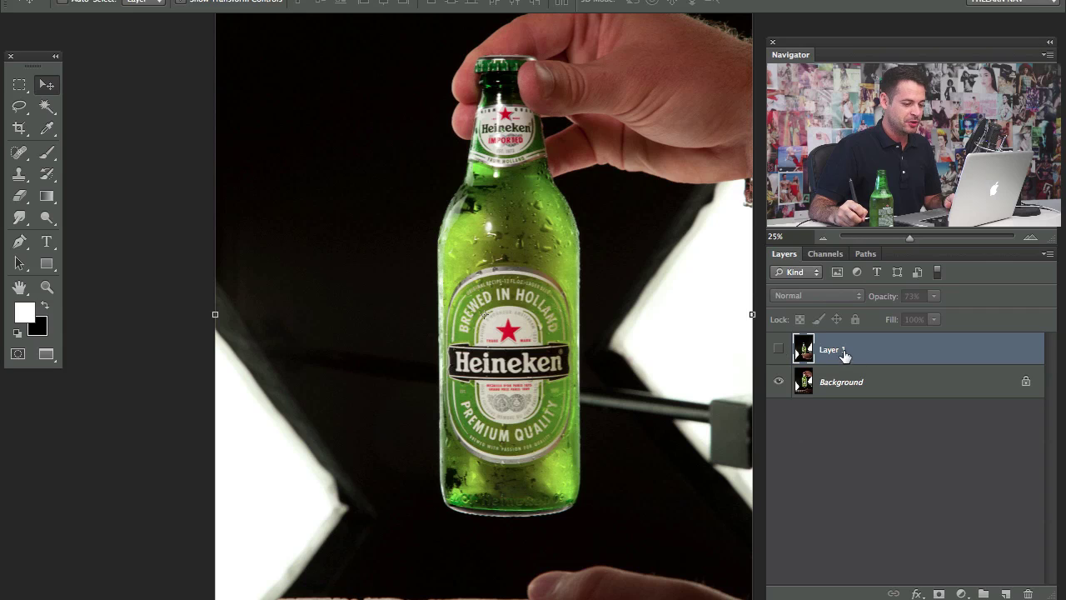
{"action": "left_click", "coordinate": [779, 350]}
{"action": "left_click_drag", "start_coordinate": [881, 301], "coordinate": [950, 299]}
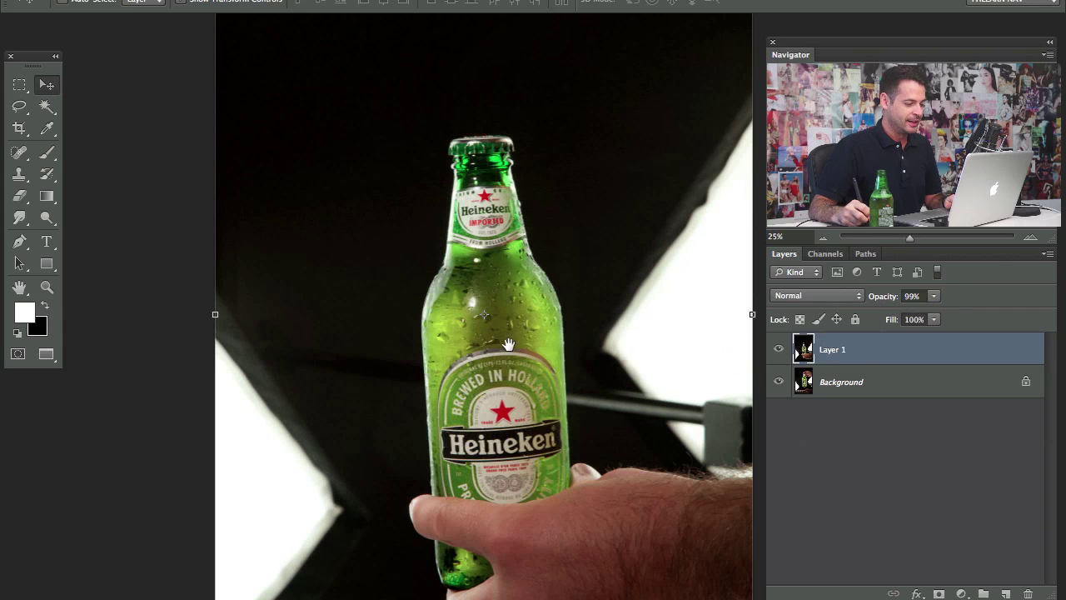
{"action": "left_click_drag", "start_coordinate": [508, 344], "coordinate": [437, 328]}
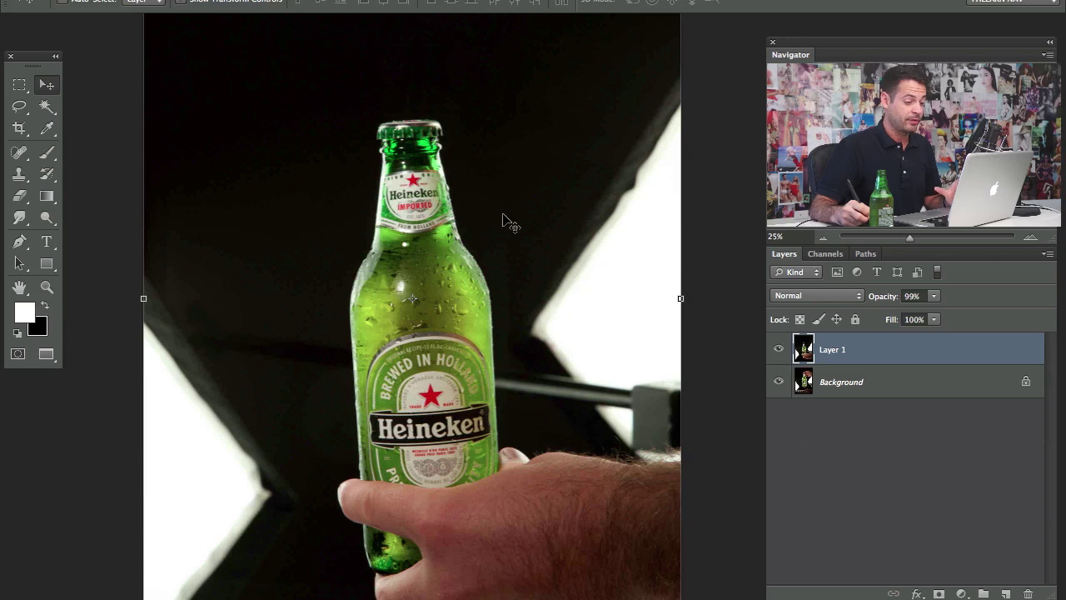
{"action": "left_click", "coordinate": [779, 349]}
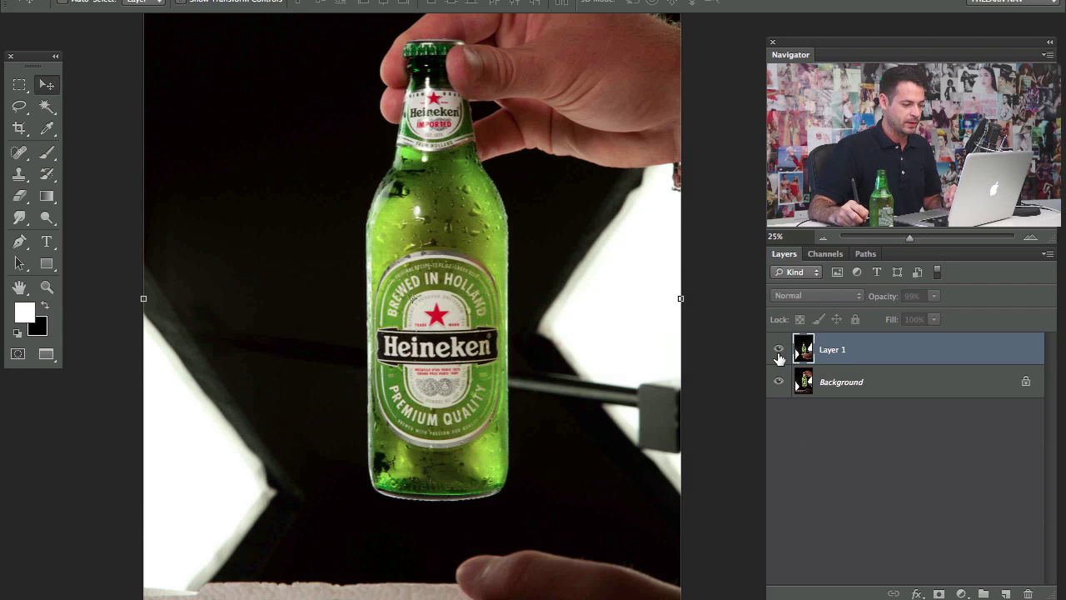
{"action": "left_click", "coordinate": [778, 353]}
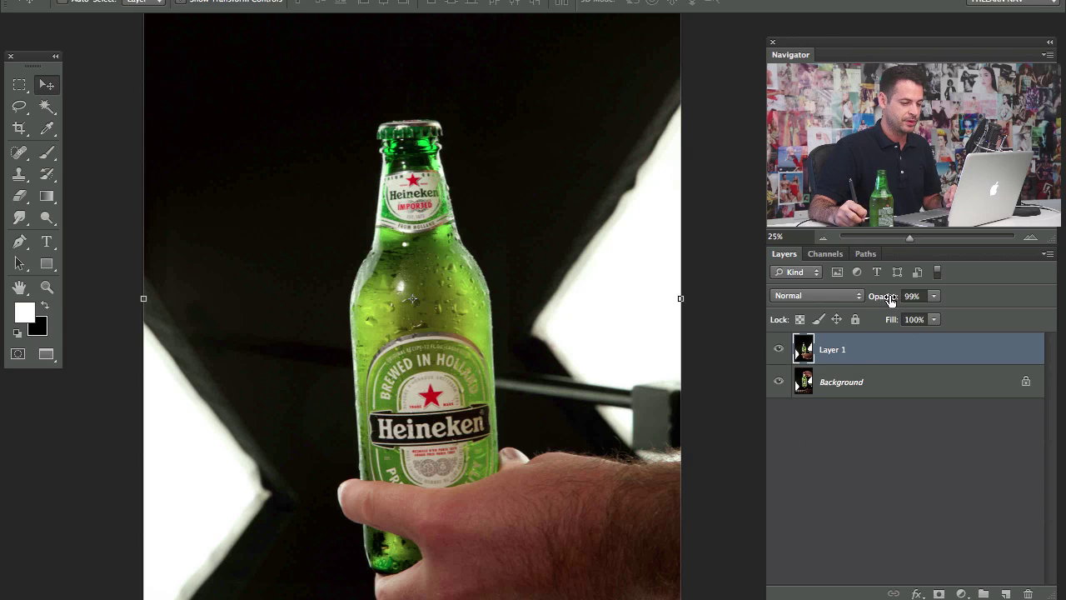
Reduce Layer 1's opacity to 73% and move its bottle over the Background bottle.
{"action": "left_click_drag", "start_coordinate": [891, 299], "coordinate": [866, 303]}
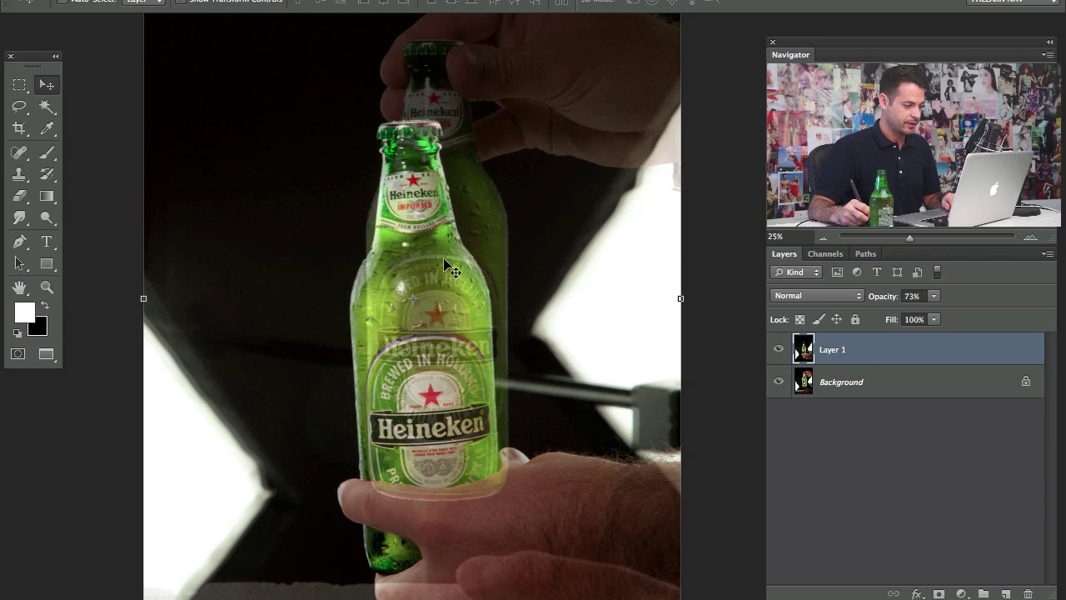
{"action": "left_click_drag", "start_coordinate": [426, 370], "coordinate": [449, 280]}
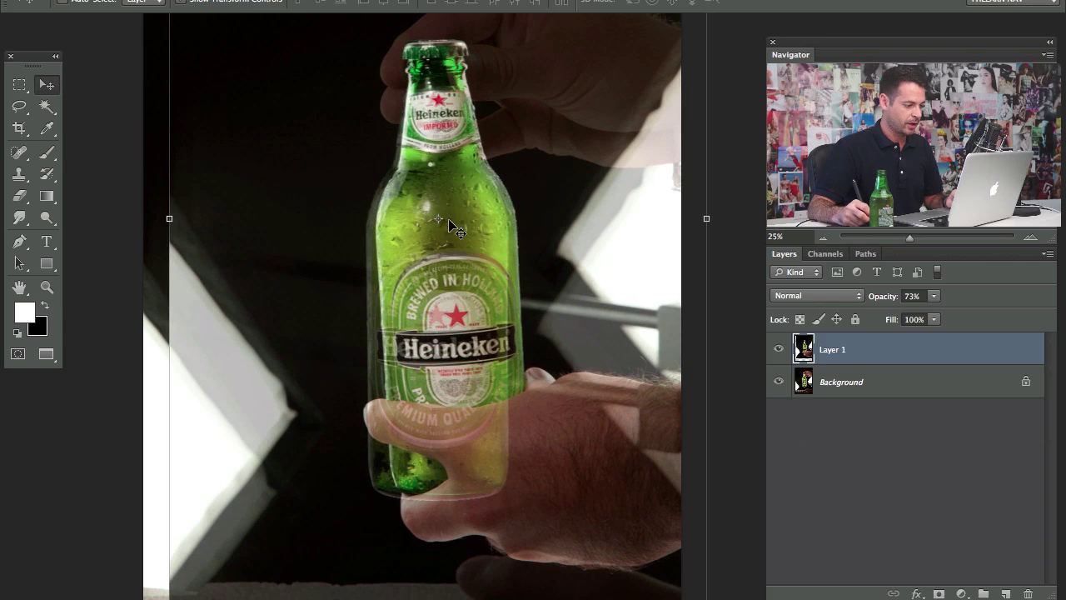
Rotate Layer 1 clockwise with Free Transform around a pivot on the bottle cap until it lines up with the Background bottle.
{"action": "key", "text": "super+equal"}
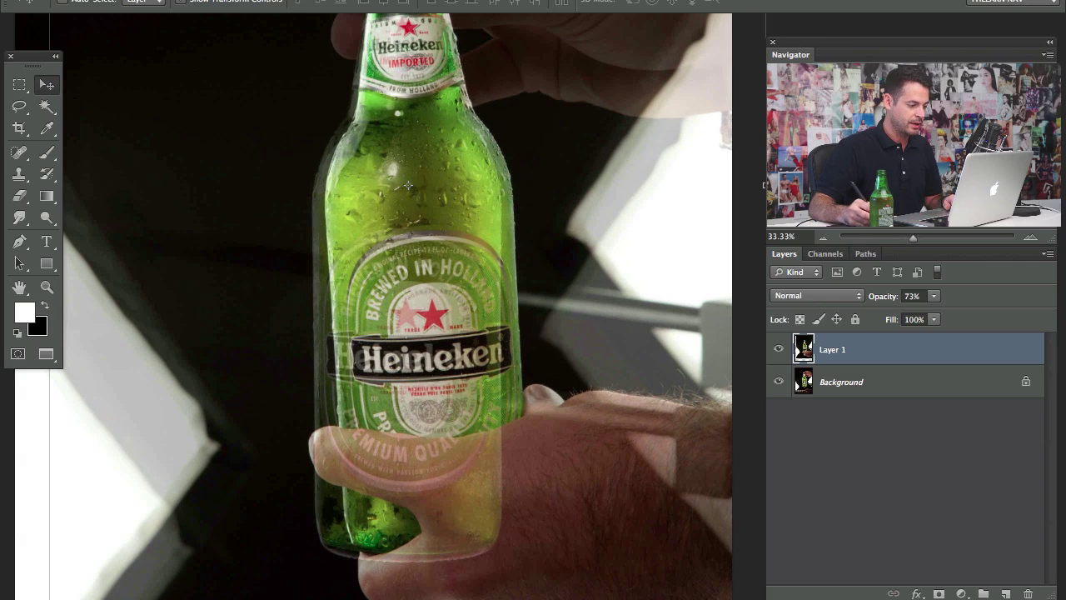
{"action": "left_click_drag", "start_coordinate": [509, 190], "coordinate": [483, 292]}
{"action": "key", "text": "super+t"}
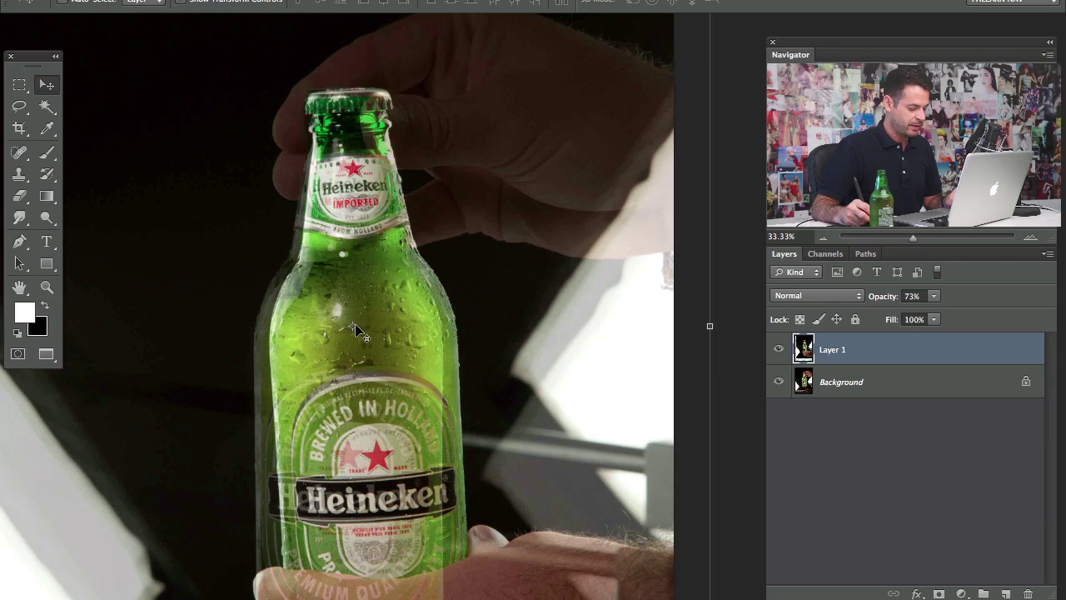
{"action": "right_click", "coordinate": [350, 328]}
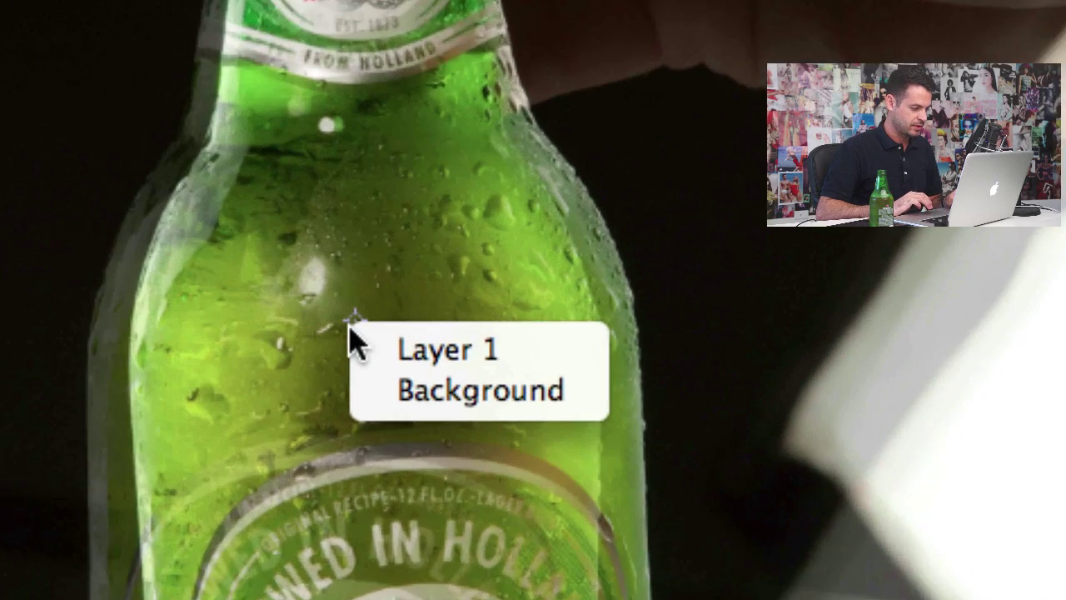
{"action": "left_click", "coordinate": [346, 335]}
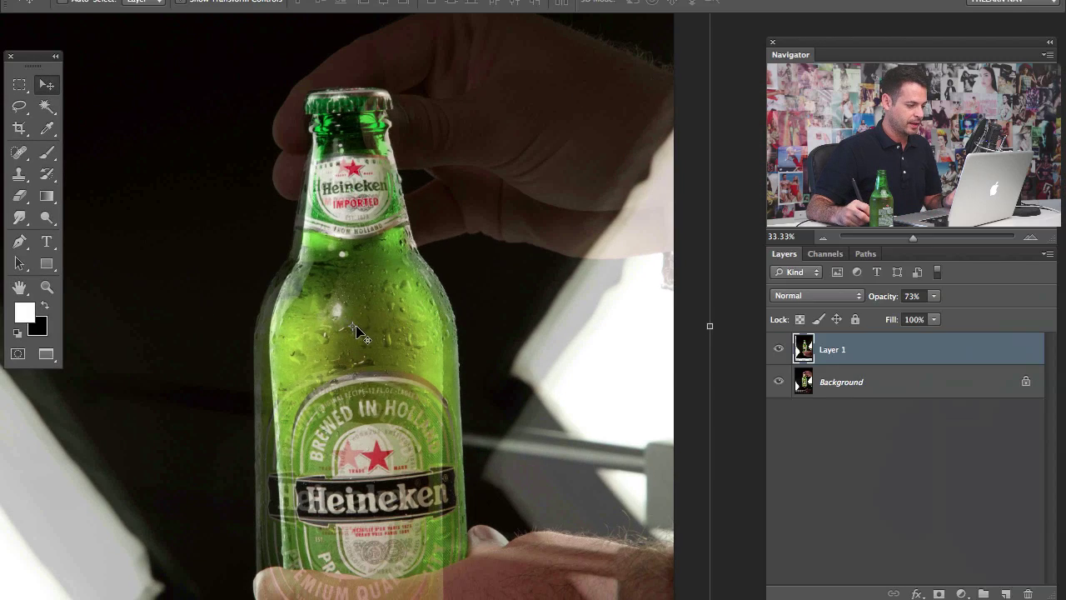
{"action": "left_click_drag", "start_coordinate": [351, 324], "coordinate": [349, 86]}
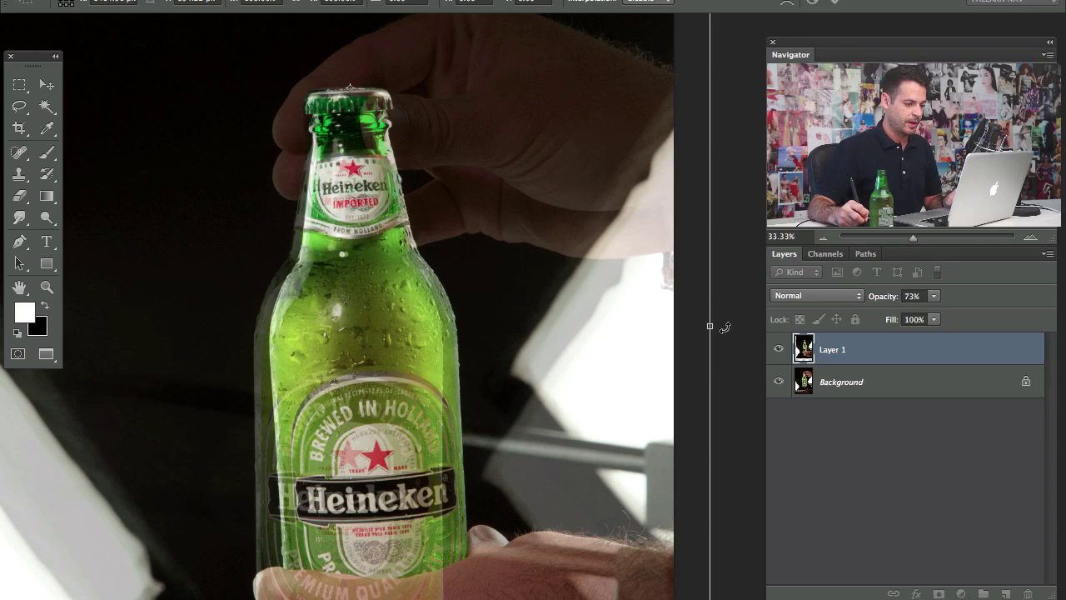
{"action": "left_click_drag", "start_coordinate": [730, 334], "coordinate": [666, 333]}
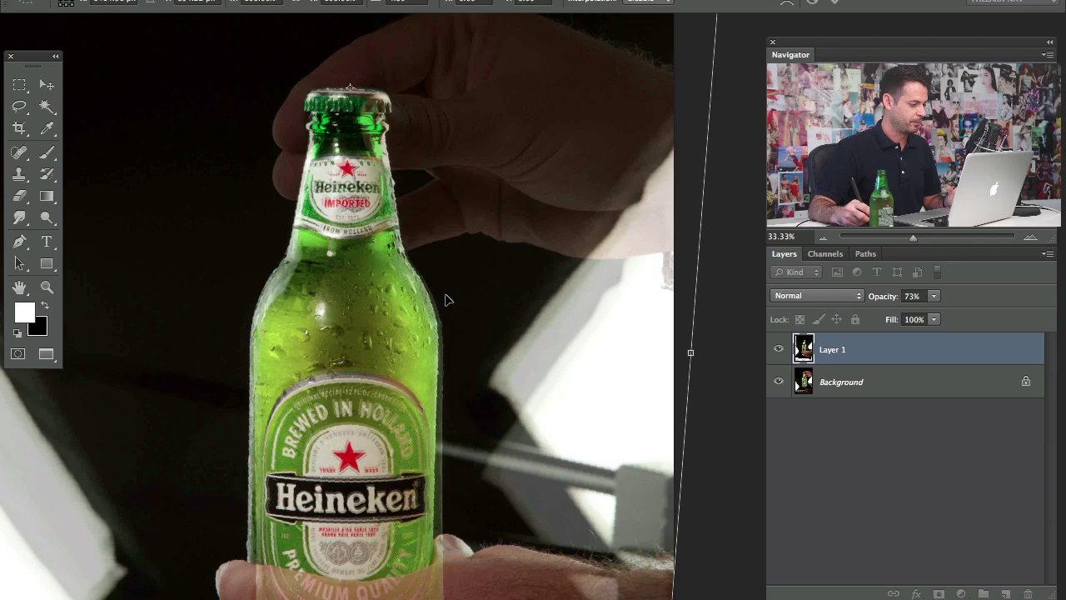
{"action": "key", "text": "Return"}
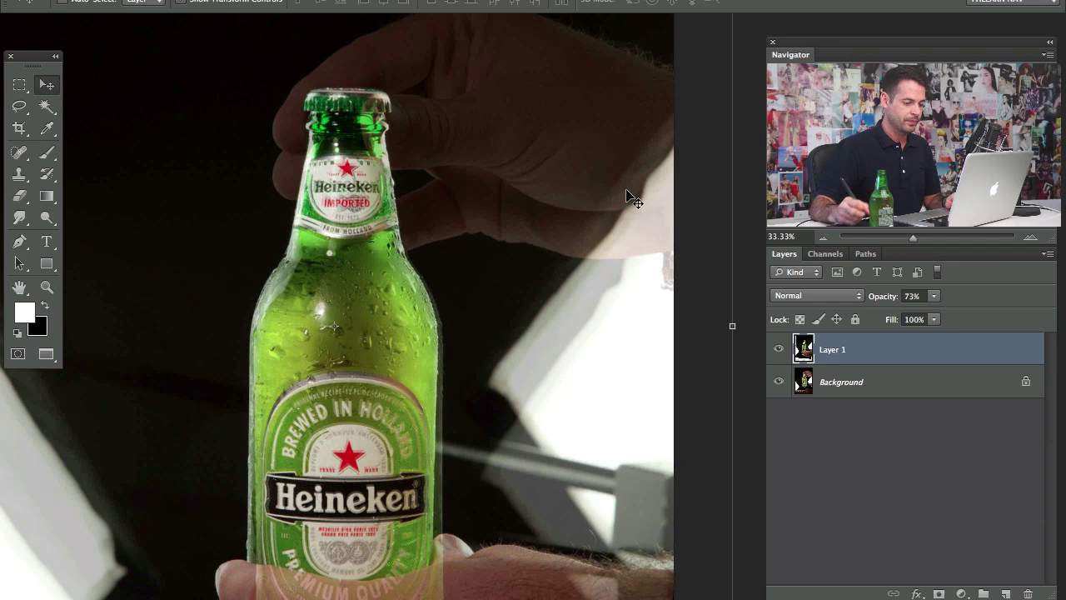
Raise Layer 1's opacity to 99% and add a black layer mask that hides the whole layer.
{"action": "left_click_drag", "start_coordinate": [905, 308], "coordinate": [958, 309]}
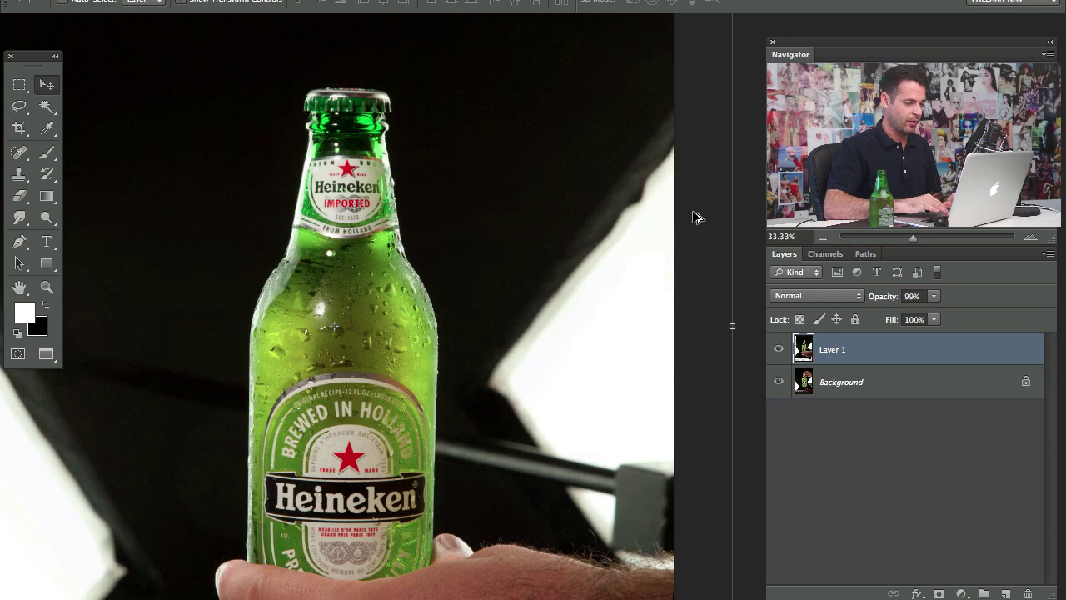
{"action": "key", "text": "alt+super+m"}
{"action": "key", "text": "b"}
{"action": "mouse_move", "coordinate": [325, 132]}
{"action": "left_mouse_down"}
{"action": "mouse_move", "coordinate": [301, 263]}
{"action": "mouse_move", "coordinate": [323, 104]}
{"action": "mouse_move", "coordinate": [337, 95]}
{"action": "mouse_move", "coordinate": [294, 130]}
{"action": "mouse_move", "coordinate": [331, 98]}
{"action": "mouse_move", "coordinate": [307, 134]}
{"action": "mouse_move", "coordinate": [386, 121]}
{"action": "left_mouse_up"}
{"action": "key", "text": "x"}
{"action": "key", "text": "ctrl+z"}
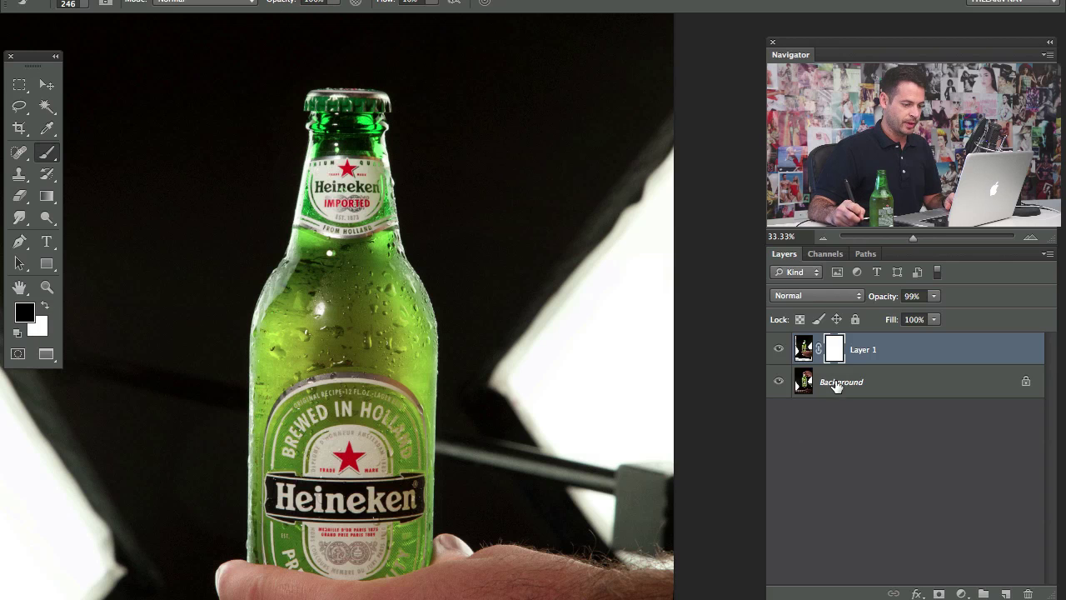
{"action": "left_click", "coordinate": [778, 349]}
{"action": "key", "text": "super+i"}
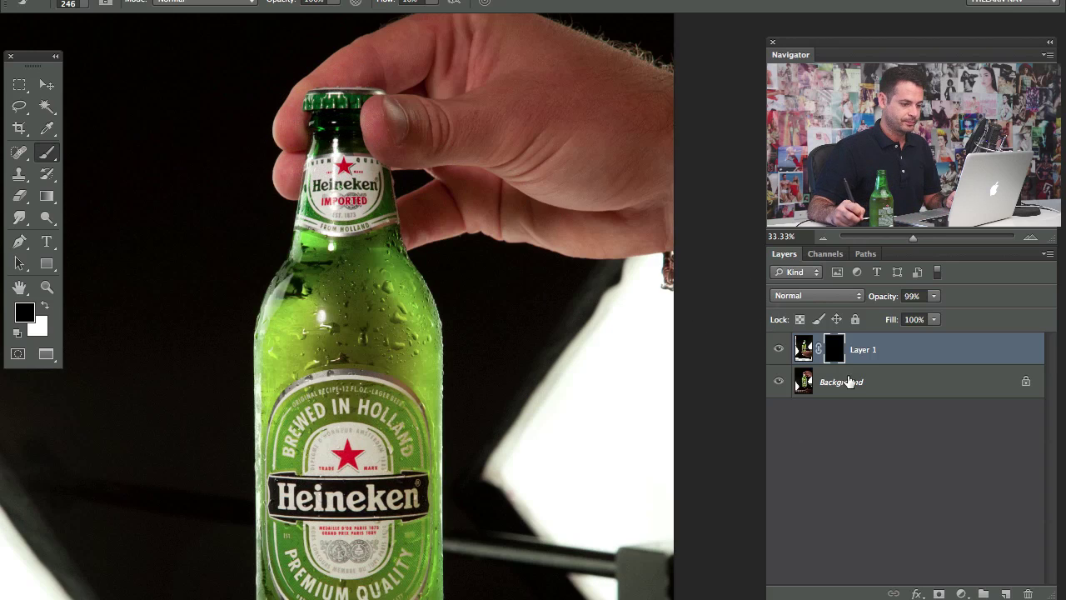
Paint Layer 1's mask white around the bottle's cap and neck to cover the fingers, and nudge the layer slightly right to align the neck.
{"action": "key", "text": "x"}
{"action": "mouse_move", "coordinate": [329, 110]}
{"action": "left_mouse_down"}
{"action": "mouse_move", "coordinate": [332, 100]}
{"action": "mouse_move", "coordinate": [296, 125]}
{"action": "mouse_move", "coordinate": [345, 84]}
{"action": "mouse_move", "coordinate": [393, 143]}
{"action": "mouse_move", "coordinate": [392, 196]}
{"action": "mouse_move", "coordinate": [333, 171]}
{"action": "mouse_move", "coordinate": [283, 208]}
{"action": "mouse_move", "coordinate": [358, 225]}
{"action": "mouse_move", "coordinate": [441, 205]}
{"action": "mouse_move", "coordinate": [392, 47]}
{"action": "mouse_move", "coordinate": [369, 52]}
{"action": "mouse_move", "coordinate": [420, 50]}
{"action": "mouse_move", "coordinate": [383, 52]}
{"action": "left_mouse_up"}
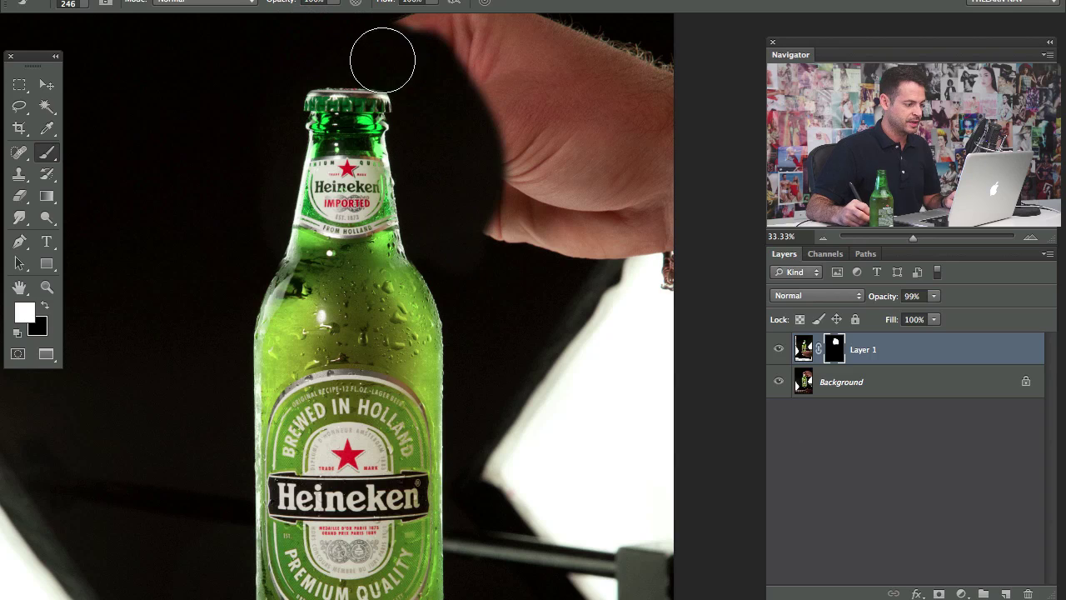
{"action": "key", "text": "super+plus"}
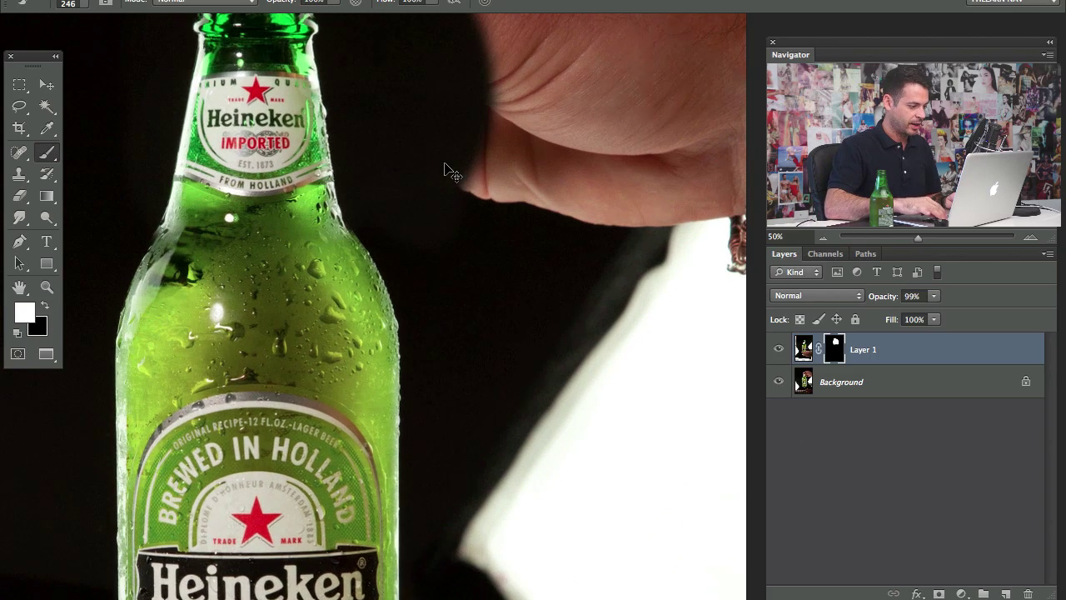
{"action": "key", "text": "super+plus"}
{"action": "left_click_drag", "start_coordinate": [369, 261], "coordinate": [519, 315]}
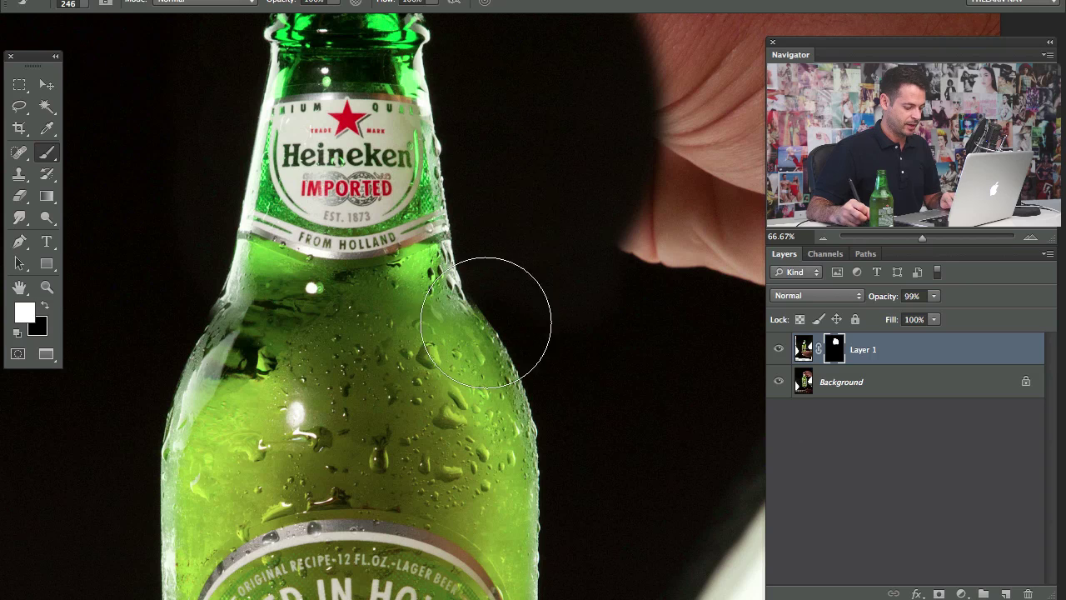
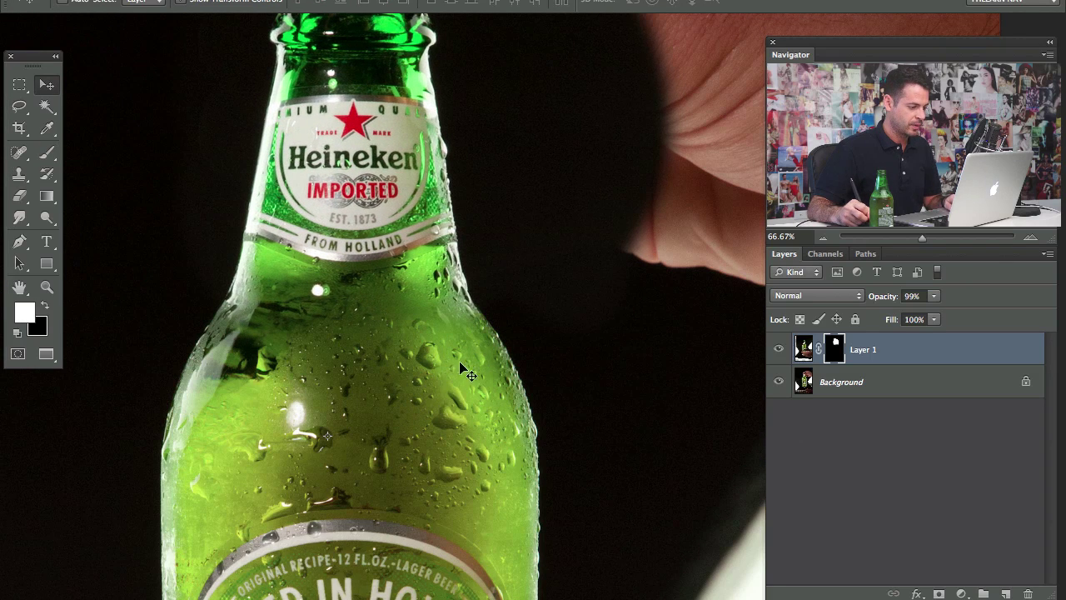
Show the rulers and place vertical guides at the bottle's left edge, right edge and centre line.
{"action": "key", "text": "super+minus"}
{"action": "key", "text": "super+minus"}
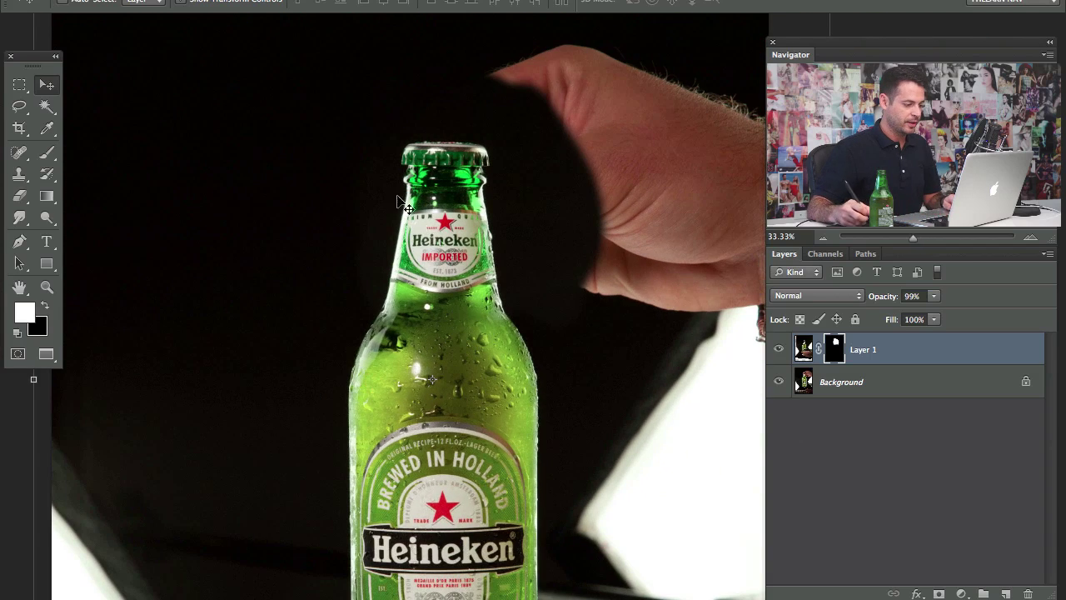
{"action": "scroll", "coordinate": [417, 217], "scroll_direction": "down", "scroll_amount": 4}
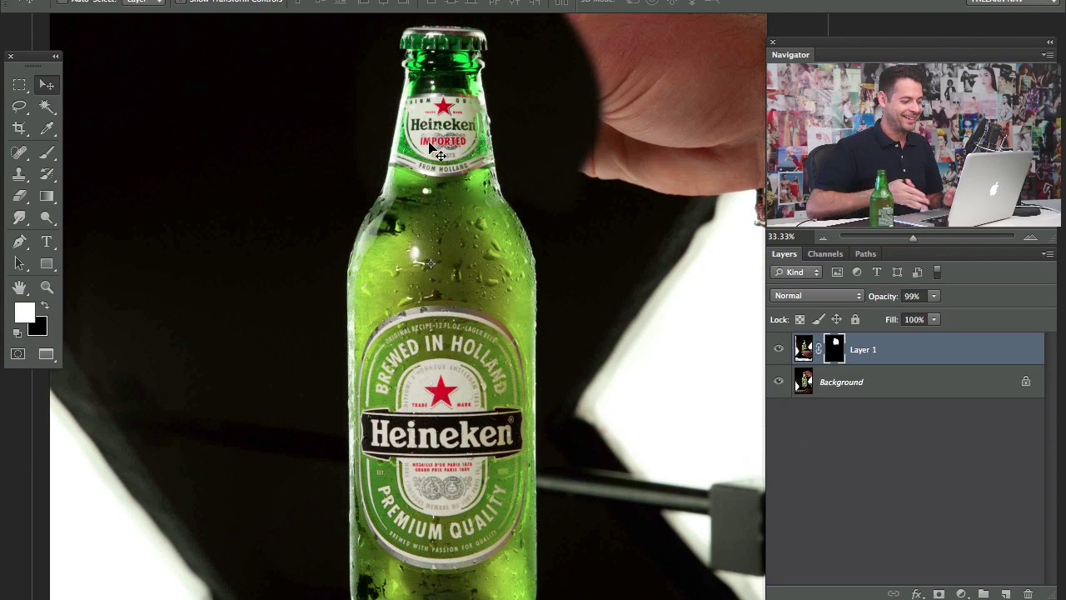
{"action": "key", "text": "ctrl+r"}
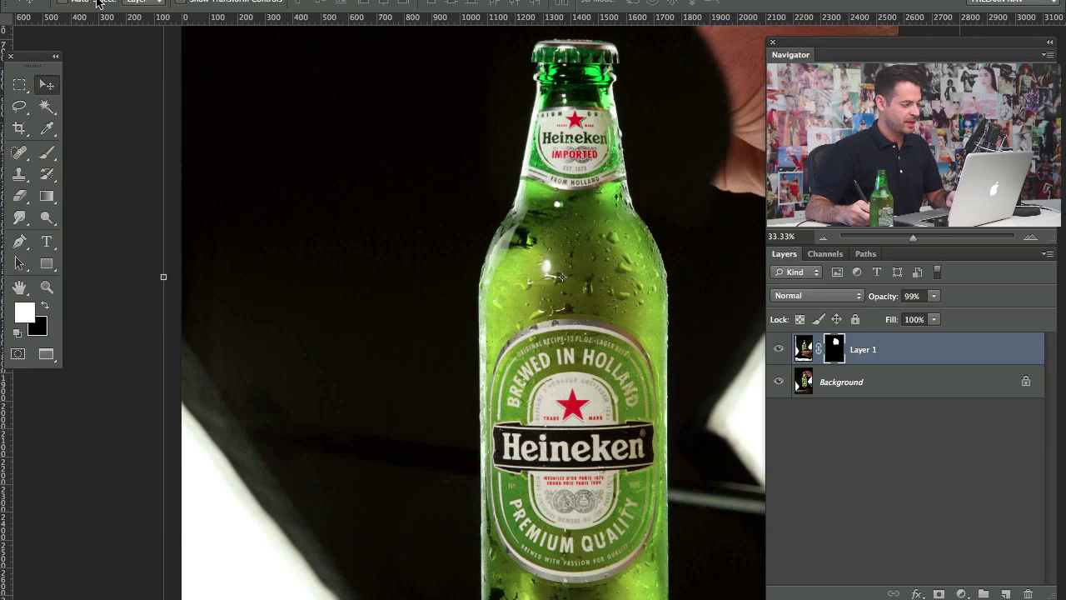
{"action": "left_click_drag", "start_coordinate": [6, 483], "coordinate": [481, 439]}
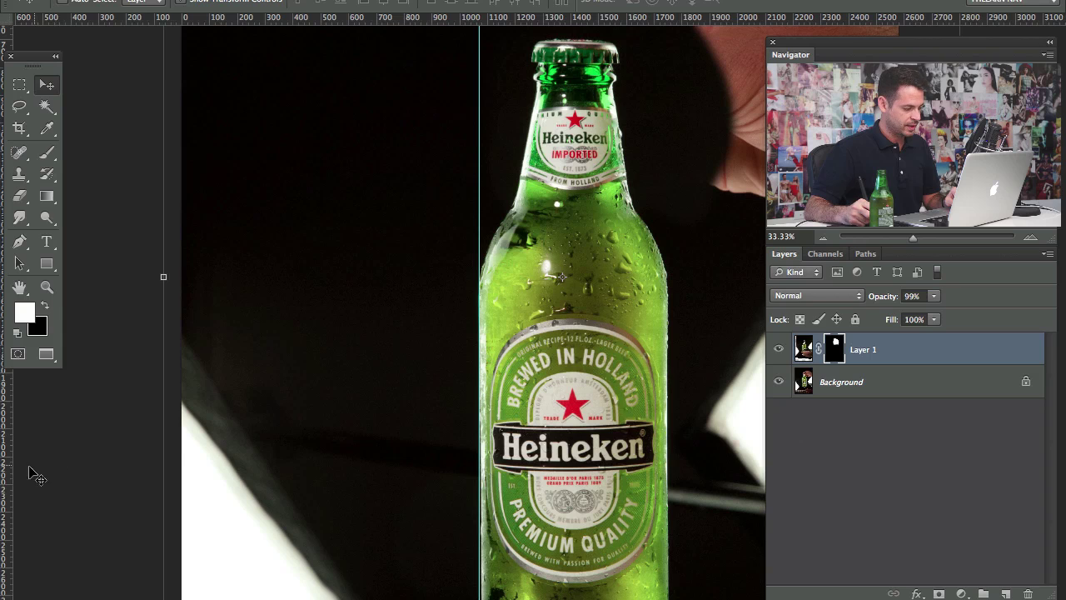
{"action": "left_click_drag", "start_coordinate": [7, 483], "coordinate": [666, 491]}
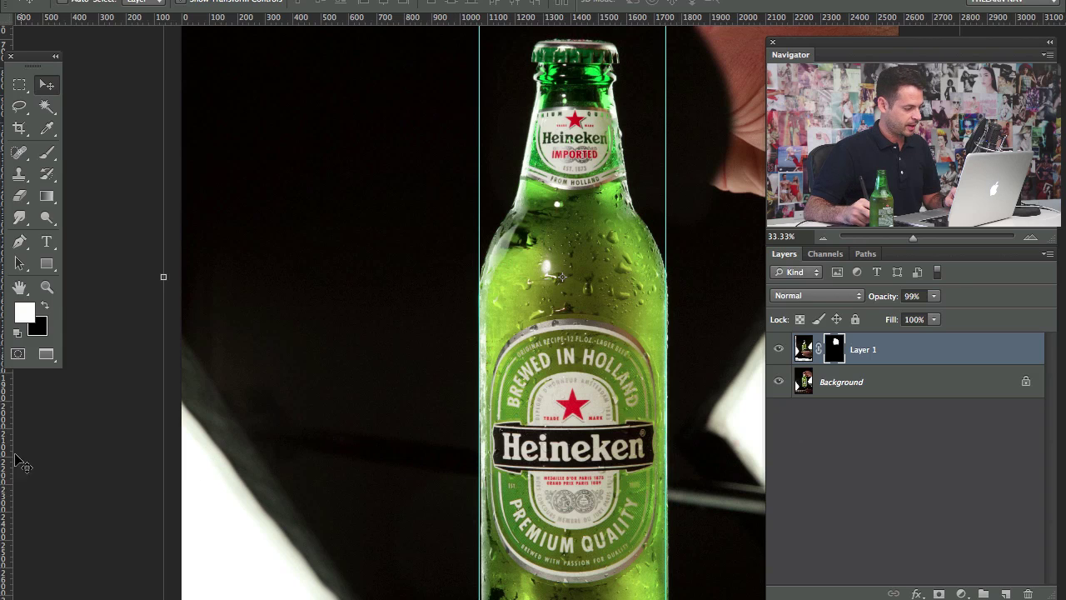
{"action": "left_click_drag", "start_coordinate": [7, 489], "coordinate": [573, 496]}
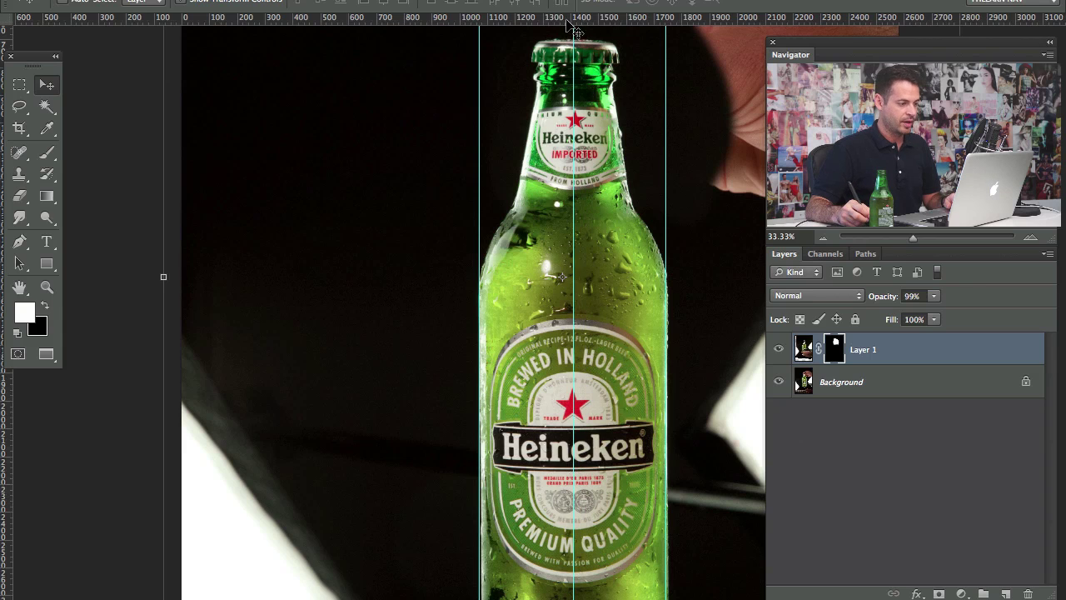
Check the bottle top's alignment against the centre guide with Layer 1 hidden and shown.
{"action": "left_click_drag", "start_coordinate": [571, 285], "coordinate": [518, 341]}
{"action": "left_click", "coordinate": [780, 349]}
{"action": "left_click", "coordinate": [780, 350]}
{"action": "left_click", "coordinate": [779, 350]}
{"action": "left_click", "coordinate": [779, 349]}
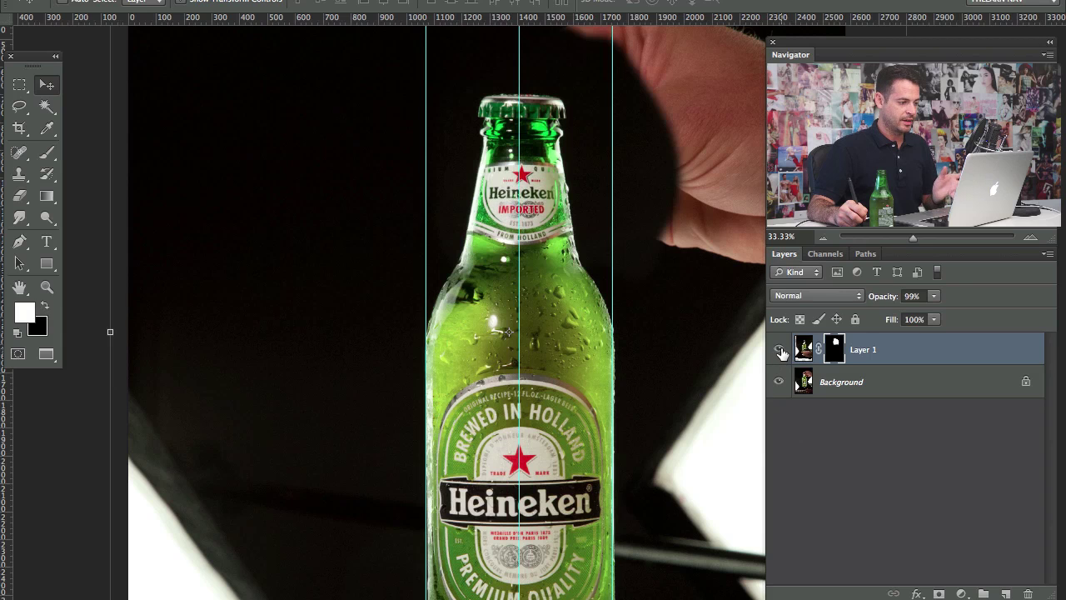
Rotate Layer 1 slightly counterclockwise with Free Transform around a pivot on the centre guide to straighten the neck.
{"action": "left_click_drag", "start_coordinate": [609, 331], "coordinate": [526, 352]}
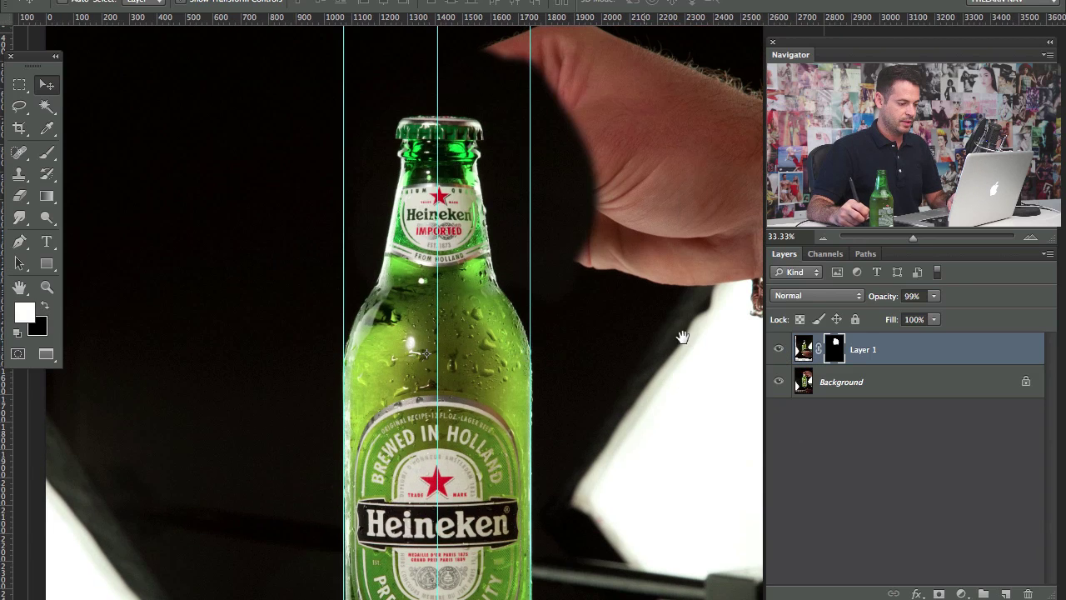
{"action": "key", "text": "ctrl+t"}
{"action": "left_click_drag", "start_coordinate": [593, 321], "coordinate": [558, 292]}
{"action": "left_click_drag", "start_coordinate": [396, 330], "coordinate": [404, 273]}
{"action": "left_click_drag", "start_coordinate": [450, 315], "coordinate": [328, 313]}
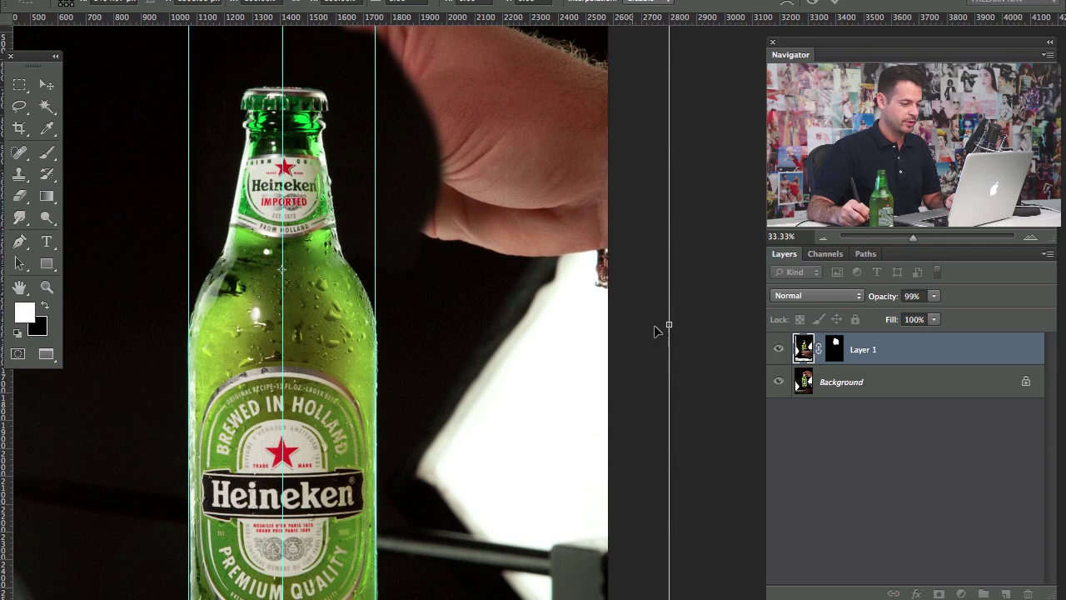
{"action": "left_click_drag", "start_coordinate": [701, 330], "coordinate": [700, 323]}
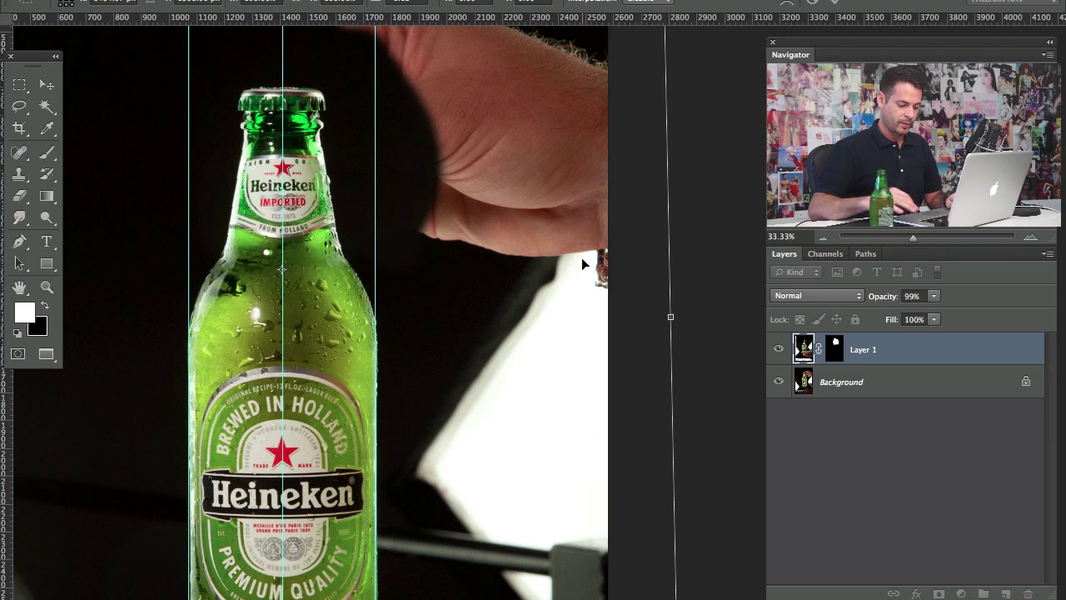
{"action": "key", "text": "Return"}
Remove all three vertical guides from the image, undoing any accidental layer move.
{"action": "left_click_drag", "start_coordinate": [250, 393], "coordinate": [369, 387]}
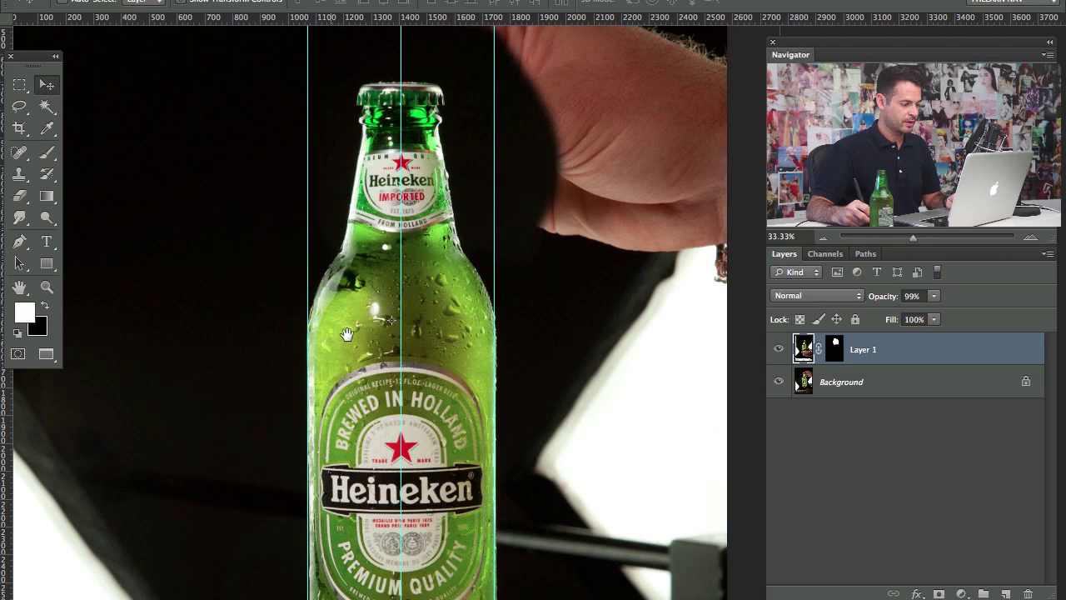
{"action": "left_click_drag", "start_coordinate": [346, 334], "coordinate": [386, 315]}
{"action": "left_click_drag", "start_coordinate": [347, 216], "coordinate": [8, 420]}
{"action": "left_click_drag", "start_coordinate": [437, 241], "coordinate": [353, 277]}
{"action": "key", "text": "super+z"}
{"action": "left_click_drag", "start_coordinate": [442, 329], "coordinate": [8, 410]}
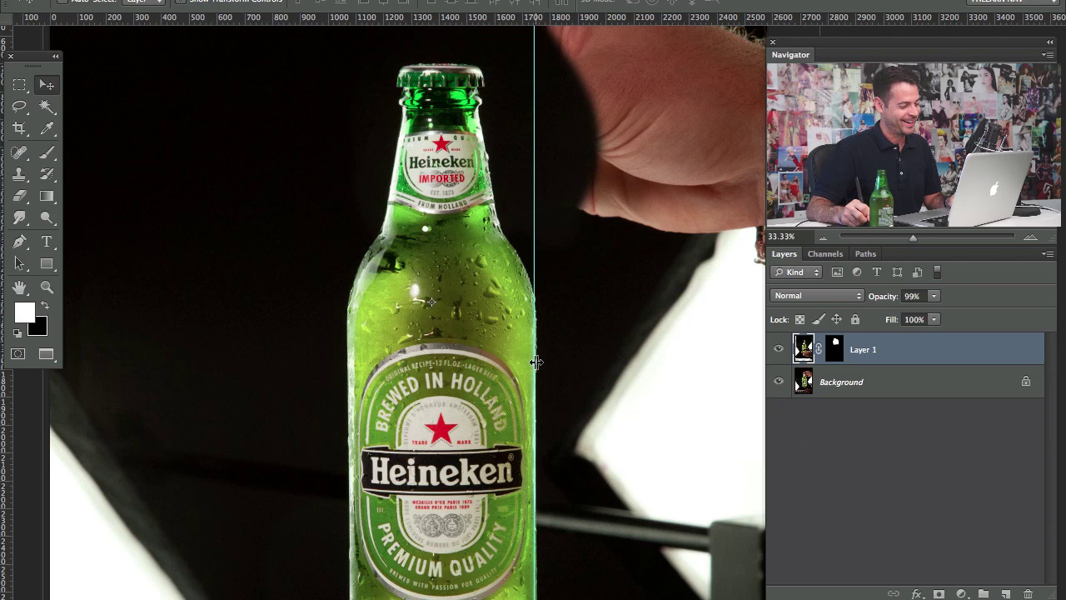
{"action": "left_click_drag", "start_coordinate": [534, 363], "coordinate": [8, 408]}
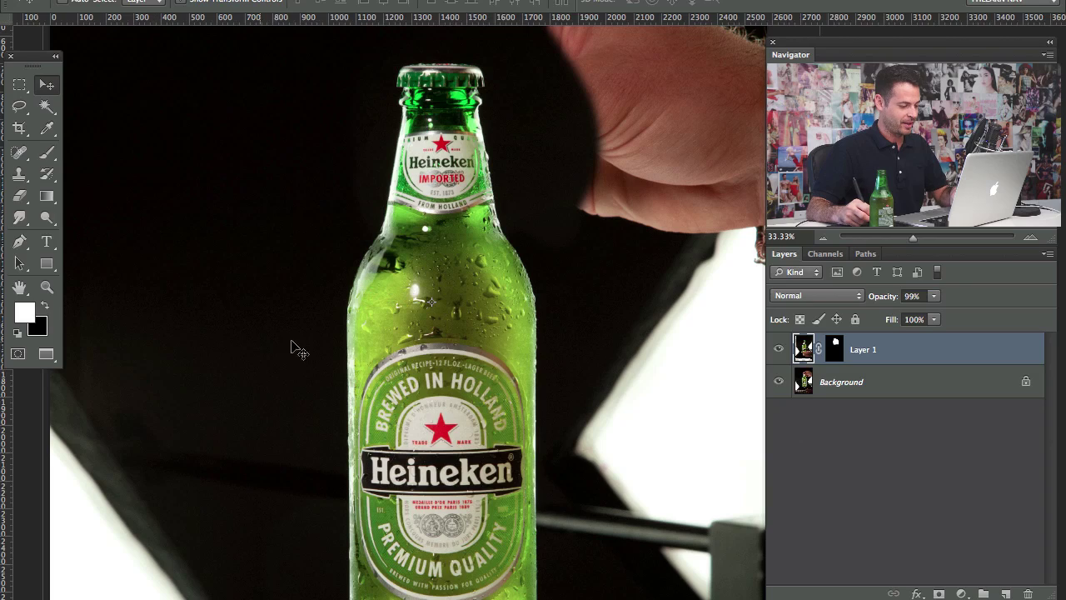
Hide the rulers and compare the bottle's neck and shoulders with Layer 1 hidden and shown.
{"action": "key", "text": "super+r"}
{"action": "left_click_drag", "start_coordinate": [553, 433], "coordinate": [437, 409]}
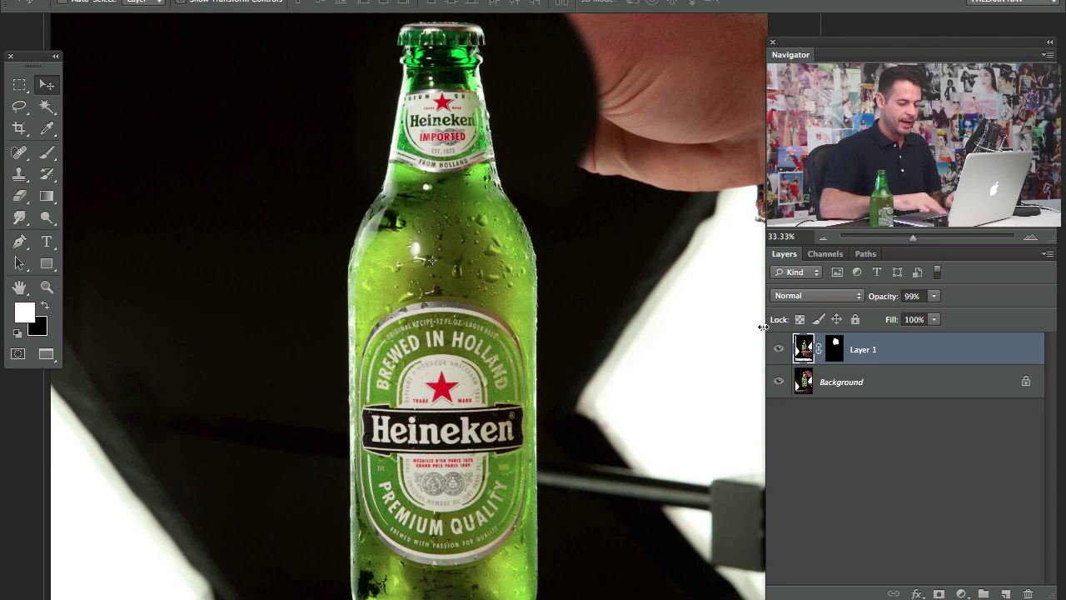
{"action": "key", "text": "super+plus"}
{"action": "key", "text": "super+plus"}
{"action": "left_click_drag", "start_coordinate": [403, 245], "coordinate": [442, 379]}
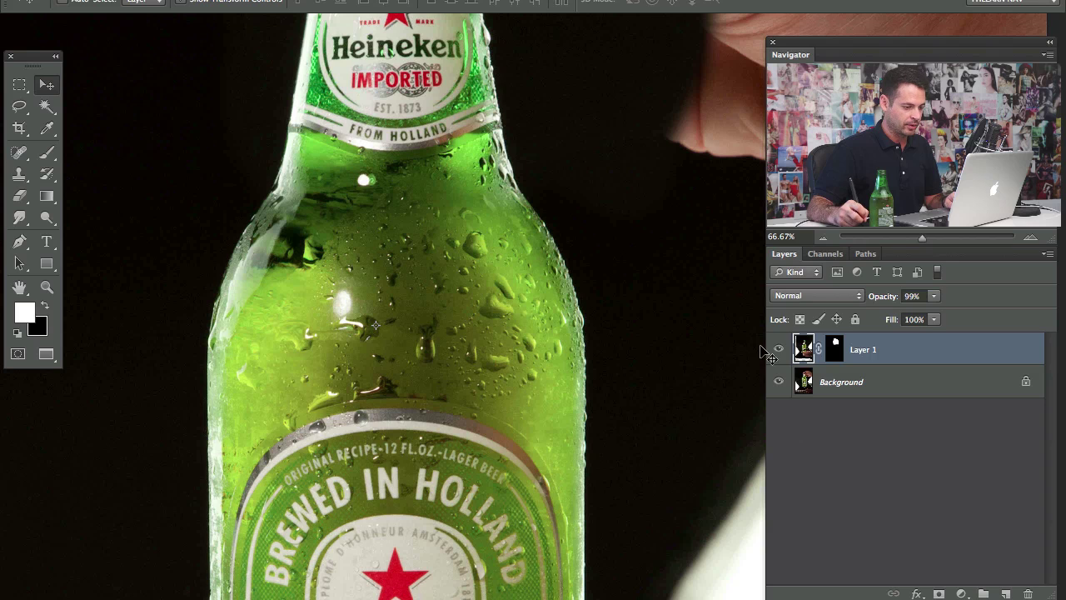
{"action": "left_click", "coordinate": [778, 350]}
{"action": "left_click", "coordinate": [778, 350]}
{"action": "left_click", "coordinate": [778, 350]}
{"action": "left_click", "coordinate": [778, 350]}
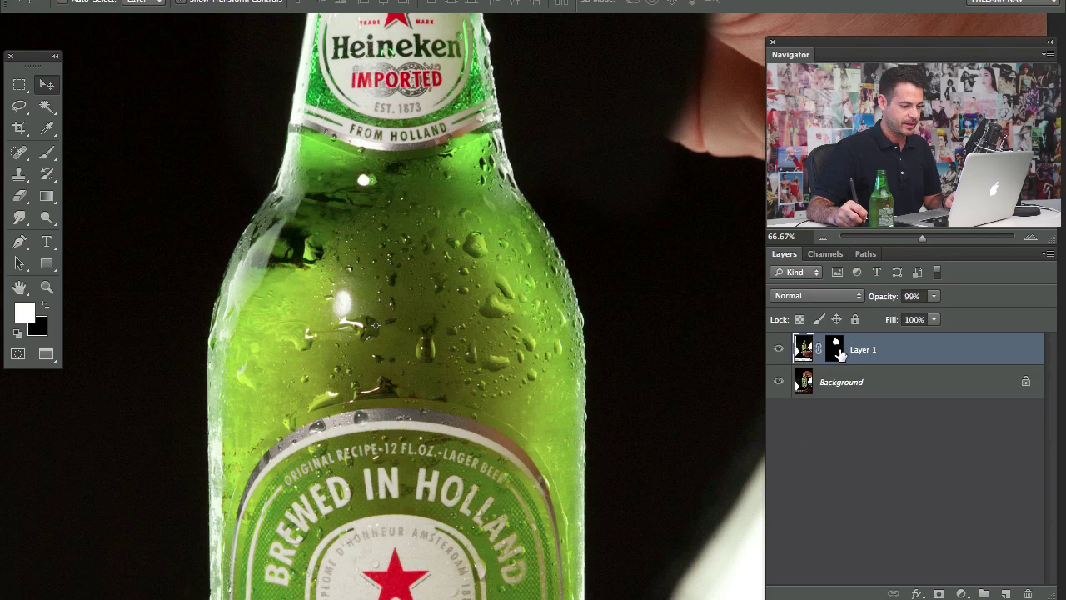
Paint white on Layer 1's mask along the bottle's right shoulder with the Brush, enlarging it from 39 to 60 px.
{"action": "key", "text": "b"}
{"action": "mouse_move", "coordinate": [484, 179]}
{"action": "left_mouse_down"}
{"action": "mouse_move", "coordinate": [454, 175]}
{"action": "mouse_move", "coordinate": [433, 207]}
{"action": "left_mouse_up"}
{"action": "mouse_move", "coordinate": [439, 287]}
{"action": "left_mouse_down"}
{"action": "mouse_move", "coordinate": [505, 188]}
{"action": "mouse_move", "coordinate": [525, 192]}
{"action": "mouse_move", "coordinate": [546, 242]}
{"action": "left_mouse_up"}
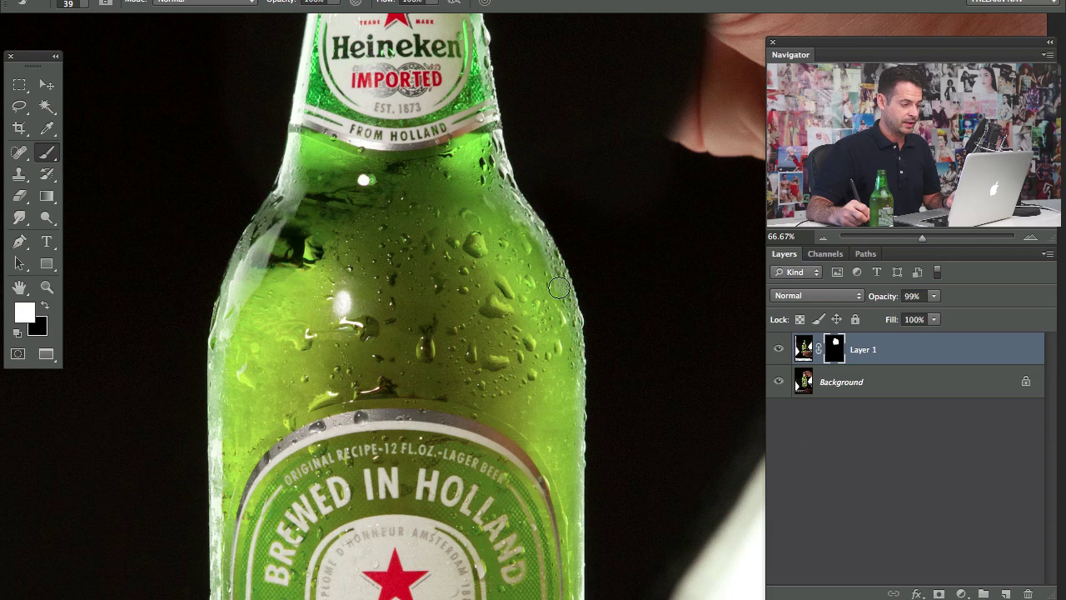
{"action": "key", "text": "x"}
{"action": "key", "text": "x"}
{"action": "left_click_drag", "start_coordinate": [512, 184], "coordinate": [564, 354]}
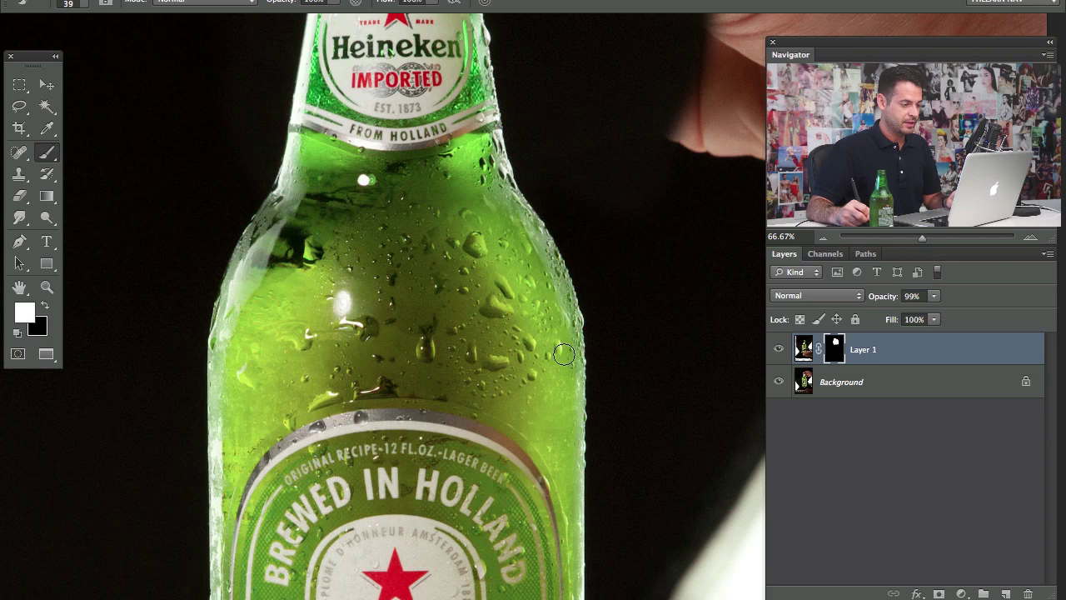
{"action": "left_click_drag", "start_coordinate": [529, 265], "coordinate": [541, 265]}
{"action": "left_click_drag", "start_coordinate": [512, 190], "coordinate": [570, 354]}
{"action": "left_click_drag", "start_coordinate": [547, 240], "coordinate": [561, 353]}
{"action": "key", "text": "x"}
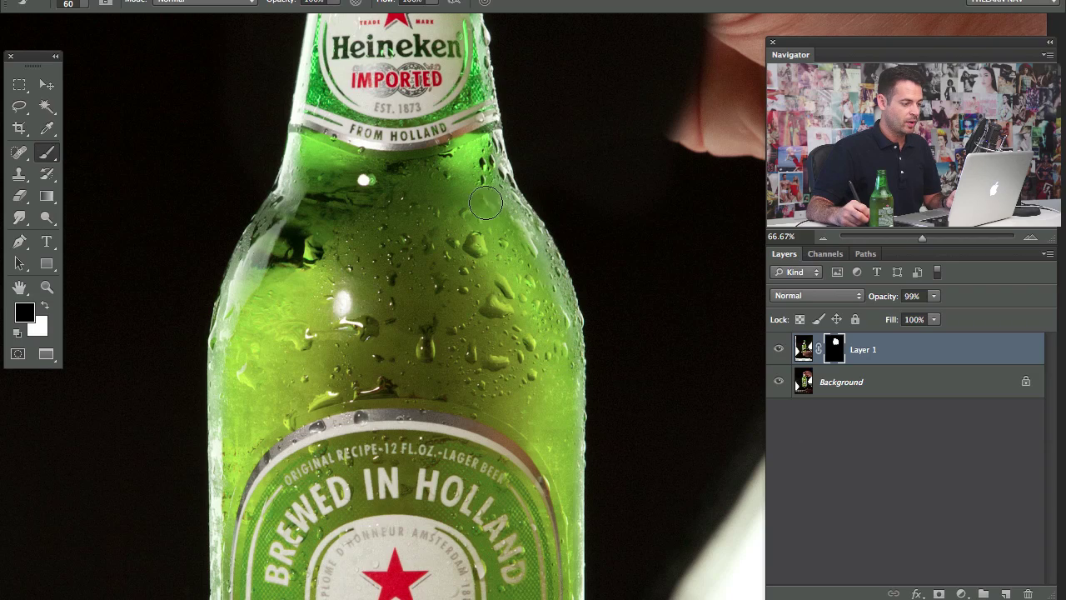
Refine Layer 1's mask around the small highlight below the neck label's right edge, using white and black with 15 and 30 px brushes.
{"action": "key", "text": "ctrl+plus"}
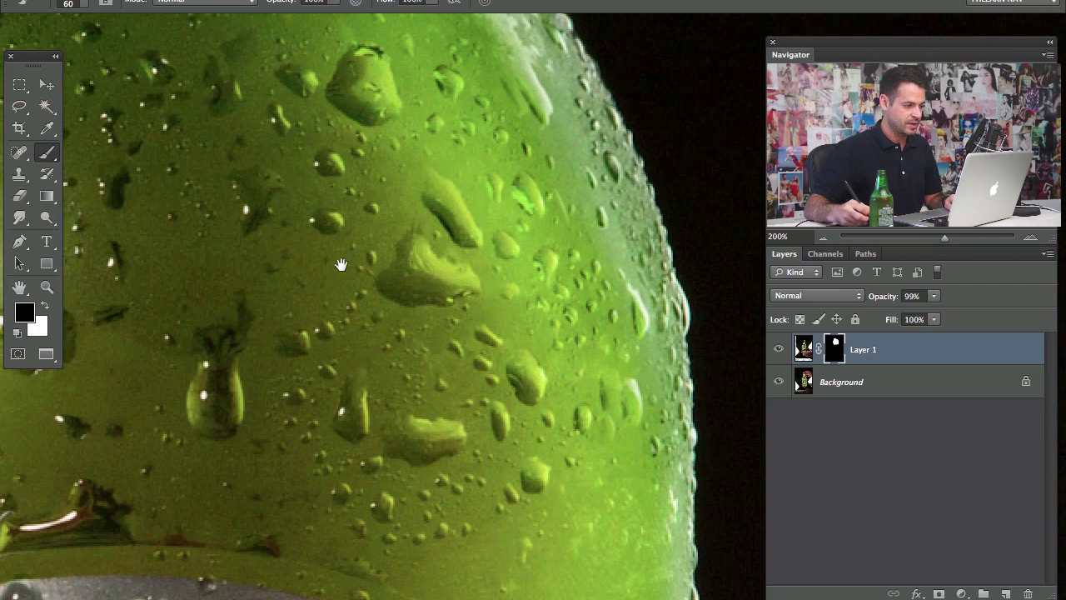
{"action": "key", "text": "ctrl+plus"}
{"action": "key", "text": "x"}
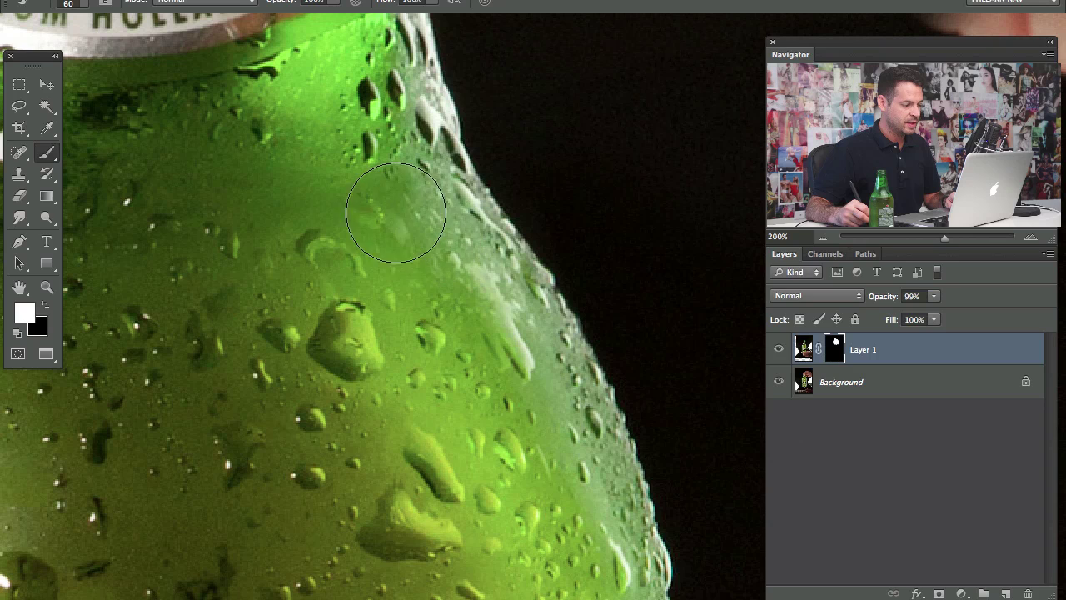
{"action": "left_click_drag", "start_coordinate": [390, 255], "coordinate": [291, 261], "text": "ctrl+alt"}
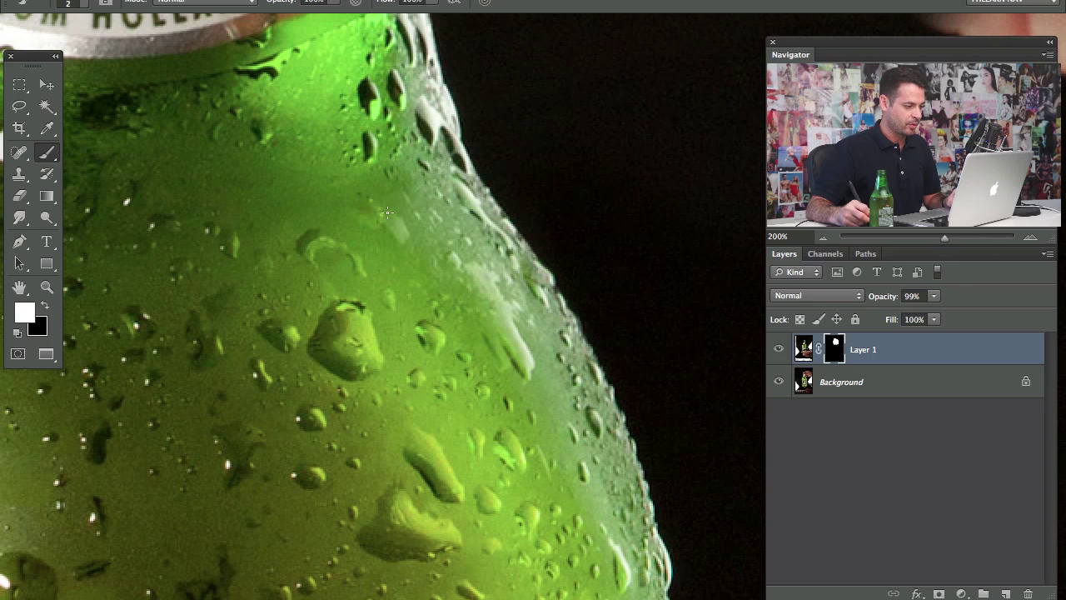
{"action": "mouse_move", "coordinate": [391, 212]}
{"action": "left_mouse_down", "text": "ctrl+alt"}
{"action": "mouse_move", "coordinate": [376, 258]}
{"action": "mouse_move", "coordinate": [393, 238]}
{"action": "mouse_move", "coordinate": [377, 195]}
{"action": "mouse_move", "coordinate": [388, 196]}
{"action": "mouse_move", "coordinate": [408, 248]}
{"action": "left_mouse_up", "text": "ctrl+alt"}
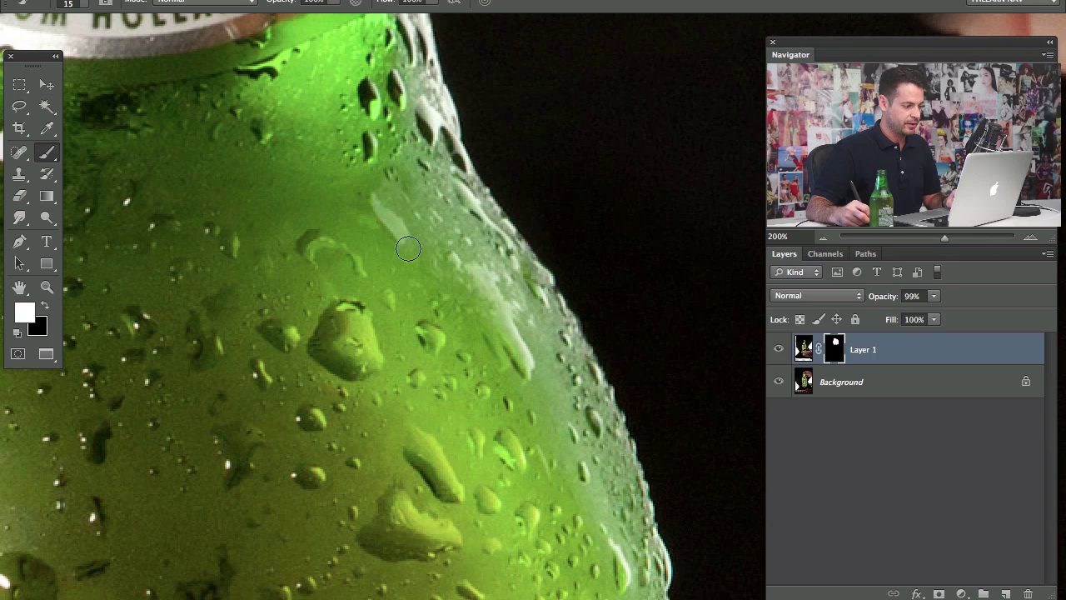
{"action": "key", "text": "x"}
{"action": "mouse_move", "coordinate": [376, 203]}
{"action": "left_mouse_down"}
{"action": "mouse_move", "coordinate": [410, 260]}
{"action": "mouse_move", "coordinate": [408, 232]}
{"action": "left_mouse_up"}
{"action": "left_click_drag", "start_coordinate": [403, 192], "coordinate": [430, 298]}
{"action": "key", "text": "x"}
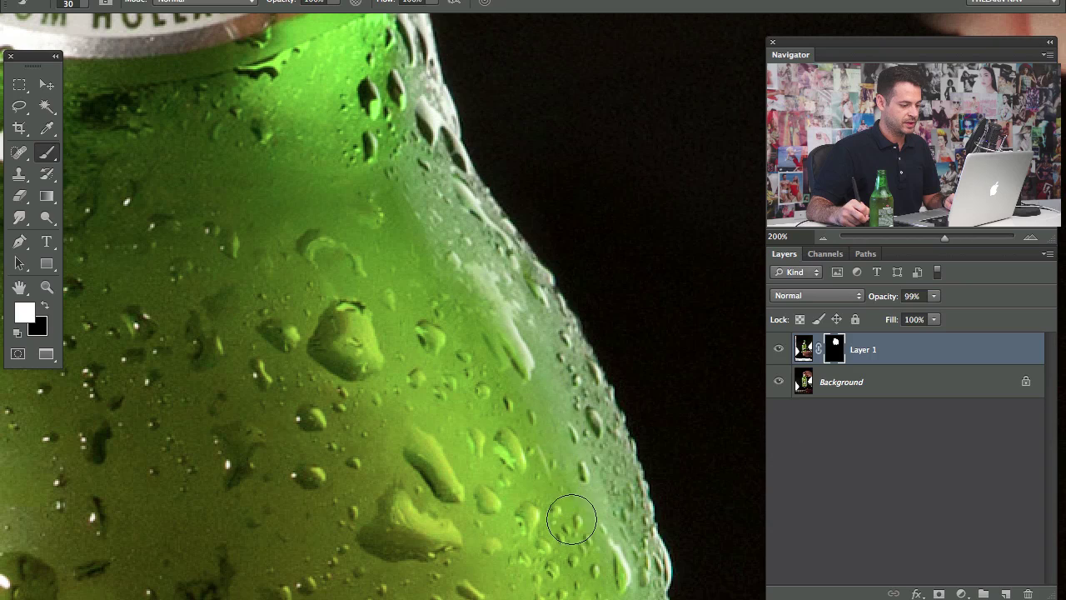
Check the blend over the whole bottle with Layer 1 hidden and shown.
{"action": "left_click_drag", "start_coordinate": [375, 512], "coordinate": [646, 511]}
{"action": "mouse_move", "coordinate": [203, 373]}
{"action": "left_mouse_down"}
{"action": "mouse_move", "coordinate": [445, 400]}
{"action": "mouse_move", "coordinate": [515, 346]}
{"action": "left_mouse_up"}
{"action": "mouse_move", "coordinate": [385, 224]}
{"action": "left_mouse_down"}
{"action": "mouse_move", "coordinate": [345, 245]}
{"action": "mouse_move", "coordinate": [395, 167]}
{"action": "mouse_move", "coordinate": [363, 185]}
{"action": "mouse_move", "coordinate": [284, 293]}
{"action": "mouse_move", "coordinate": [293, 239]}
{"action": "mouse_move", "coordinate": [373, 80]}
{"action": "mouse_move", "coordinate": [215, 394]}
{"action": "mouse_move", "coordinate": [235, 350]}
{"action": "left_mouse_up"}
{"action": "key", "text": "ctrl+minus"}
{"action": "key", "text": "ctrl+minus"}
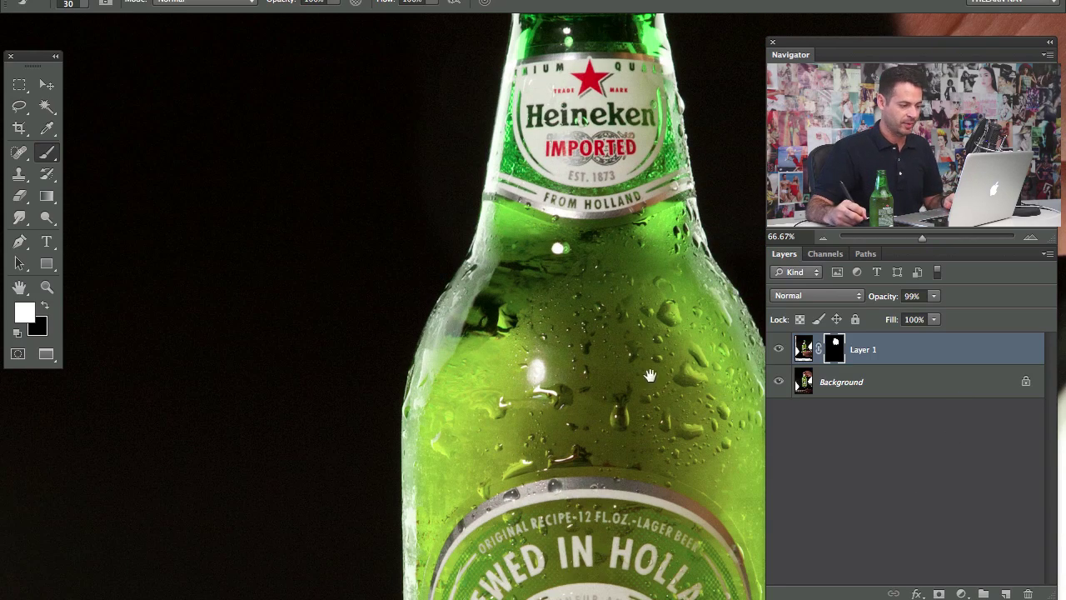
{"action": "key", "text": "ctrl+minus"}
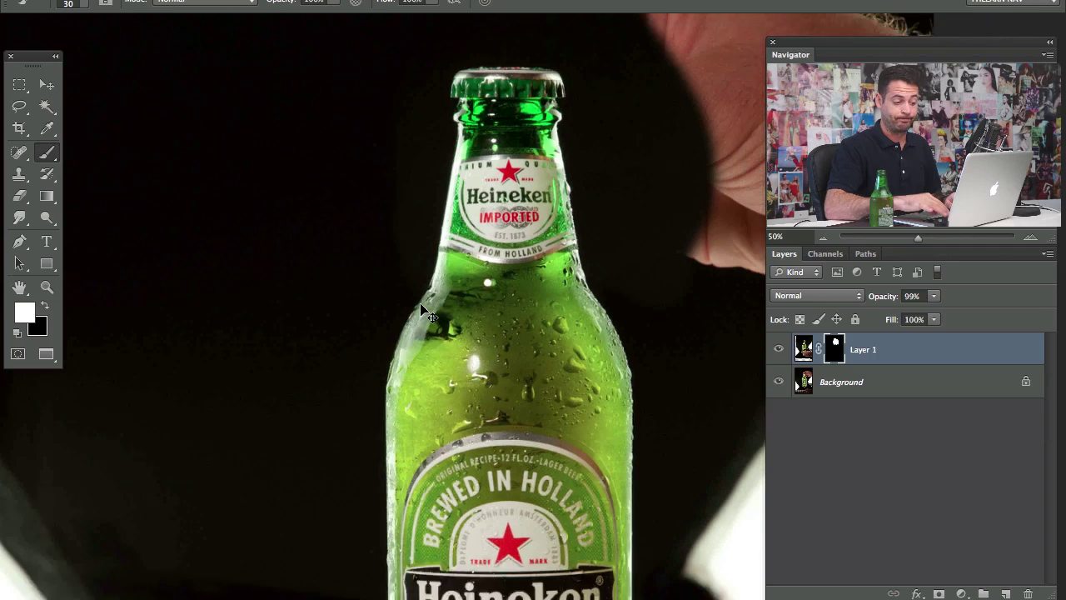
{"action": "key", "text": "ctrl+minus"}
{"action": "left_click_drag", "start_coordinate": [447, 412], "coordinate": [365, 305]}
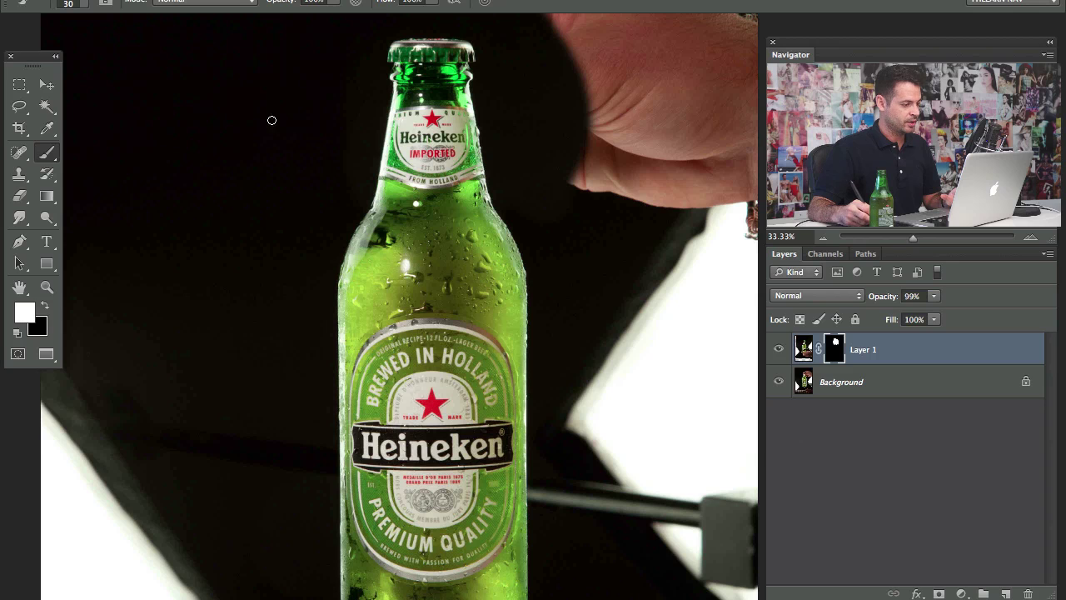
{"action": "mouse_move", "coordinate": [465, 394]}
{"action": "left_mouse_down"}
{"action": "mouse_move", "coordinate": [450, 153]}
{"action": "mouse_move", "coordinate": [504, 343]}
{"action": "mouse_move", "coordinate": [469, 396]}
{"action": "mouse_move", "coordinate": [473, 379]}
{"action": "left_mouse_up"}
{"action": "left_click", "coordinate": [781, 353]}
{"action": "left_click", "coordinate": [781, 353]}
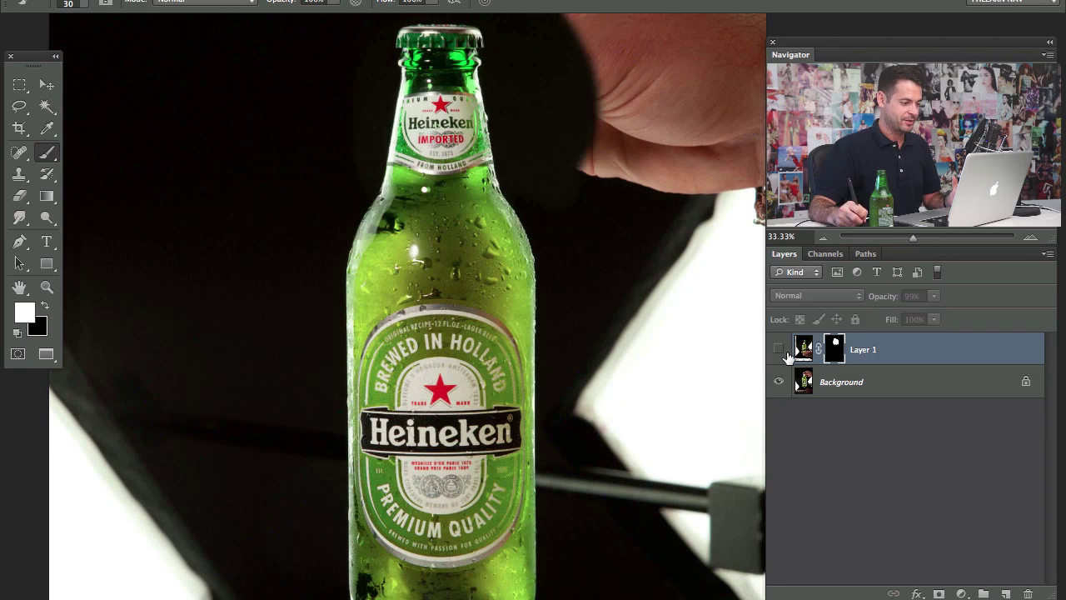
{"action": "left_click", "coordinate": [783, 354]}
{"action": "left_click", "coordinate": [785, 354]}
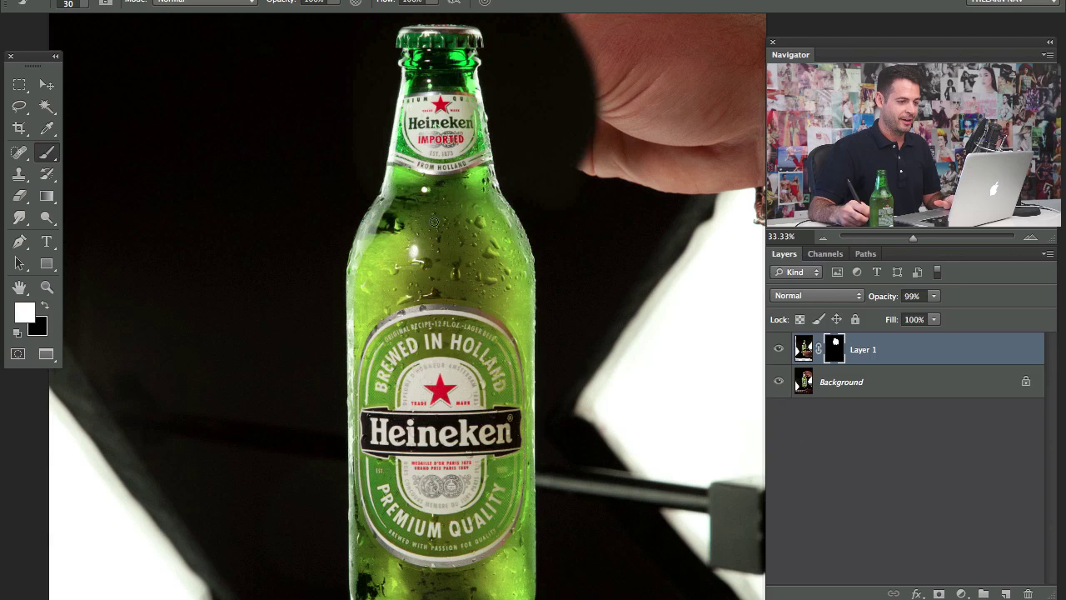
Select the black background around the bottle with the Magic Wand, sampling all layers.
{"action": "left_click", "coordinate": [45, 114]}
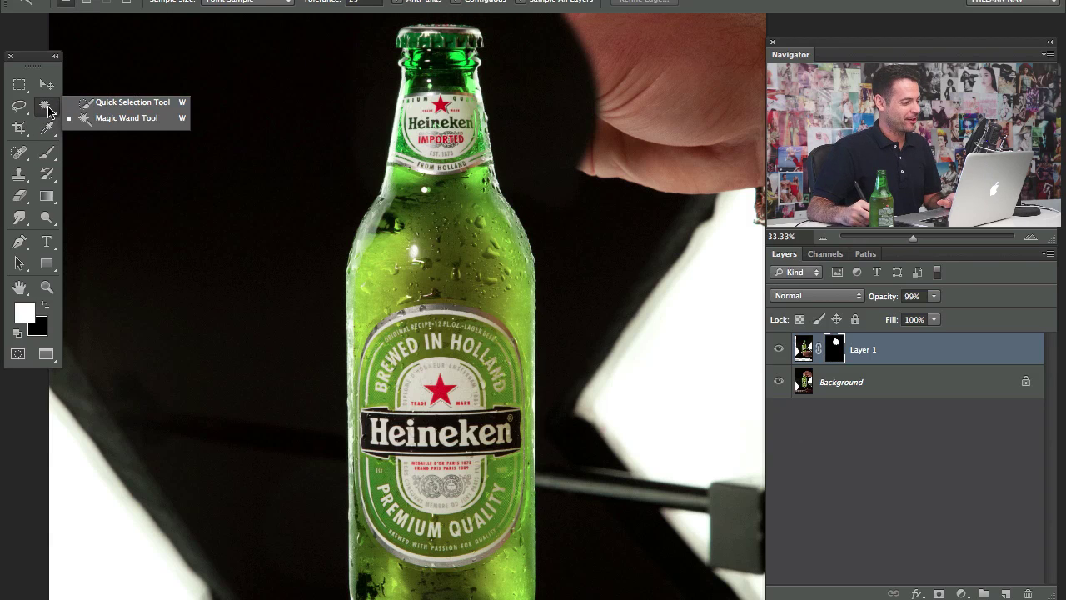
{"action": "left_click", "coordinate": [337, 128]}
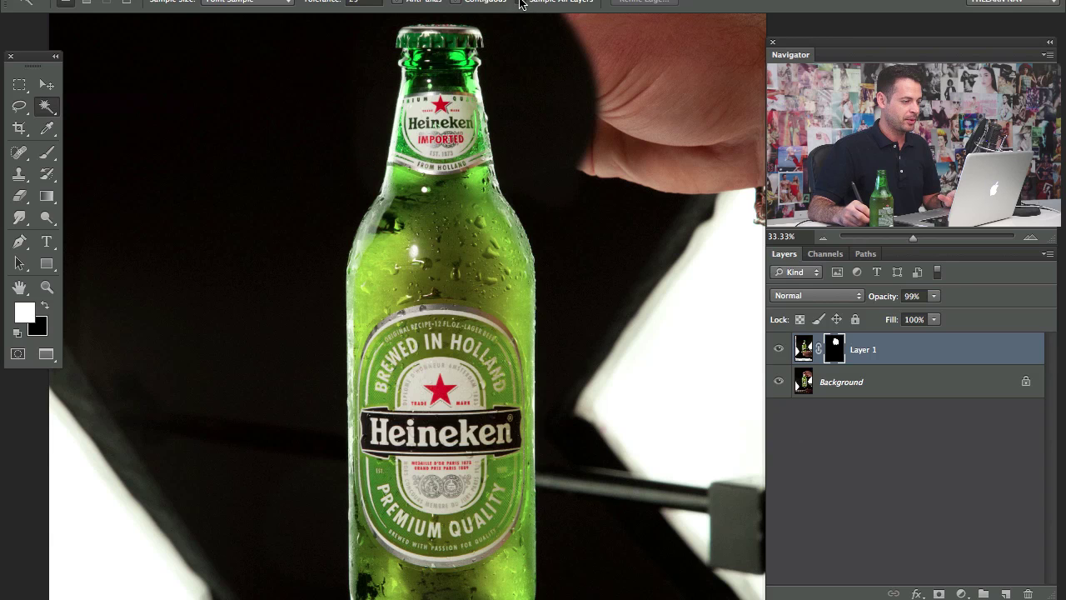
{"action": "left_click", "coordinate": [329, 198]}
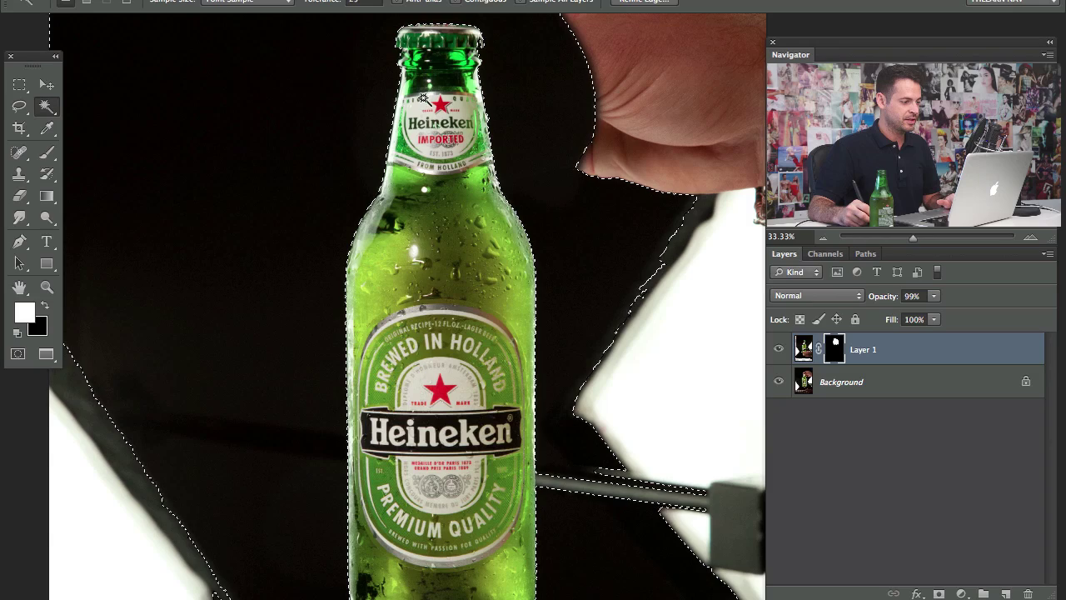
{"action": "left_click_drag", "start_coordinate": [424, 369], "coordinate": [402, 107]}
{"action": "left_click_drag", "start_coordinate": [168, 95], "coordinate": [170, 321]}
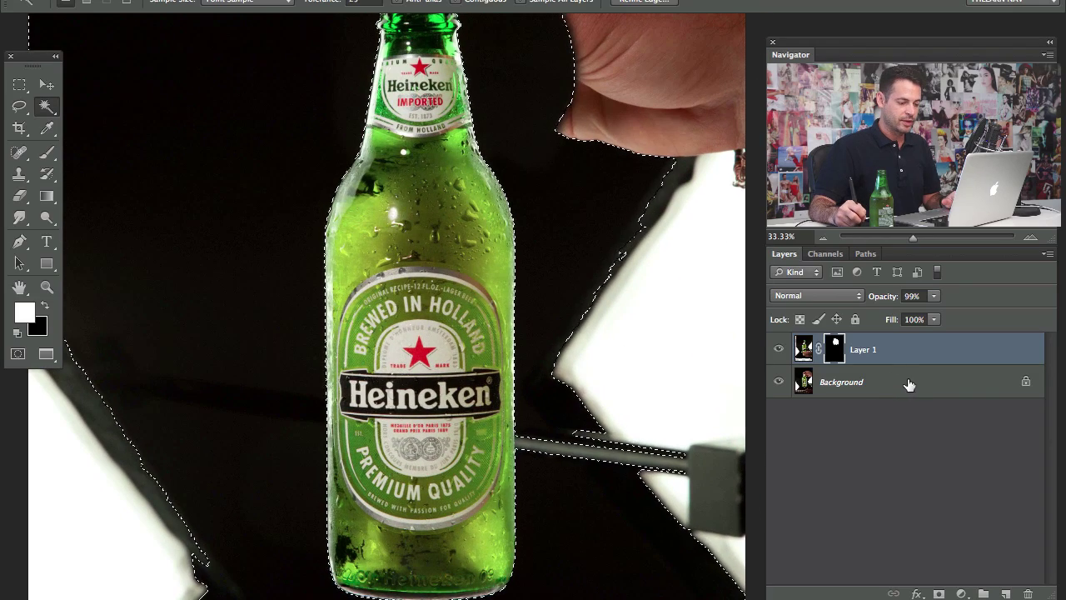
Convert the Background into a regular layer named Layer 0 and group it with Layer 1.
{"action": "double_click", "coordinate": [886, 385]}
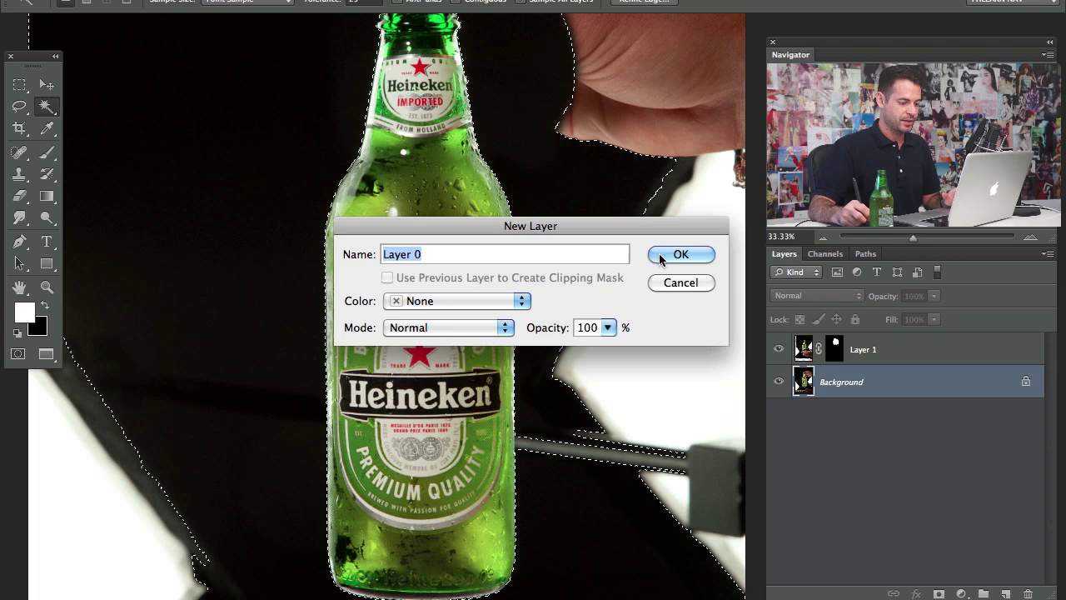
{"action": "left_click", "coordinate": [666, 254]}
{"action": "left_click", "coordinate": [897, 360], "text": "shift"}
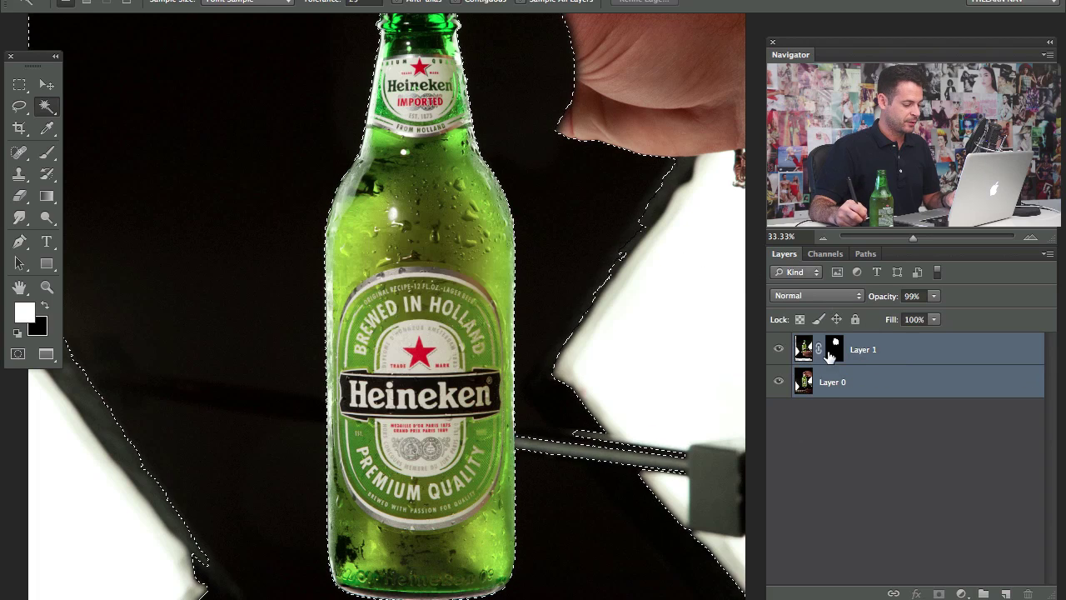
{"action": "key", "text": "ctrl+g"}
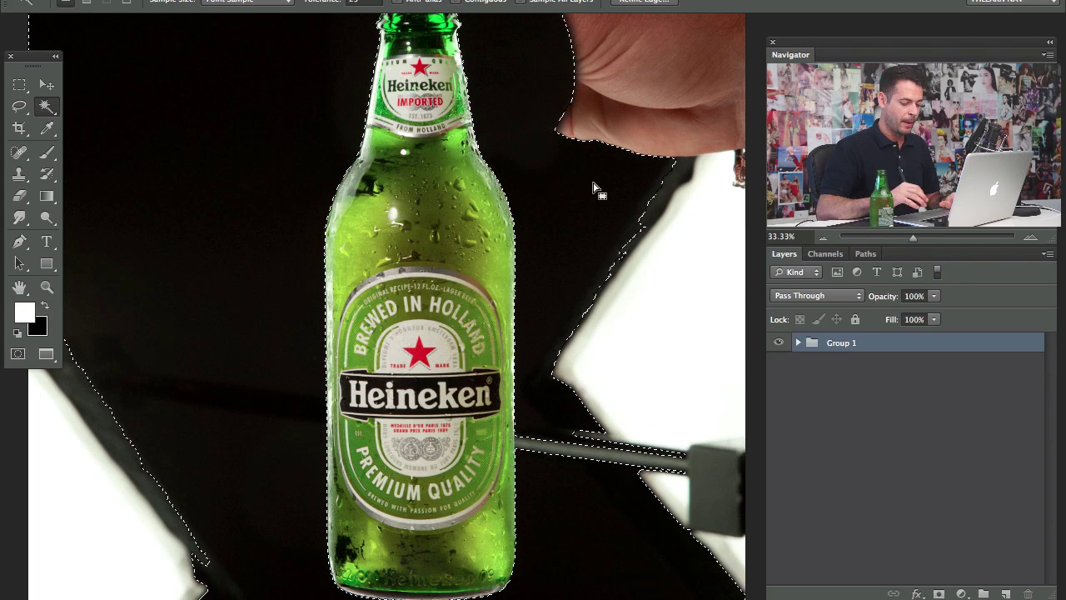
Add a mask to Group 1 from the selection and invert it to hide the black background.
{"action": "left_click", "coordinate": [939, 593]}
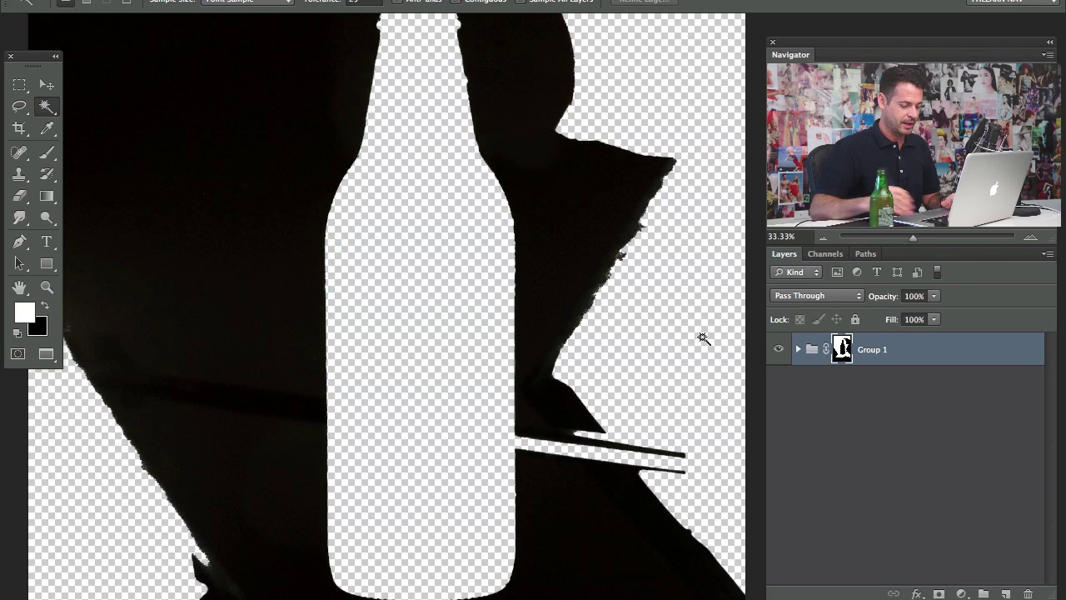
{"action": "key", "text": "ctrl+i"}
{"action": "mouse_move", "coordinate": [490, 155]}
{"action": "left_mouse_down"}
{"action": "mouse_move", "coordinate": [447, 281]}
{"action": "mouse_move", "coordinate": [487, 163]}
{"action": "left_mouse_up"}
{"action": "key", "text": "super+minus"}
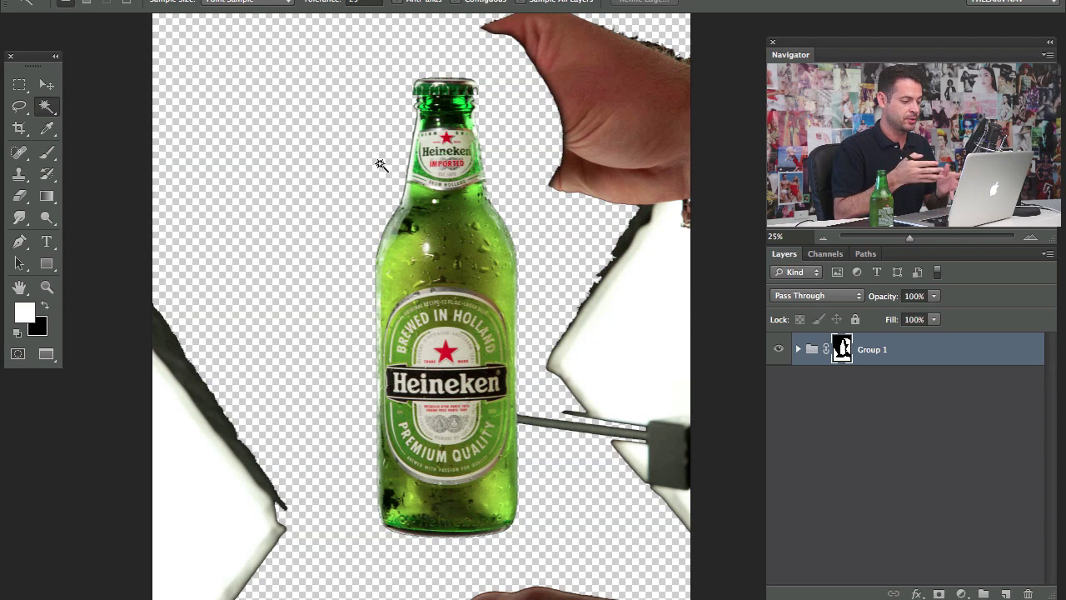
Draw a loose Lasso outline around the bottle and invert it to select everything outside.
{"action": "left_click_drag", "start_coordinate": [527, 238], "coordinate": [473, 89]}
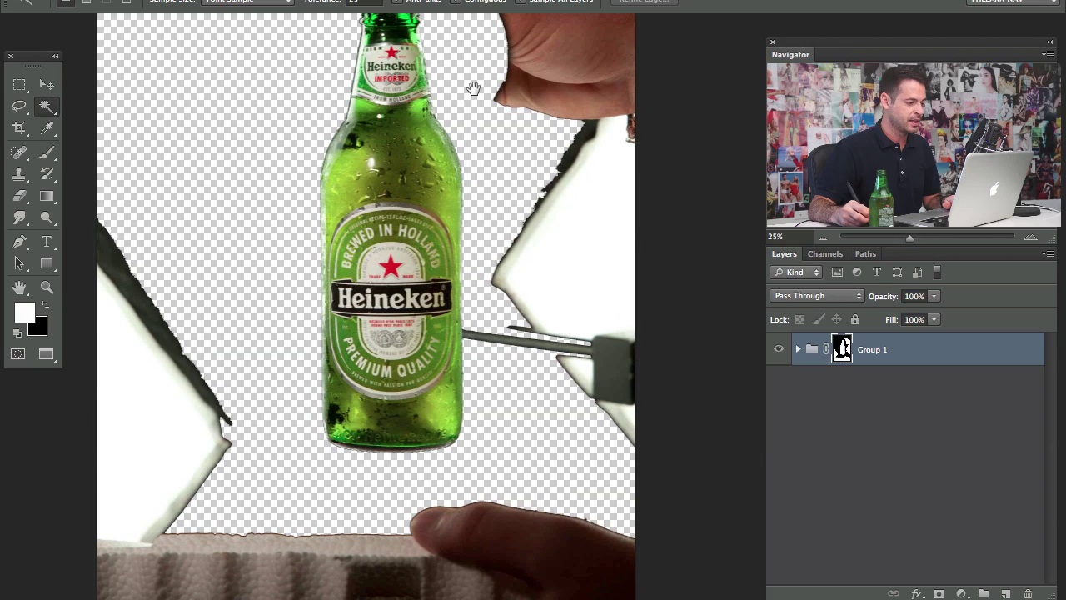
{"action": "left_click_drag", "start_coordinate": [365, 202], "coordinate": [351, 362]}
{"action": "left_click_drag", "start_coordinate": [356, 221], "coordinate": [362, 197]}
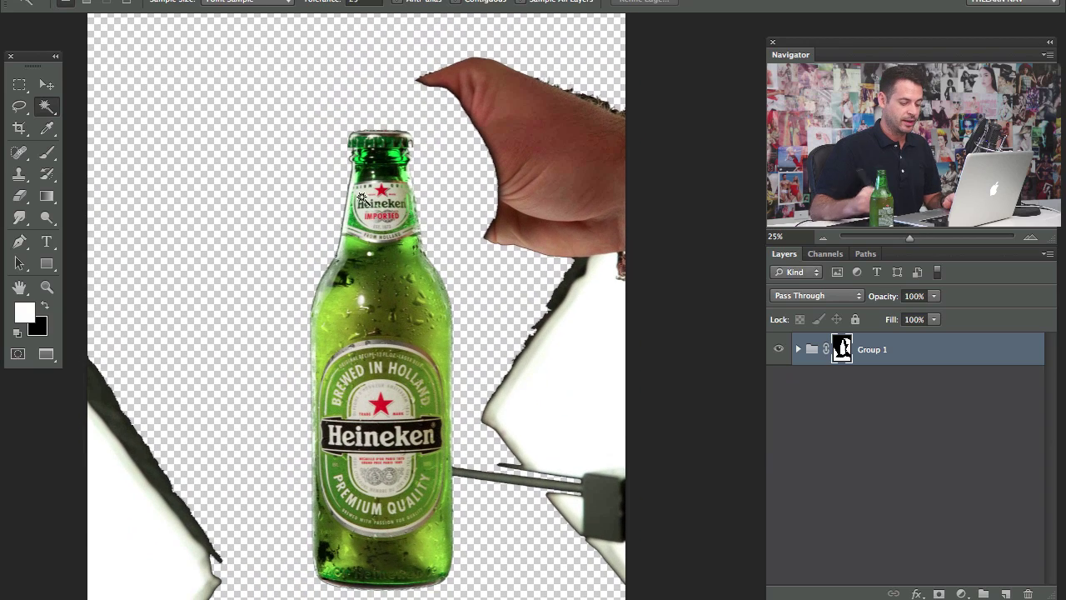
{"action": "key", "text": "super+minus"}
{"action": "left_click_drag", "start_coordinate": [566, 228], "coordinate": [459, 201]}
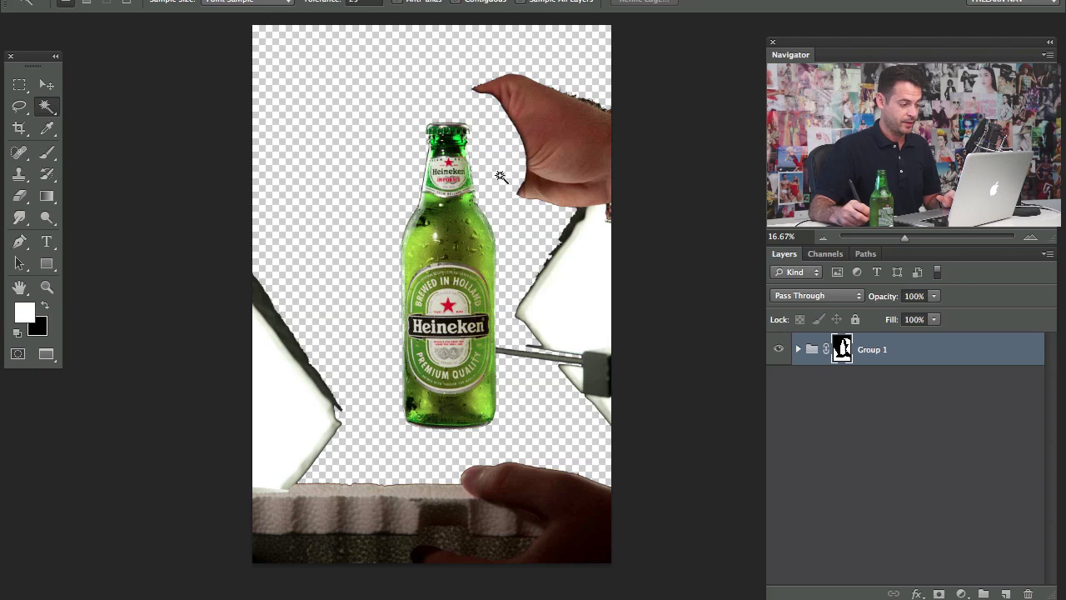
{"action": "key", "text": "l"}
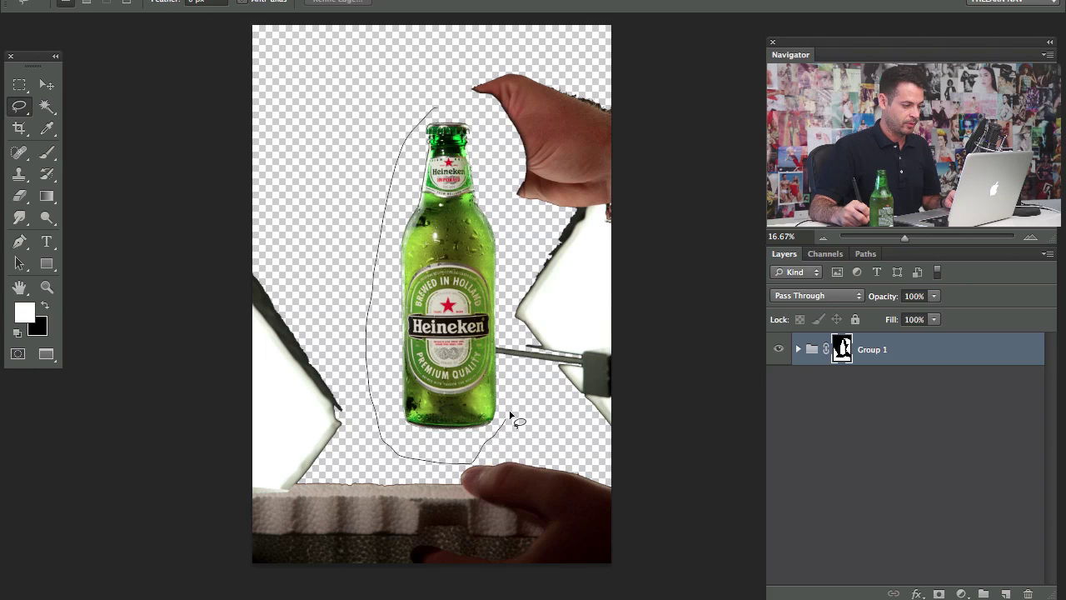
{"action": "left_click_drag", "start_coordinate": [491, 143], "coordinate": [462, 94]}
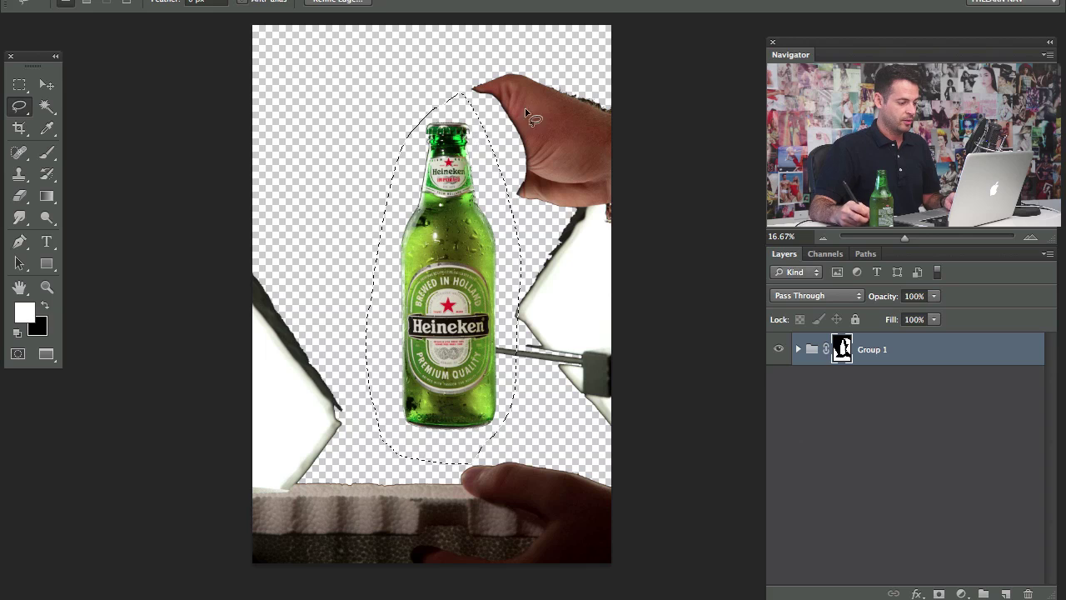
{"action": "key", "text": "ctrl+shift+i"}
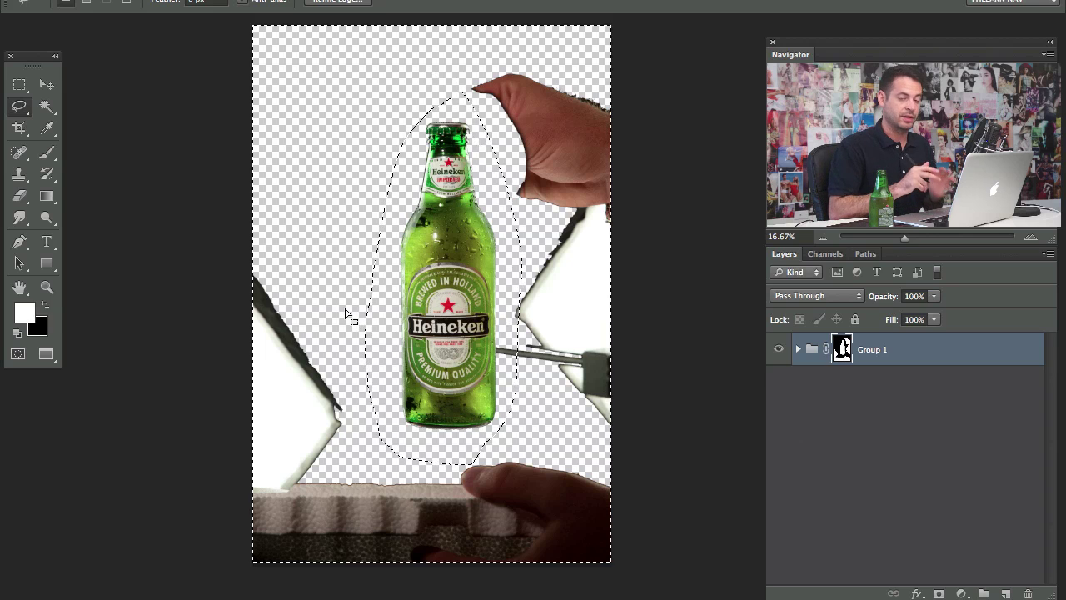
Fill the selected area of Group 1's mask with black, undoing any wrong-colour fill, and deselect.
{"action": "key", "text": "alt+BackSpace"}
{"action": "key", "text": "ctrl+z"}
{"action": "key", "text": "ctrl+BackSpace"}
{"action": "key", "text": "ctrl+d"}
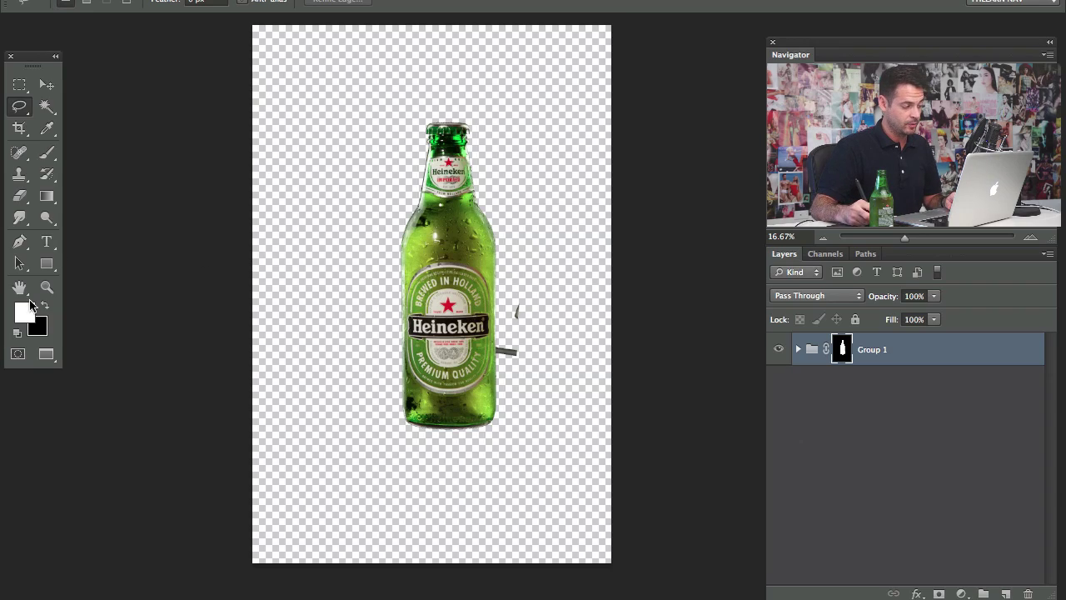
Try a loose freehand Lasso outline around the leftover finger fragment beside the bottle, and deselect it.
{"action": "mouse_move", "coordinate": [1, 283]}
{"action": "key", "text": "ctrl+plus"}
{"action": "key", "text": "ctrl+plus"}
{"action": "key", "text": "ctrl+plus"}
{"action": "key", "text": "ctrl+plus"}
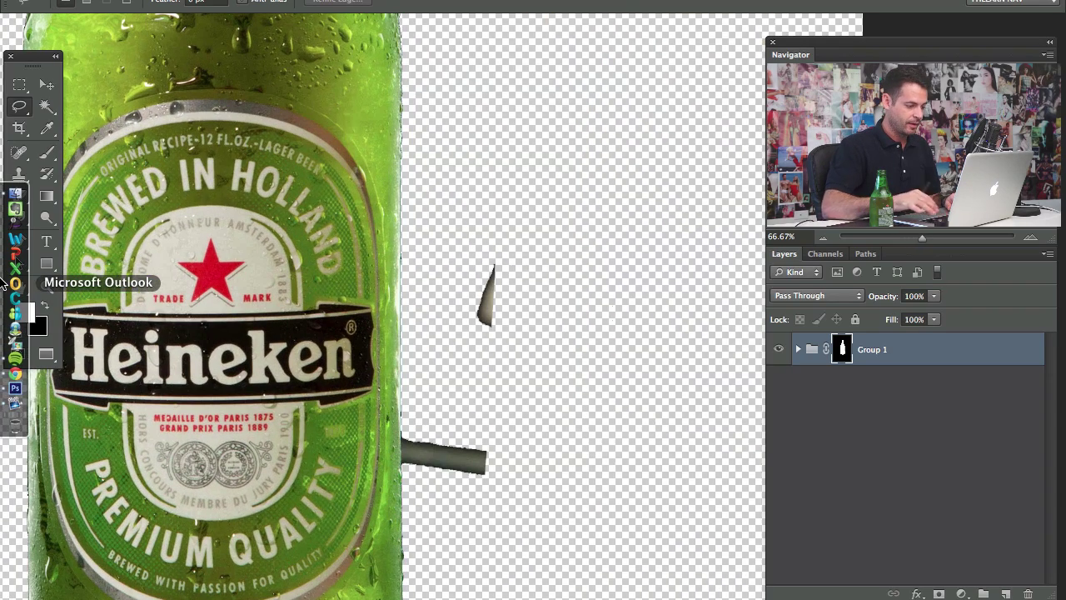
{"action": "key", "text": "ctrl+plus"}
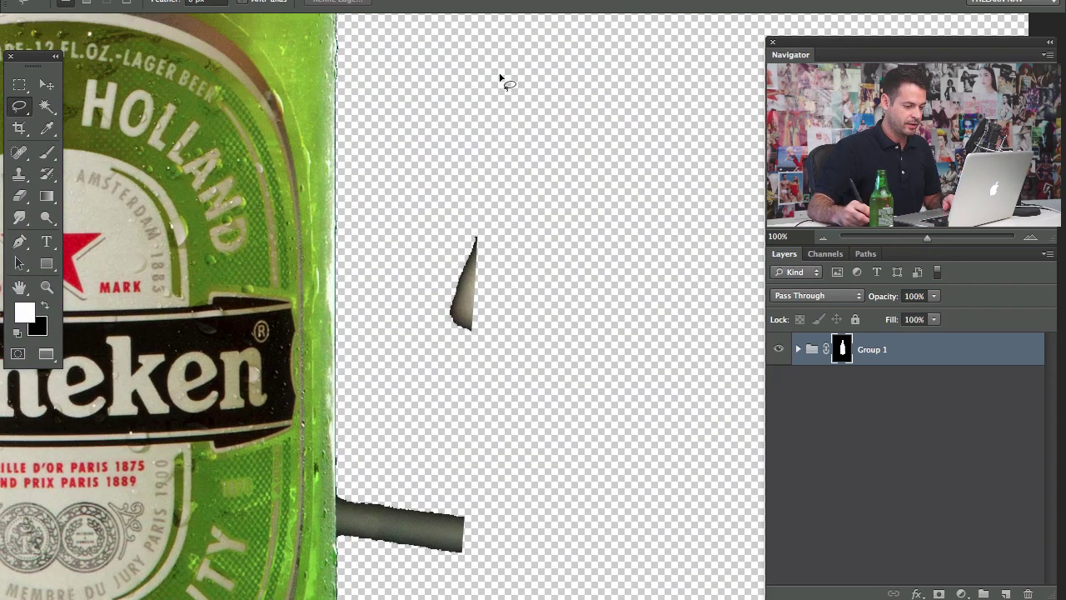
{"action": "scroll", "coordinate": [516, 117], "scroll_direction": "down", "scroll_amount": 5}
{"action": "scroll", "coordinate": [516, 117], "scroll_direction": "left", "scroll_amount": 2}
{"action": "scroll", "coordinate": [508, 166], "scroll_direction": "up", "scroll_amount": 3}
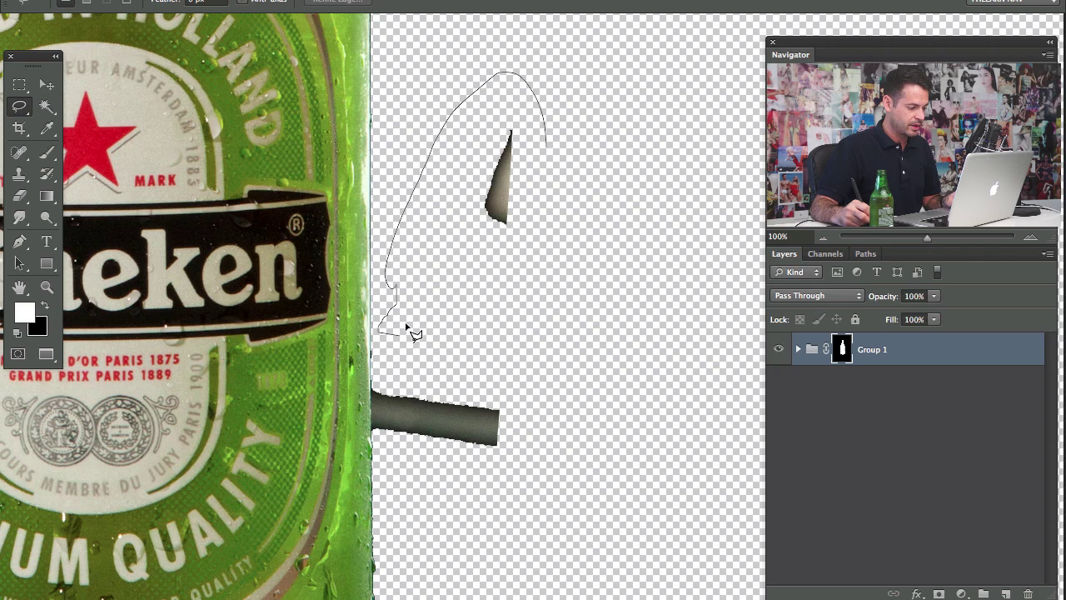
{"action": "left_click_drag", "start_coordinate": [441, 332], "coordinate": [424, 328]}
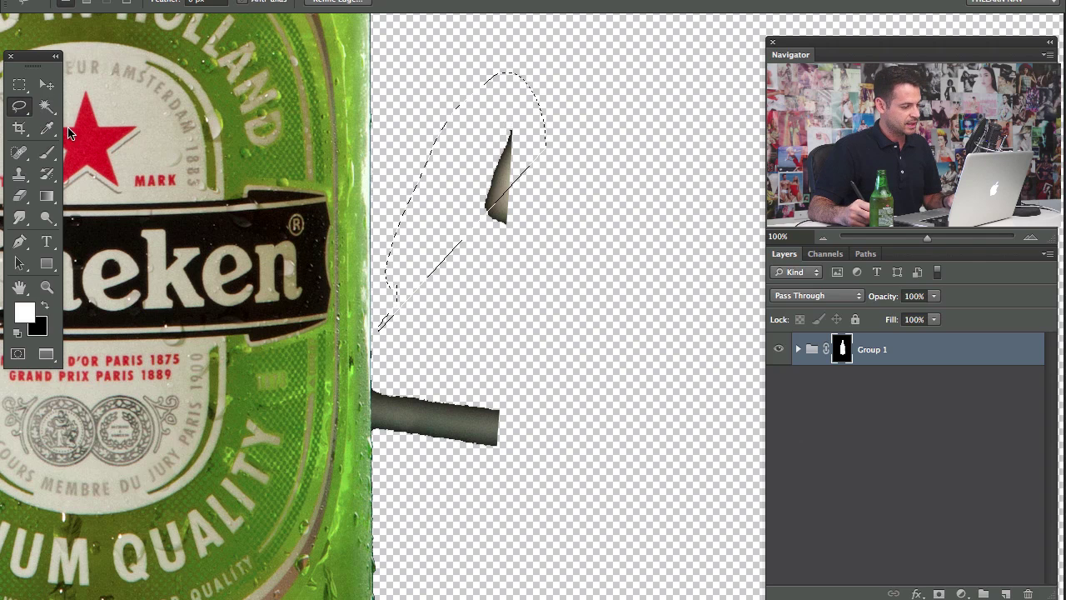
{"action": "left_click", "coordinate": [433, 227]}
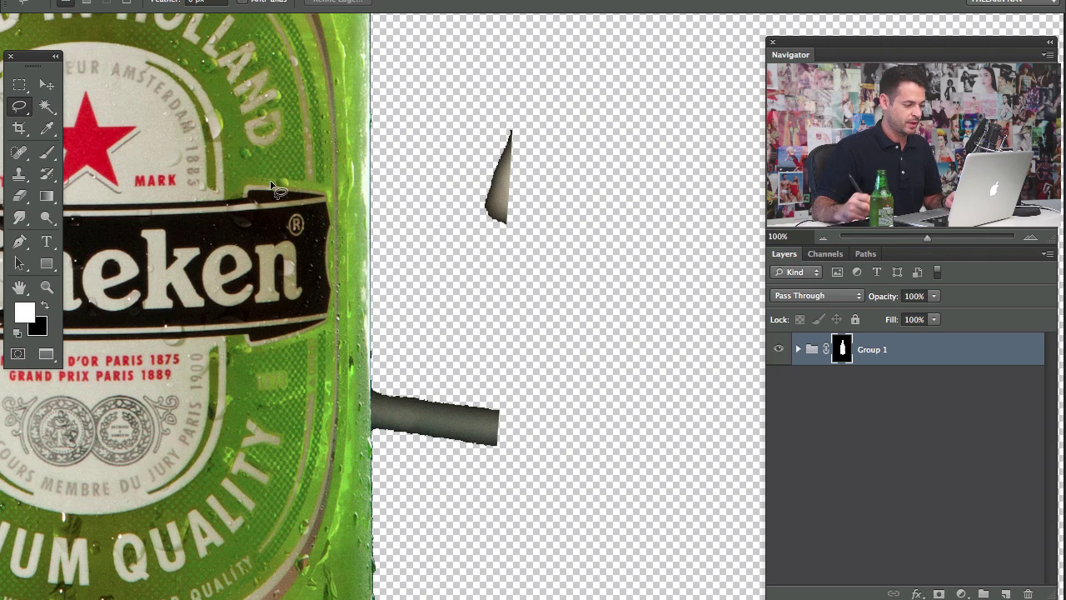
Lasso the leftover hand fragments along the bottle's right edge, fill that area of Group 1's mask with black, and deselect.
{"action": "key", "text": "super+plus"}
{"action": "left_click_drag", "start_coordinate": [303, 194], "coordinate": [371, 160]}
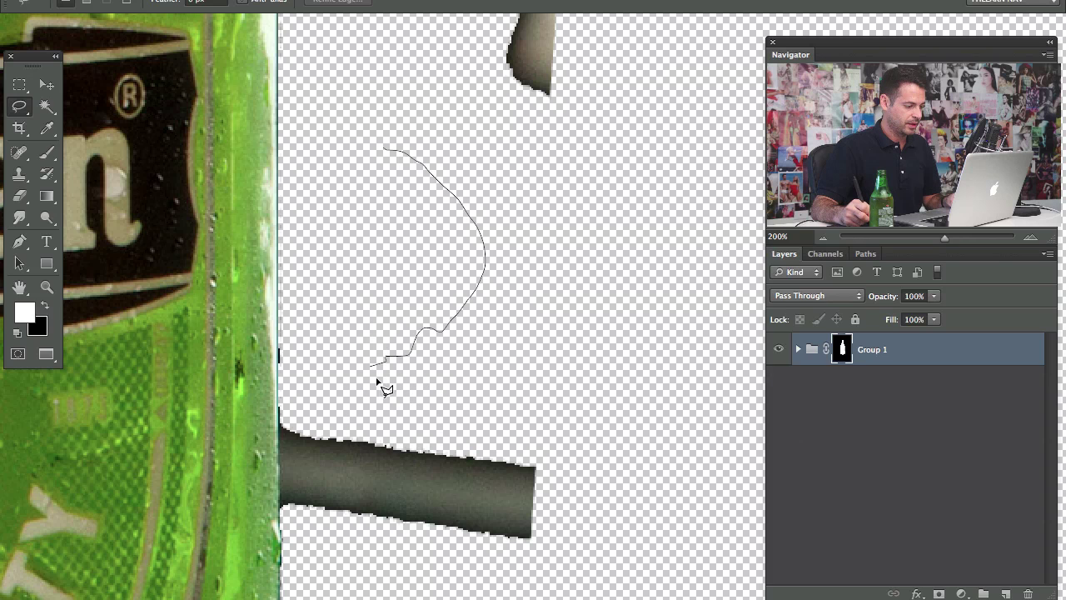
{"action": "key", "text": "alt"}
{"action": "left_click_drag", "start_coordinate": [533, 279], "coordinate": [497, 364]}
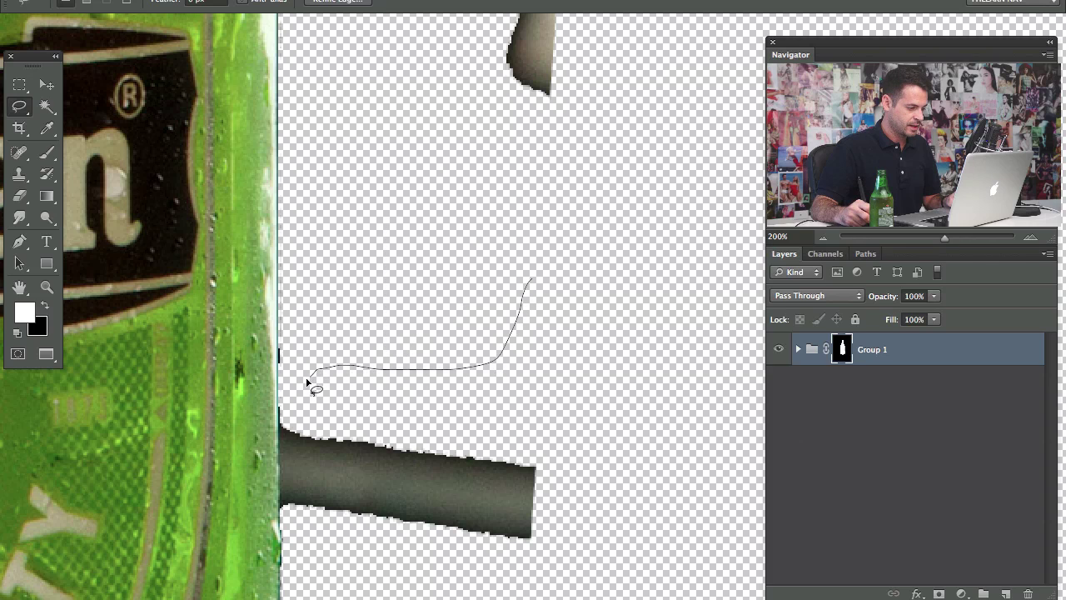
{"action": "mouse_move", "coordinate": [283, 406]}
{"action": "left_mouse_down"}
{"action": "mouse_move", "coordinate": [285, 452]}
{"action": "mouse_move", "coordinate": [345, 404]}
{"action": "mouse_move", "coordinate": [287, 531]}
{"action": "left_mouse_up"}
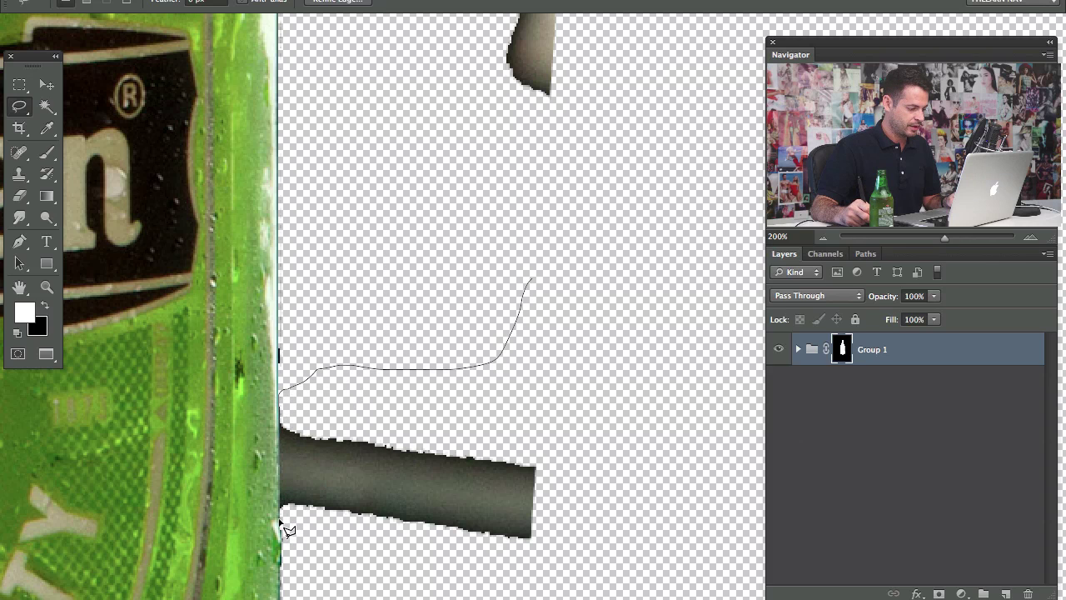
{"action": "mouse_move", "coordinate": [342, 575]}
{"action": "left_mouse_down"}
{"action": "mouse_move", "coordinate": [605, 566]}
{"action": "mouse_move", "coordinate": [671, 286]}
{"action": "mouse_move", "coordinate": [666, 126]}
{"action": "mouse_move", "coordinate": [617, 290]}
{"action": "mouse_move", "coordinate": [583, 64]}
{"action": "mouse_move", "coordinate": [405, 352]}
{"action": "mouse_move", "coordinate": [475, 476]}
{"action": "mouse_move", "coordinate": [329, 389]}
{"action": "mouse_move", "coordinate": [381, 340]}
{"action": "left_mouse_up"}
{"action": "key", "text": "space"}
{"action": "key", "text": "space"}
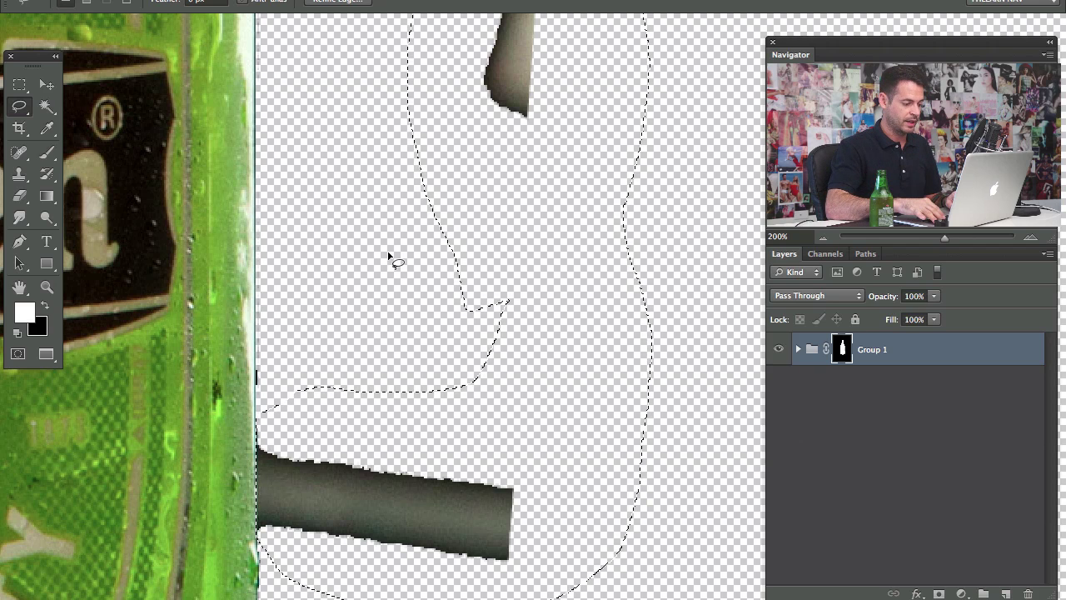
{"action": "key", "text": "Delete"}
{"action": "key", "text": "ctrl+d"}
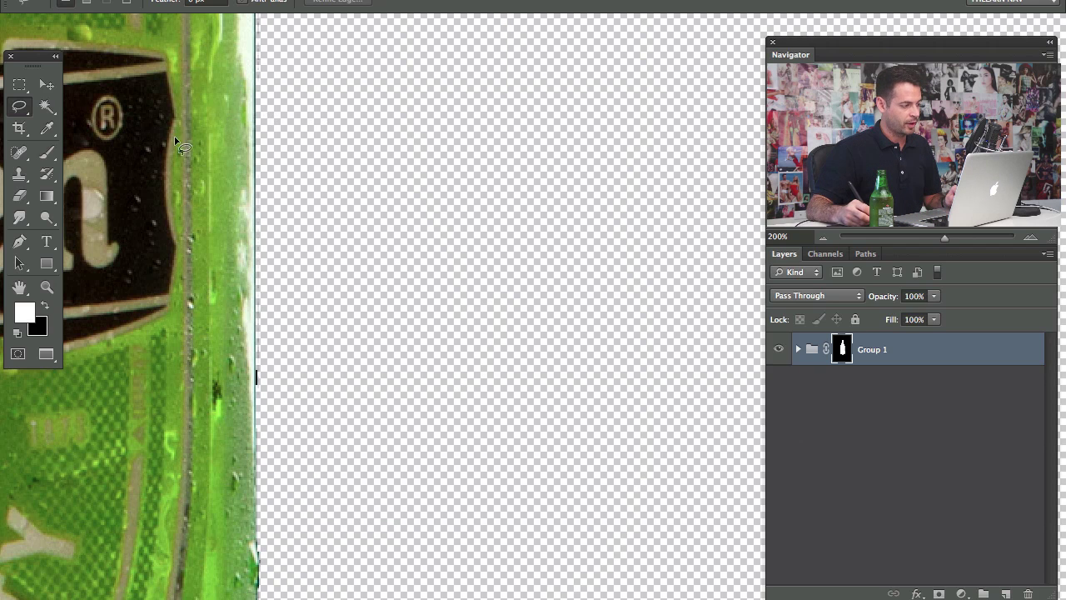
Try a Polygonal Lasso outline combining straight and freehand segments on the empty area beside the bottle, and deselect it.
{"action": "left_click", "coordinate": [19, 108]}
{"action": "left_click", "coordinate": [68, 123]}
{"action": "left_click", "coordinate": [290, 273]}
{"action": "left_click", "coordinate": [437, 194]}
{"action": "left_click", "coordinate": [533, 338]}
{"action": "left_click", "coordinate": [447, 472]}
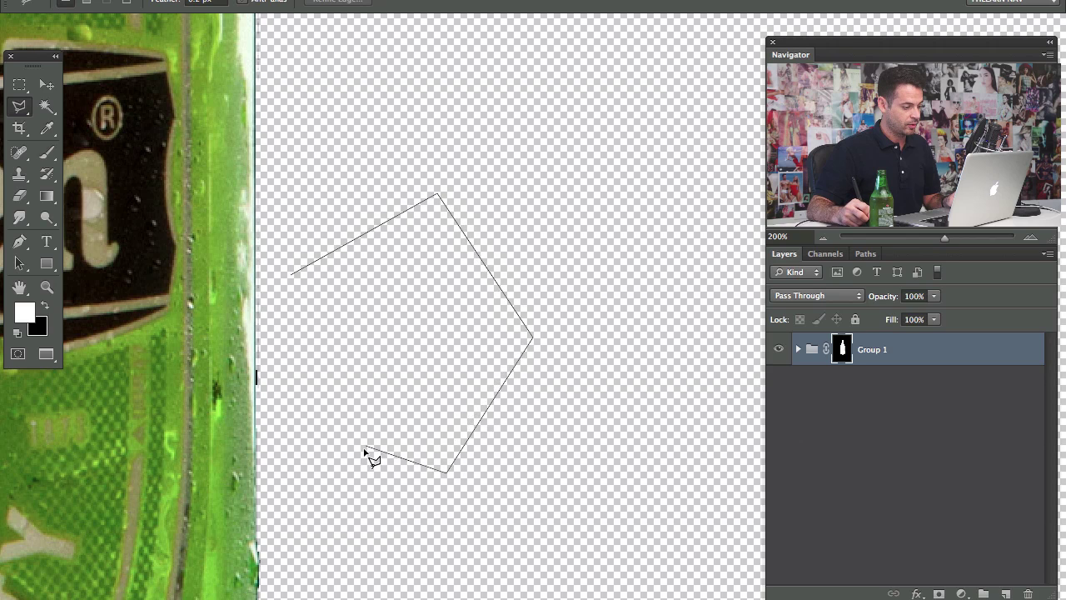
{"action": "left_click", "coordinate": [330, 452]}
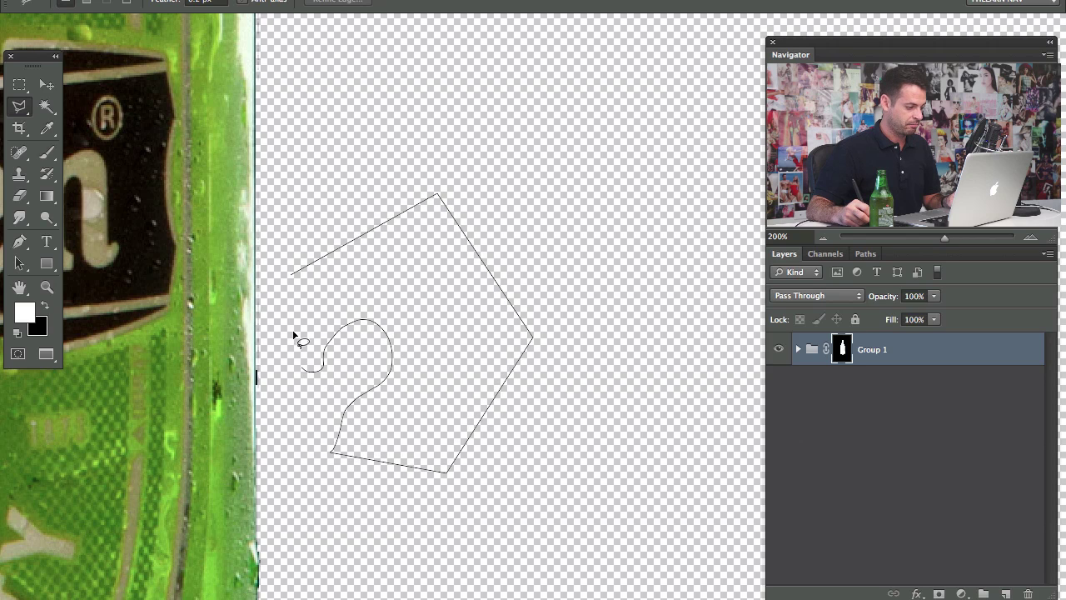
{"action": "left_click", "coordinate": [294, 273]}
{"action": "key", "text": "ctrl+d"}
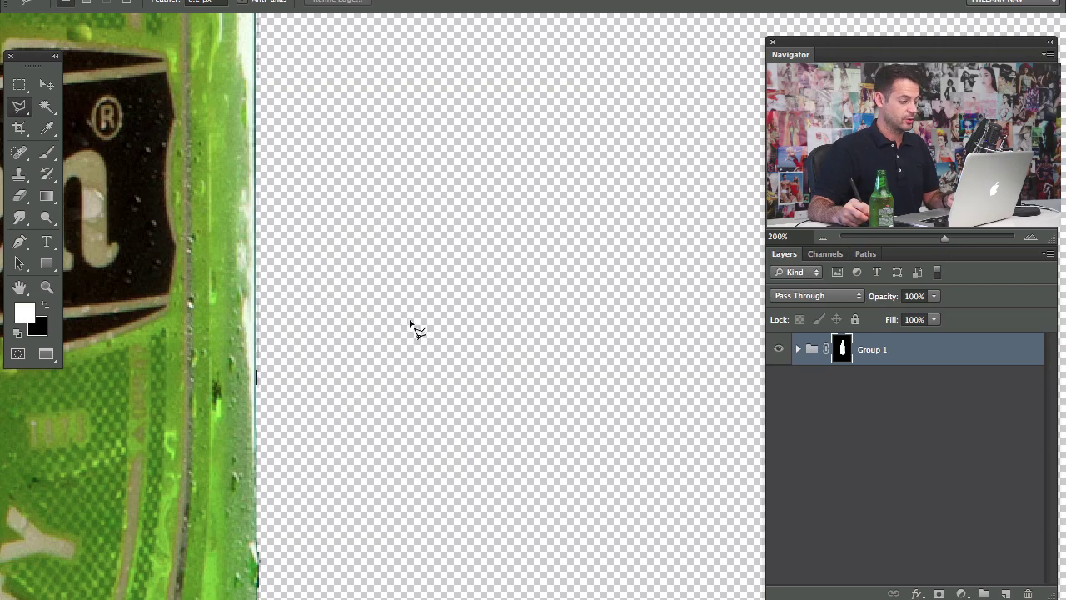
Examine the mask's edge along both sides of the bottle up close.
{"action": "key", "text": "ctrl+minus"}
{"action": "key", "text": "ctrl+minus"}
{"action": "key", "text": "ctrl+plus"}
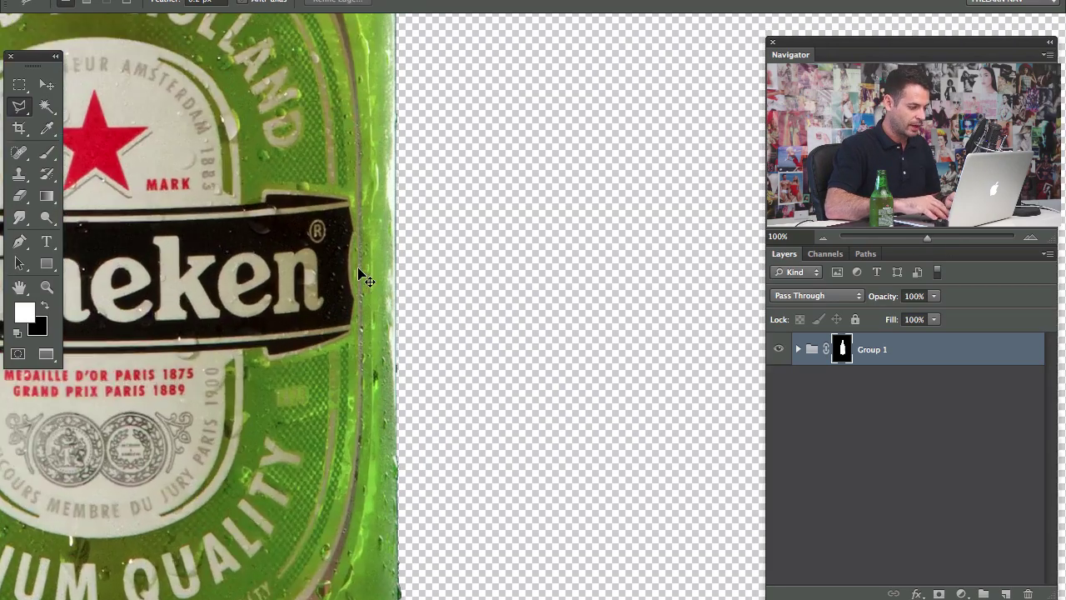
{"action": "key", "text": "ctrl+plus"}
{"action": "left_click_drag", "start_coordinate": [255, 476], "coordinate": [552, 311]}
{"action": "left_click_drag", "start_coordinate": [81, 540], "coordinate": [604, 325]}
{"action": "left_click_drag", "start_coordinate": [221, 186], "coordinate": [553, 307]}
{"action": "left_click_drag", "start_coordinate": [420, 306], "coordinate": [448, 174]}
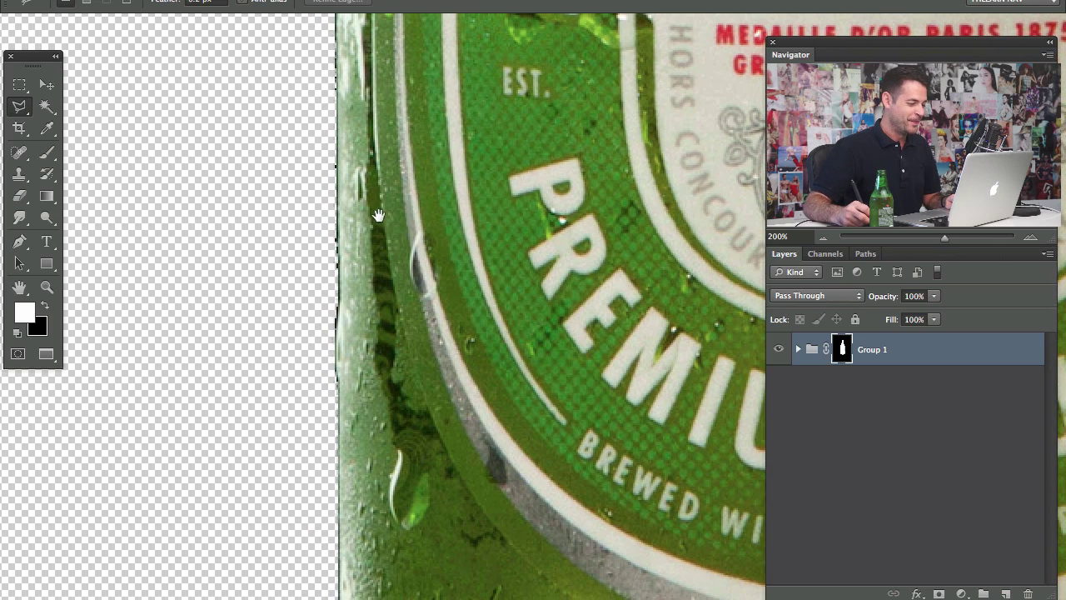
{"action": "left_click_drag", "start_coordinate": [372, 82], "coordinate": [380, 225]}
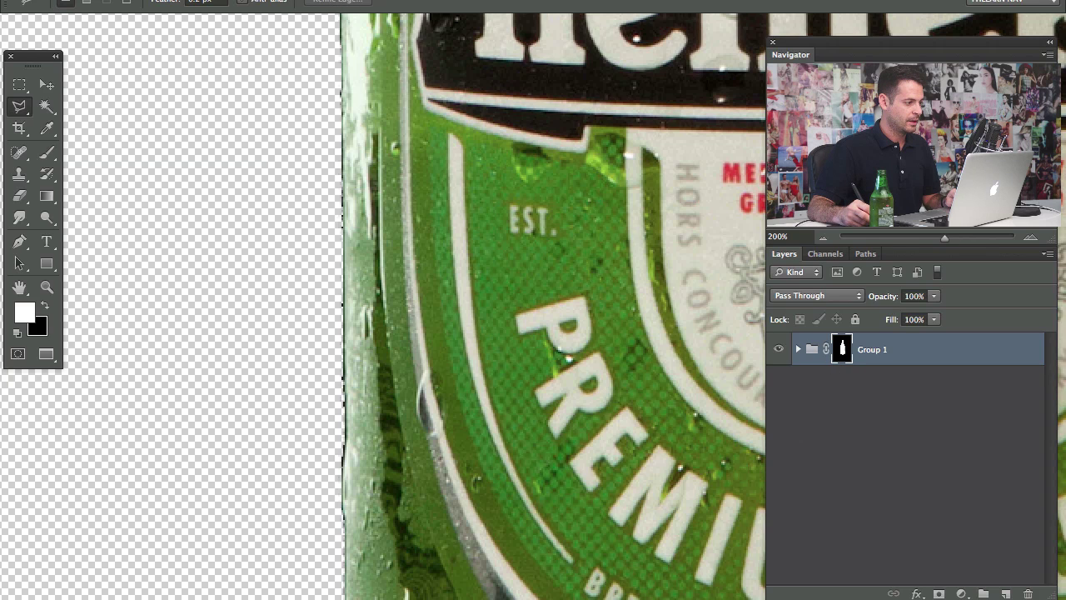
Open Refine Mask for Group 1's mask and set Feather to 3.2 px, Contrast to 72% and Shift Edge to -18%.
{"action": "left_click", "coordinate": [256, 0]}
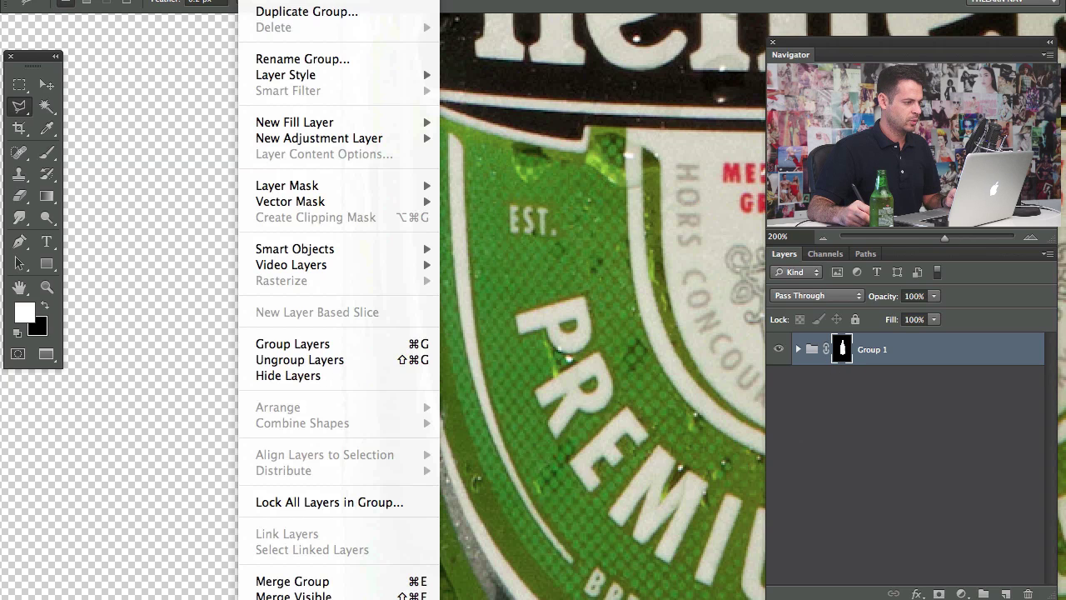
{"action": "mouse_move", "coordinate": [345, 0]}
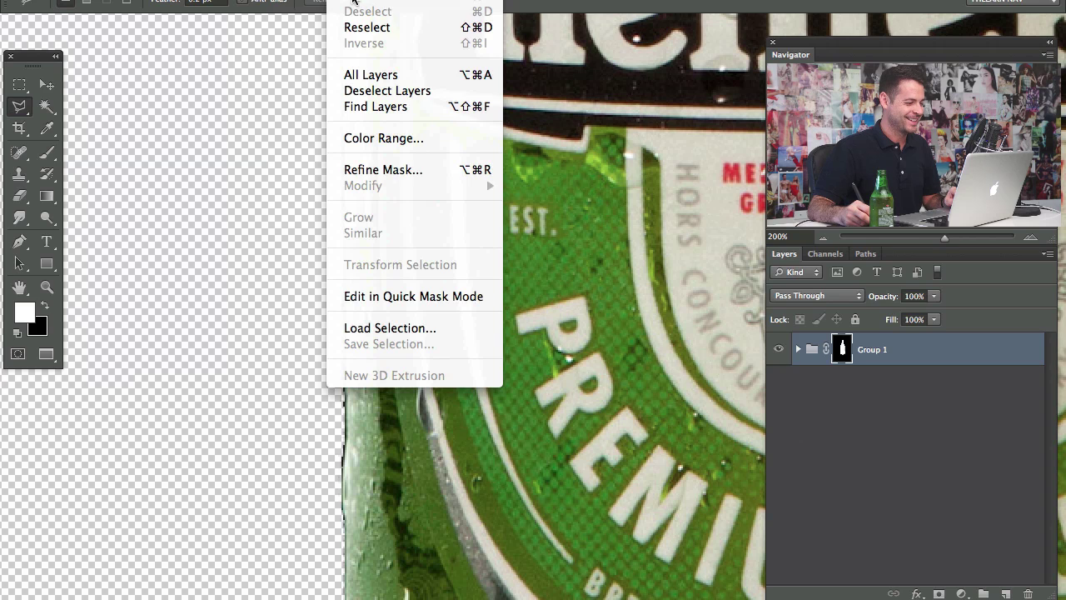
{"action": "left_click", "coordinate": [391, 172]}
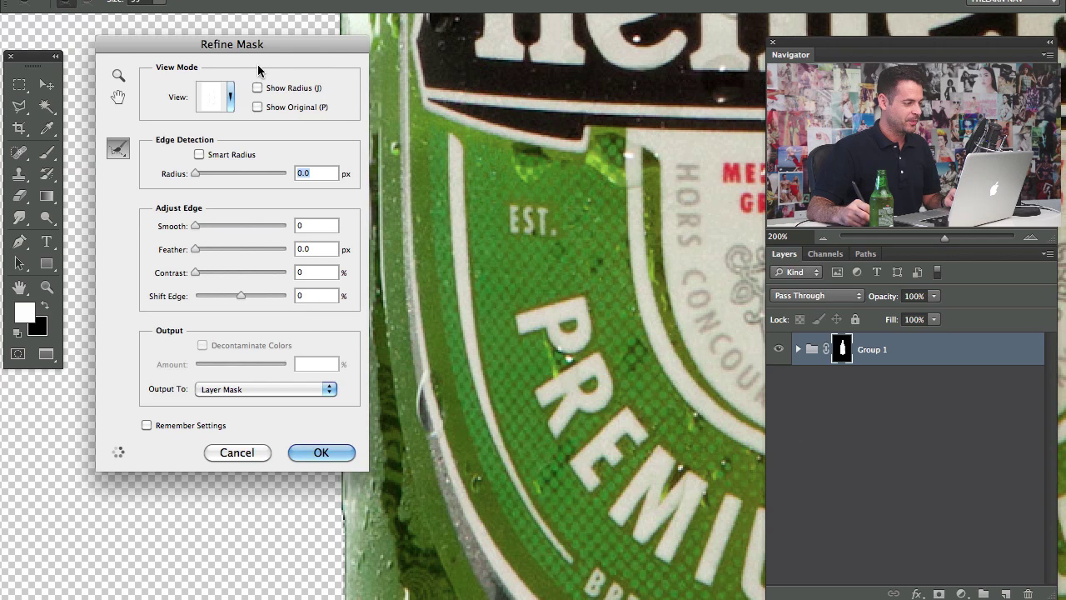
{"action": "left_click_drag", "start_coordinate": [443, 286], "coordinate": [575, 285]}
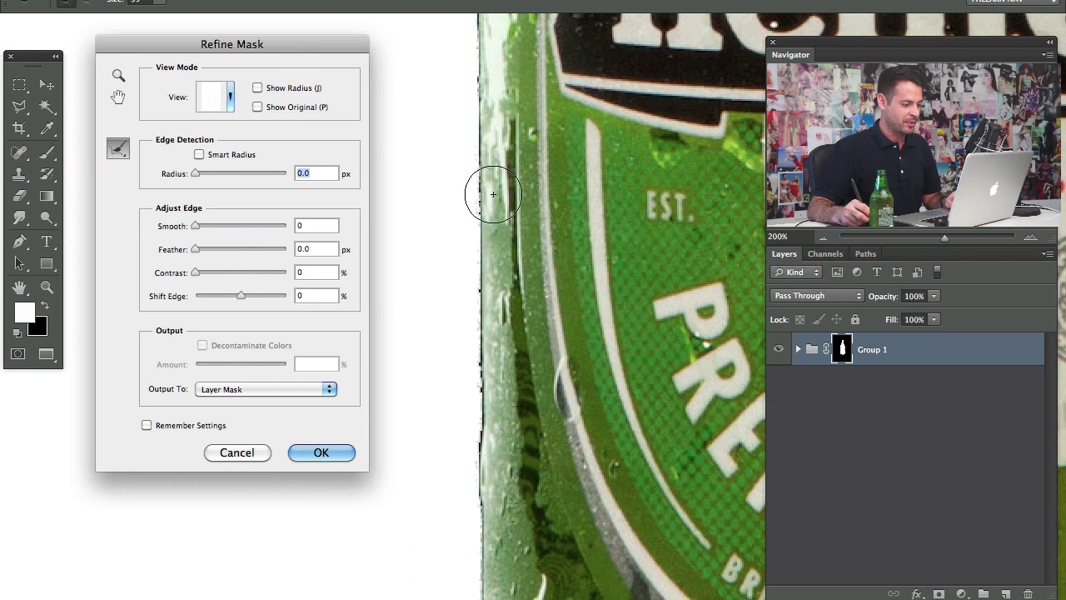
{"action": "key", "text": "alt"}
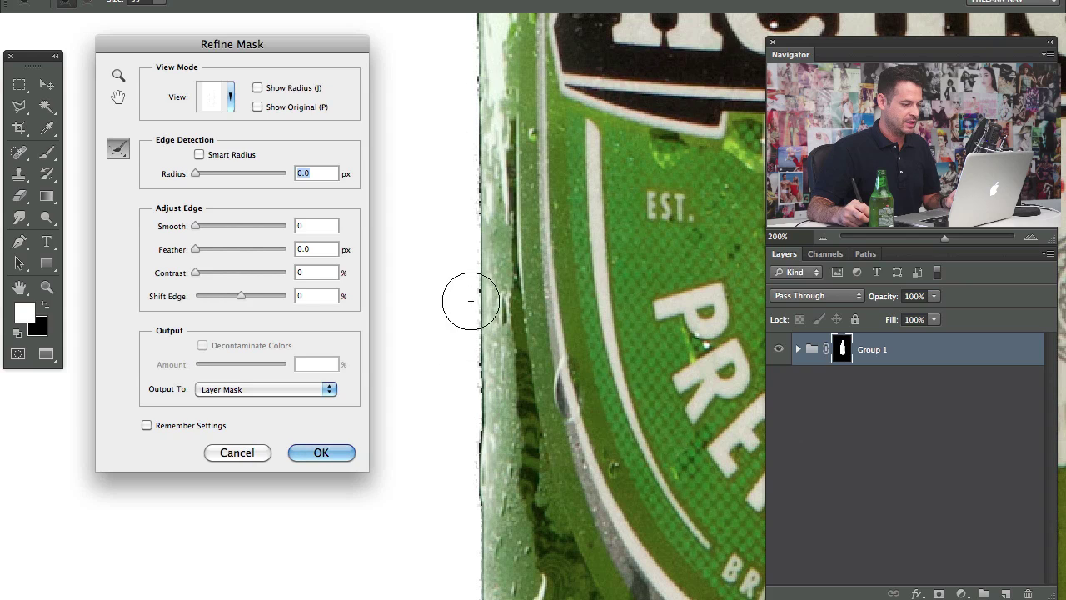
{"action": "left_click_drag", "start_coordinate": [201, 250], "coordinate": [217, 249]}
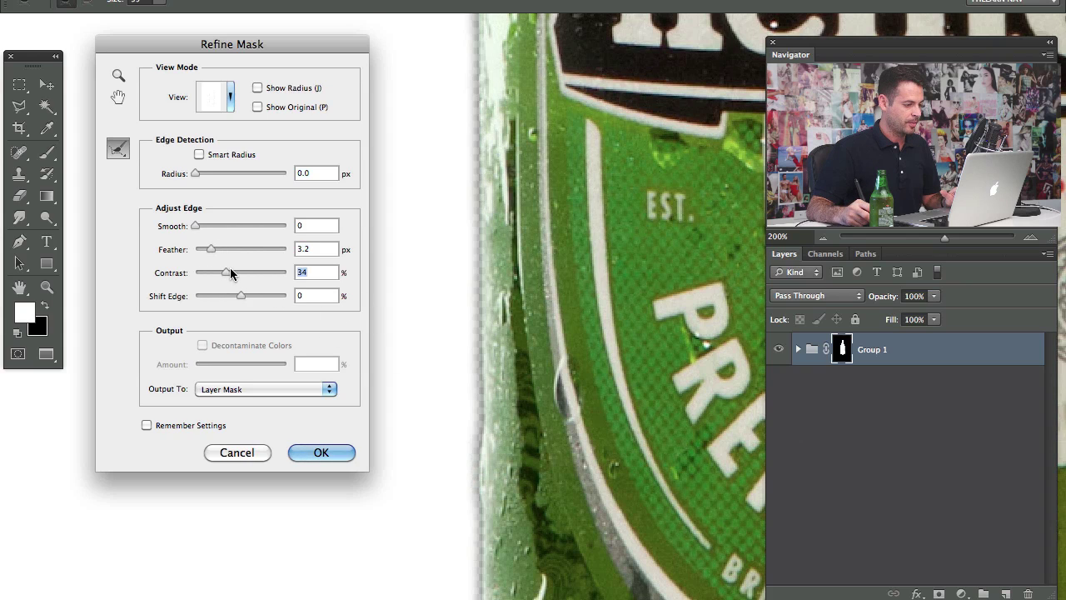
{"action": "left_click_drag", "start_coordinate": [247, 275], "coordinate": [233, 292]}
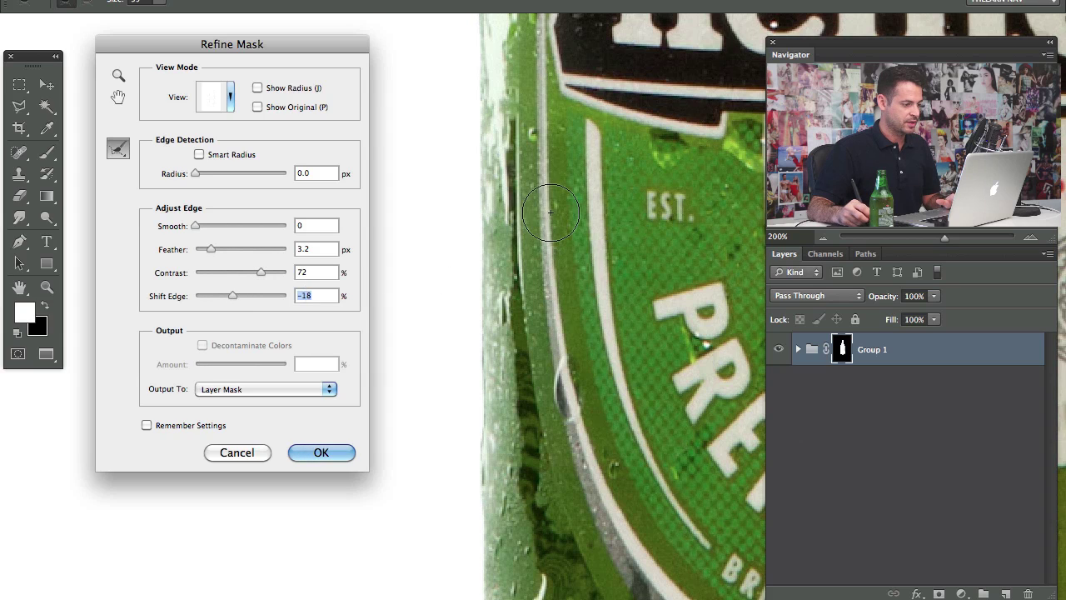
Check the refined edge around the bottle against the original, set Shift Edge to -20%, and apply the refinement to the layer mask.
{"action": "scroll", "coordinate": [505, 249], "scroll_direction": "up", "scroll_amount": 5}
{"action": "scroll", "coordinate": [504, 250], "scroll_direction": "up", "scroll_amount": 10}
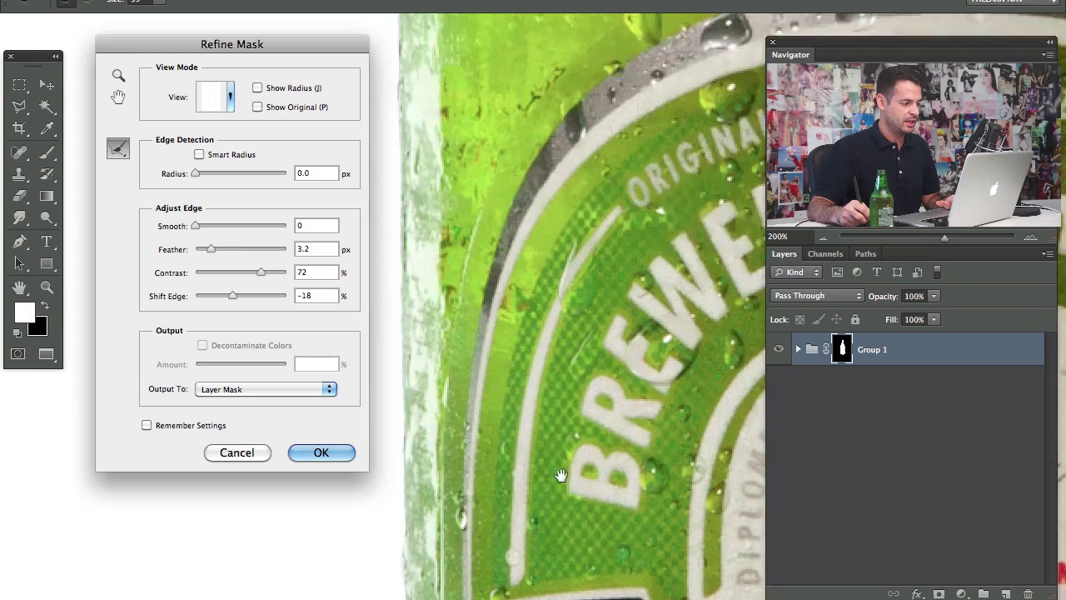
{"action": "scroll", "coordinate": [554, 237], "scroll_direction": "down", "scroll_amount": 15}
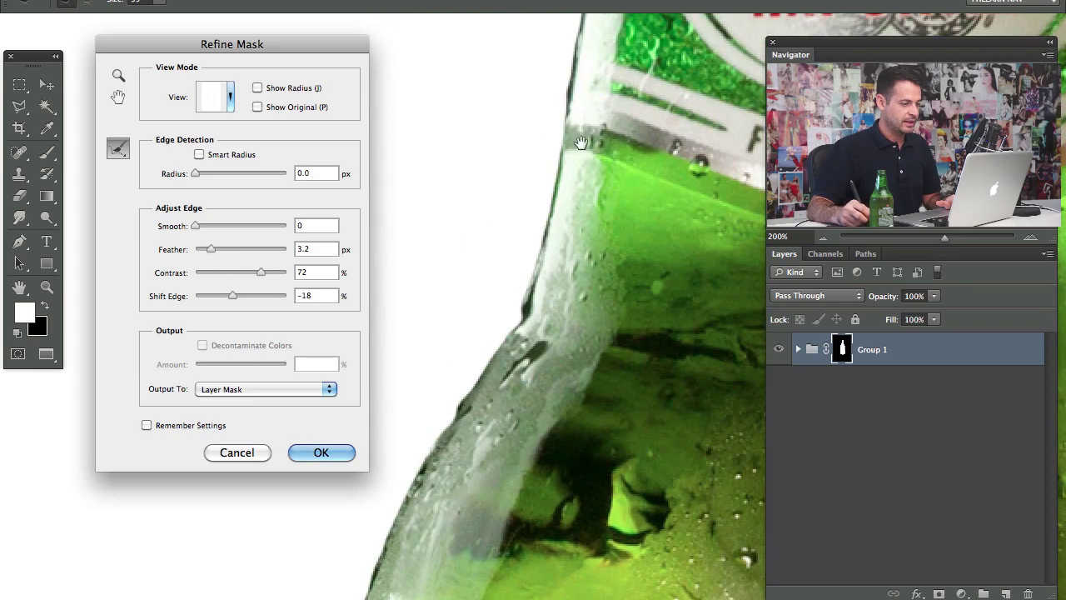
{"action": "scroll", "coordinate": [390, 205], "scroll_direction": "up", "scroll_amount": 10}
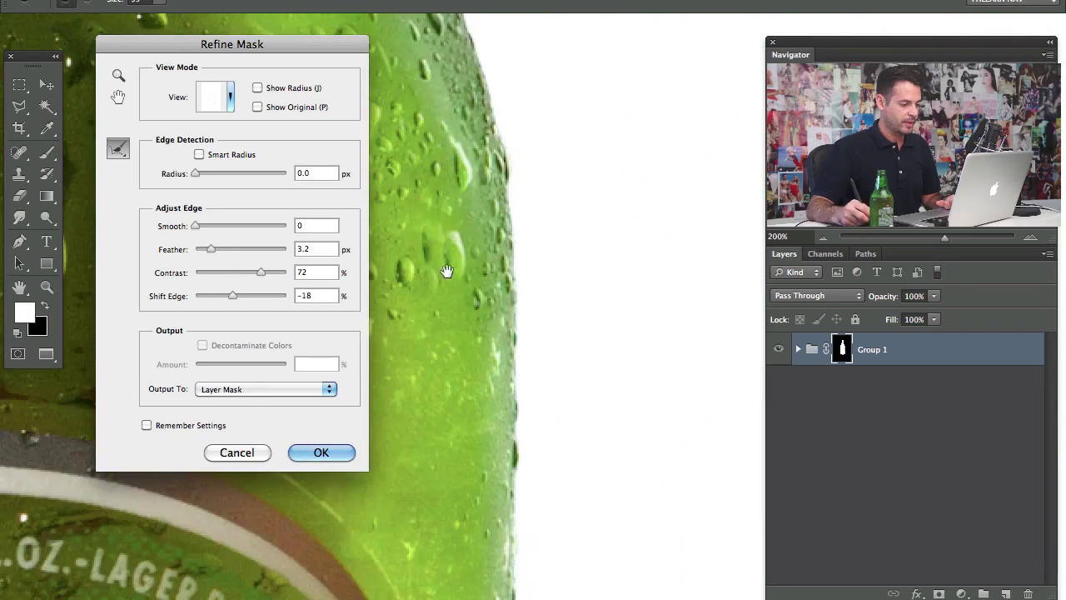
{"action": "scroll", "coordinate": [460, 230], "scroll_direction": "down", "scroll_amount": 6}
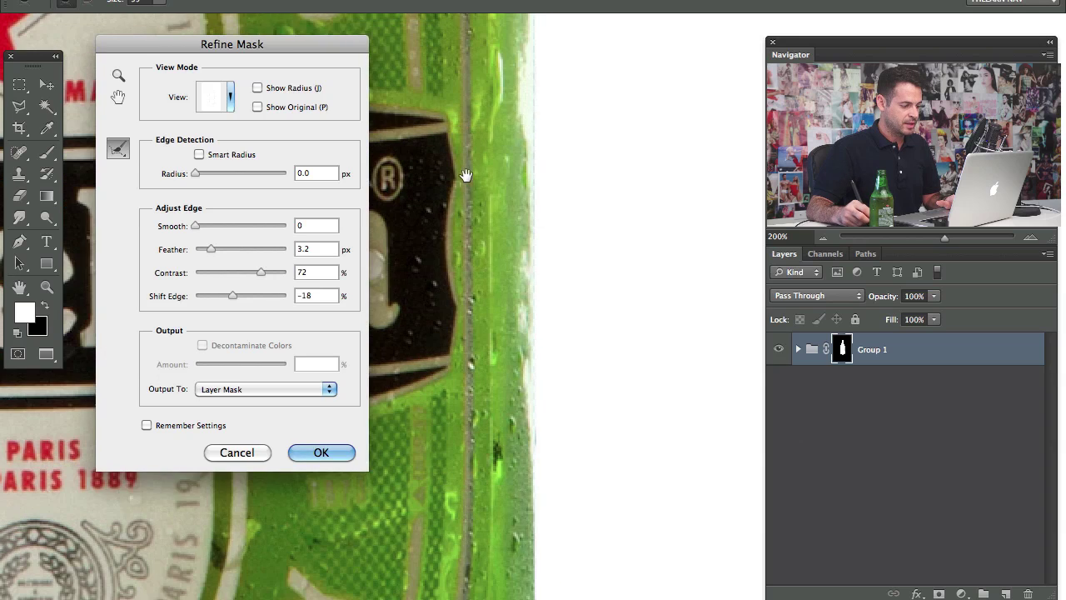
{"action": "key", "text": "alt"}
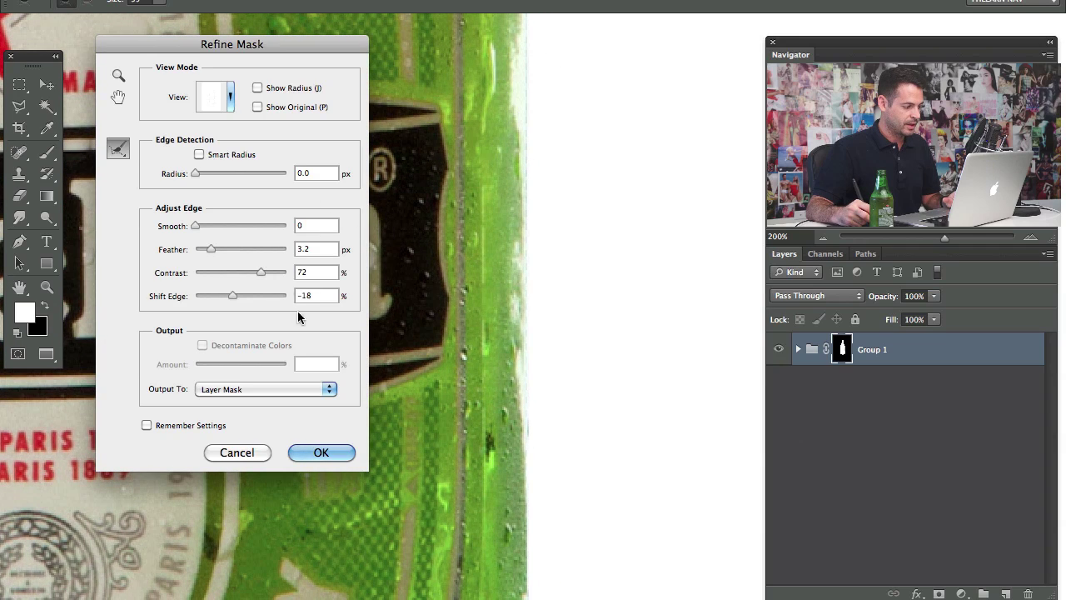
{"action": "left_click", "coordinate": [314, 294]}
{"action": "key", "text": "Down"}
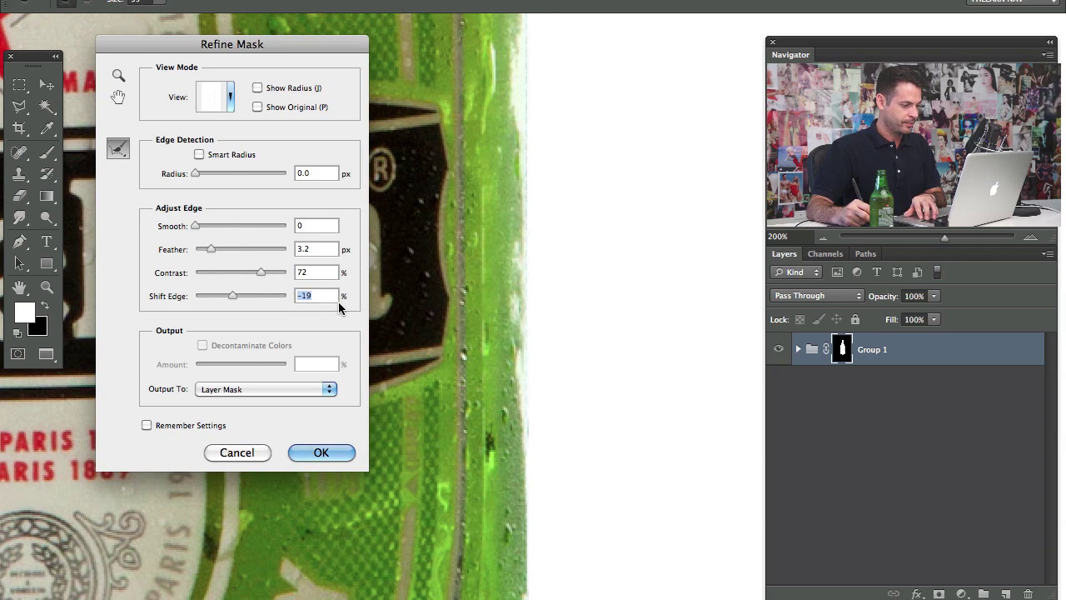
{"action": "left_click", "coordinate": [257, 108]}
{"action": "left_click", "coordinate": [257, 108]}
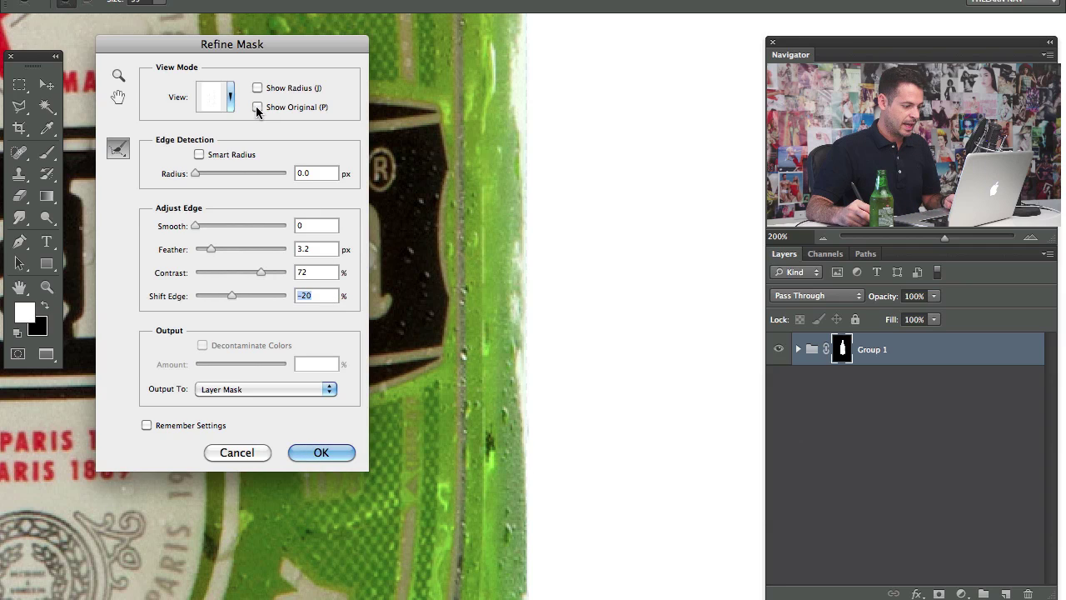
{"action": "left_click", "coordinate": [258, 108]}
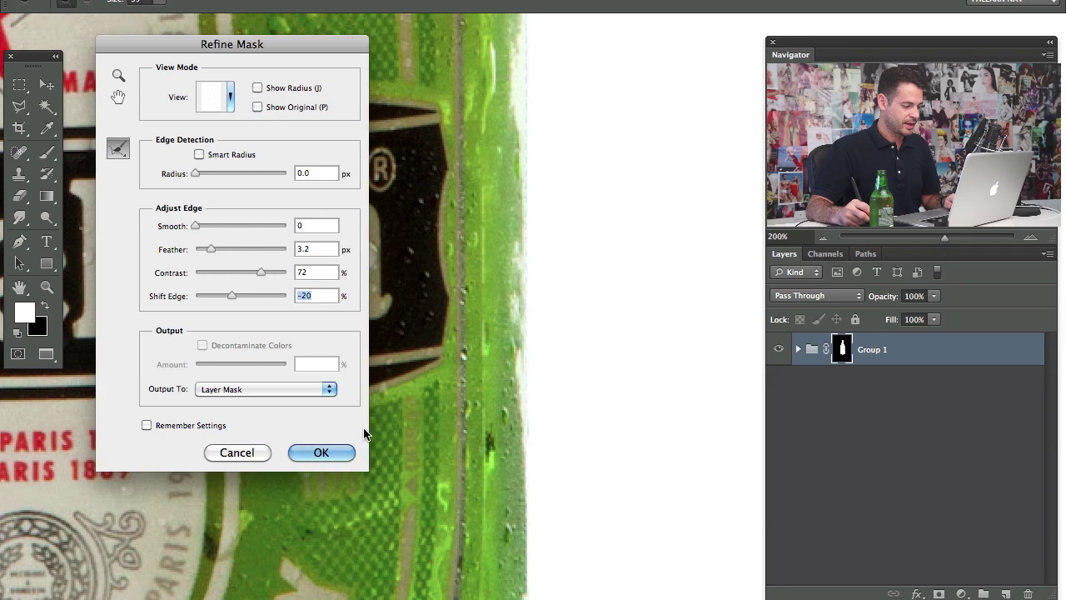
{"action": "left_click", "coordinate": [321, 452]}
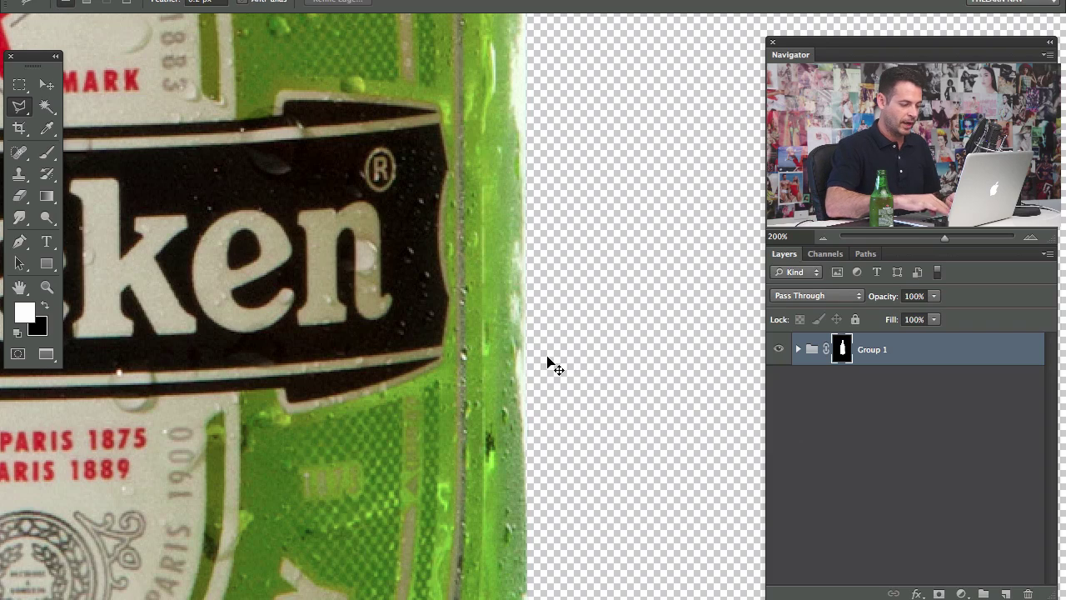
View the whole bottle, expand Group 1, and toggle the visibility of Layer 1 and Layer 0 to compare their contributions.
{"action": "key", "text": "super+0"}
{"action": "key", "text": "super+minus"}
{"action": "key", "text": "super+minus"}
{"action": "key", "text": "super+minus"}
{"action": "key", "text": "super+minus"}
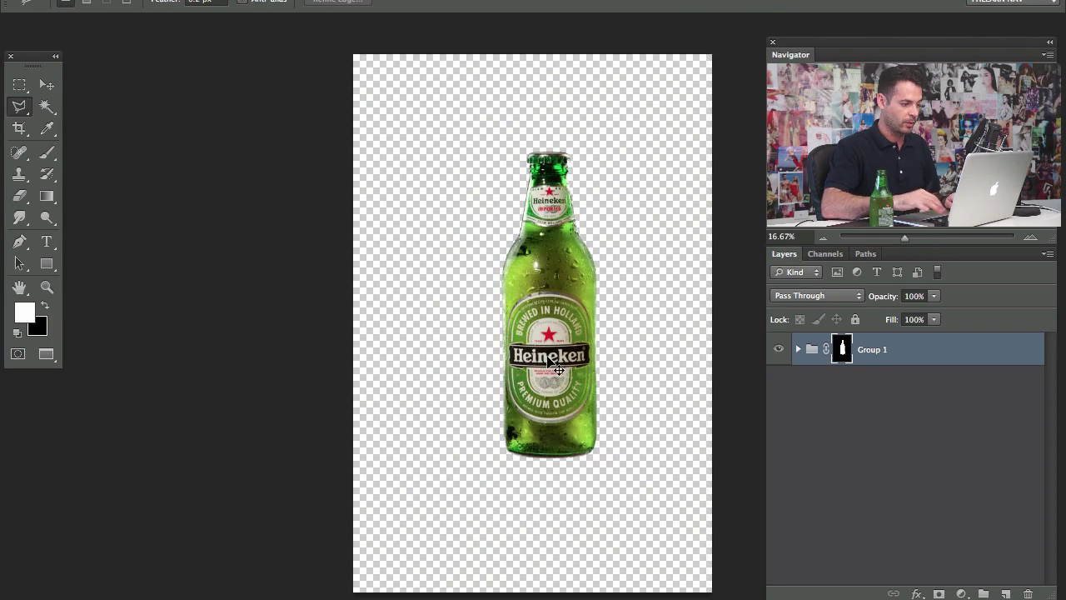
{"action": "left_click_drag", "start_coordinate": [507, 354], "coordinate": [427, 350]}
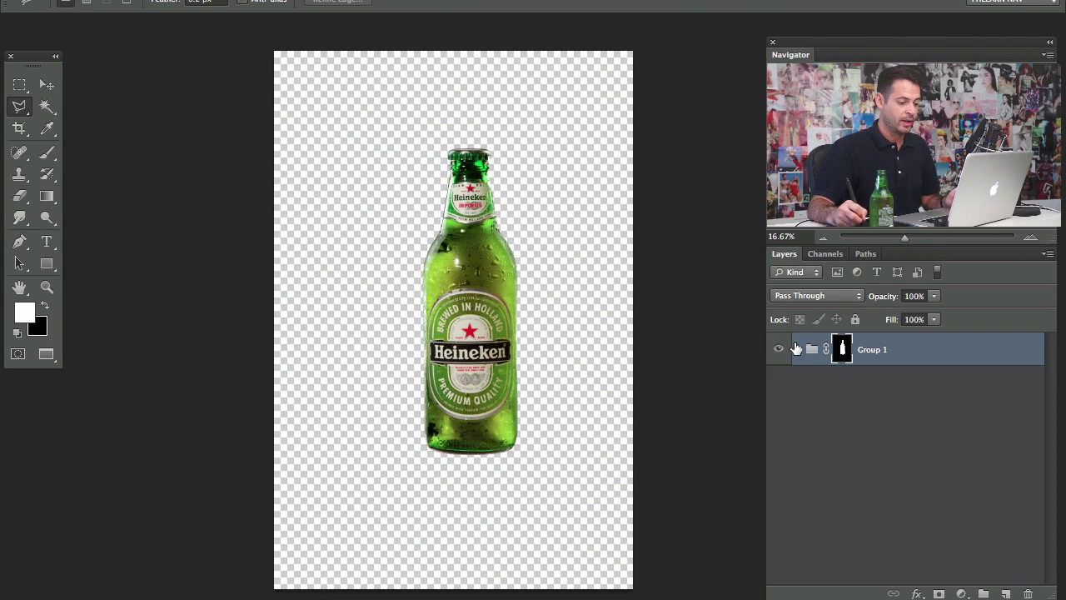
{"action": "left_click", "coordinate": [799, 349]}
{"action": "left_click", "coordinate": [778, 381]}
{"action": "left_click", "coordinate": [778, 414]}
{"action": "left_click", "coordinate": [778, 413]}
{"action": "left_click", "coordinate": [778, 385]}
{"action": "left_click", "coordinate": [777, 386]}
{"action": "left_click", "coordinate": [778, 388]}
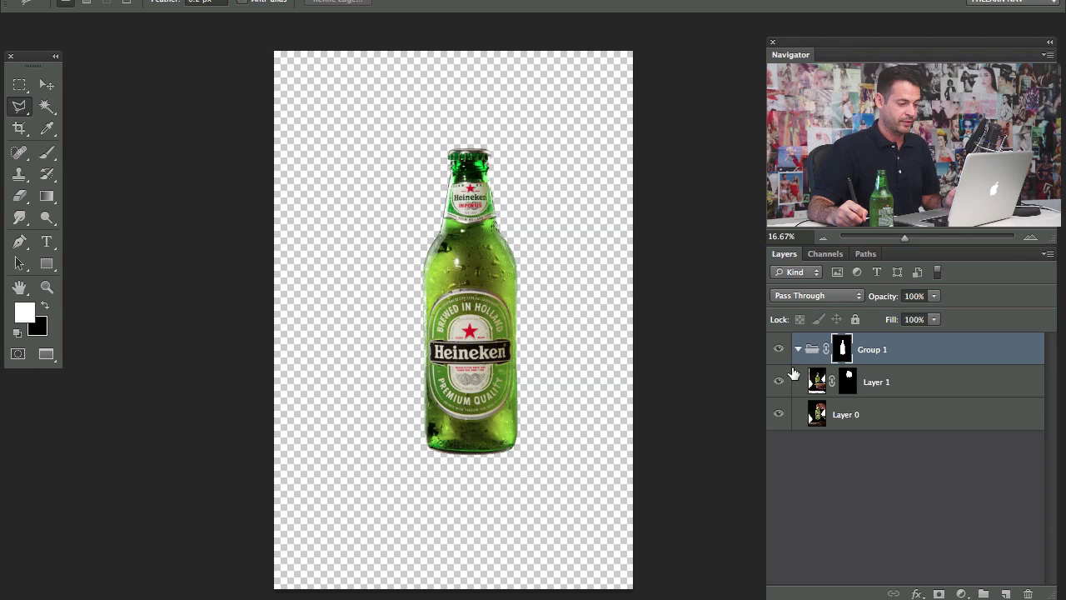
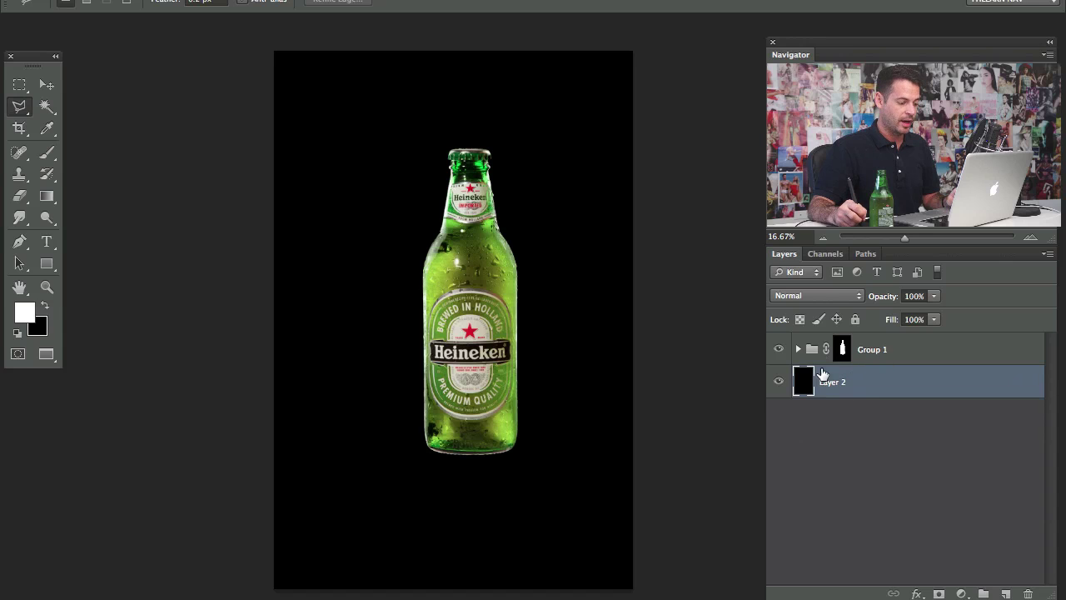
Bring up Layer 2's transform box and the rulers, and place a vertical guide near the middle of the canvas.
{"action": "key", "text": "ctrl+plus"}
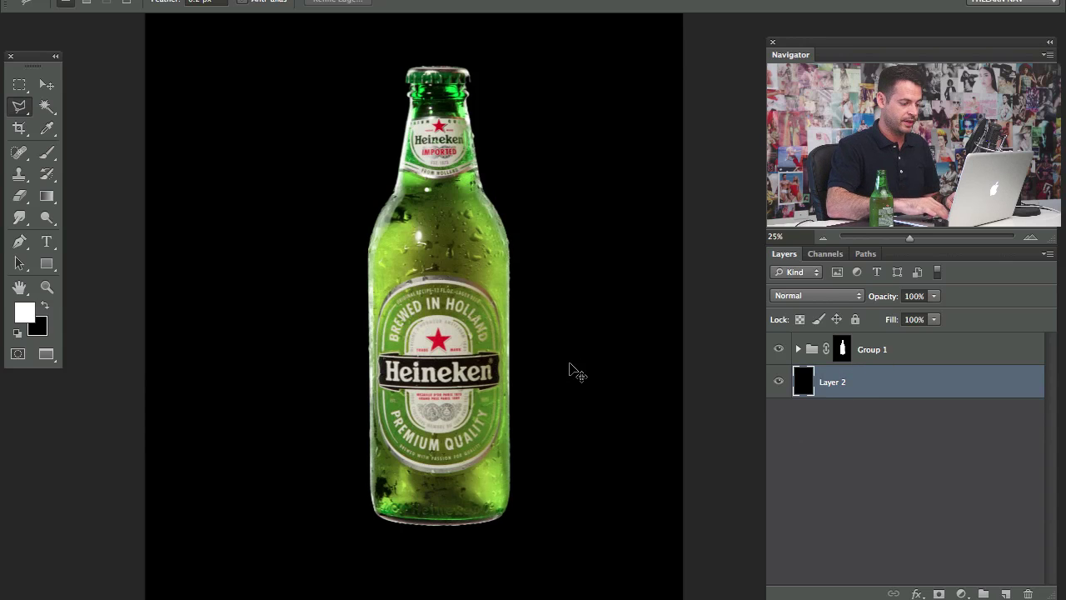
{"action": "key", "text": "ctrl+minus"}
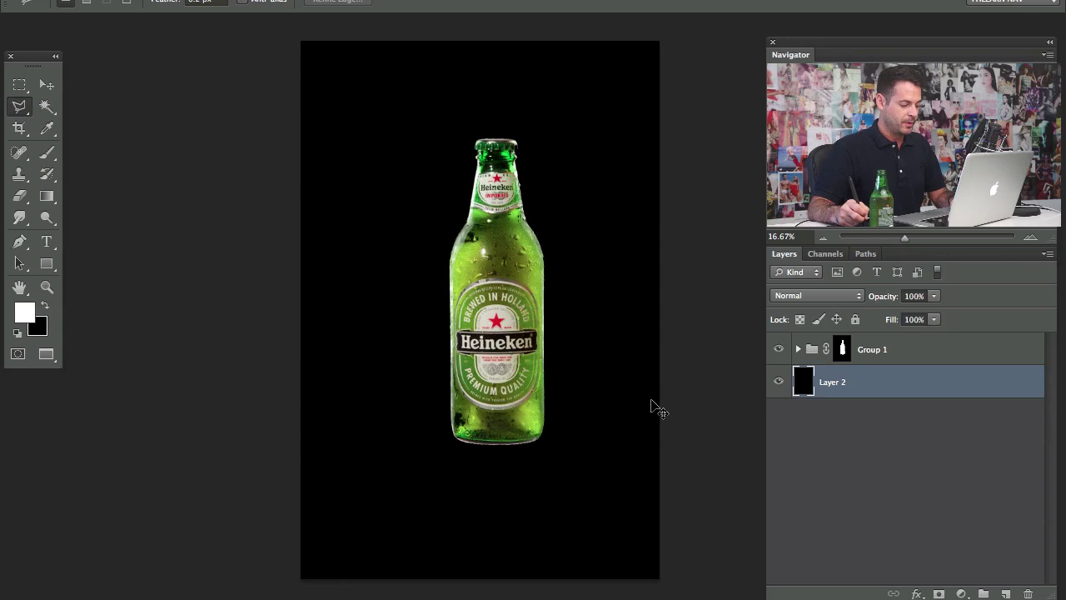
{"action": "key", "text": "ctrl+t"}
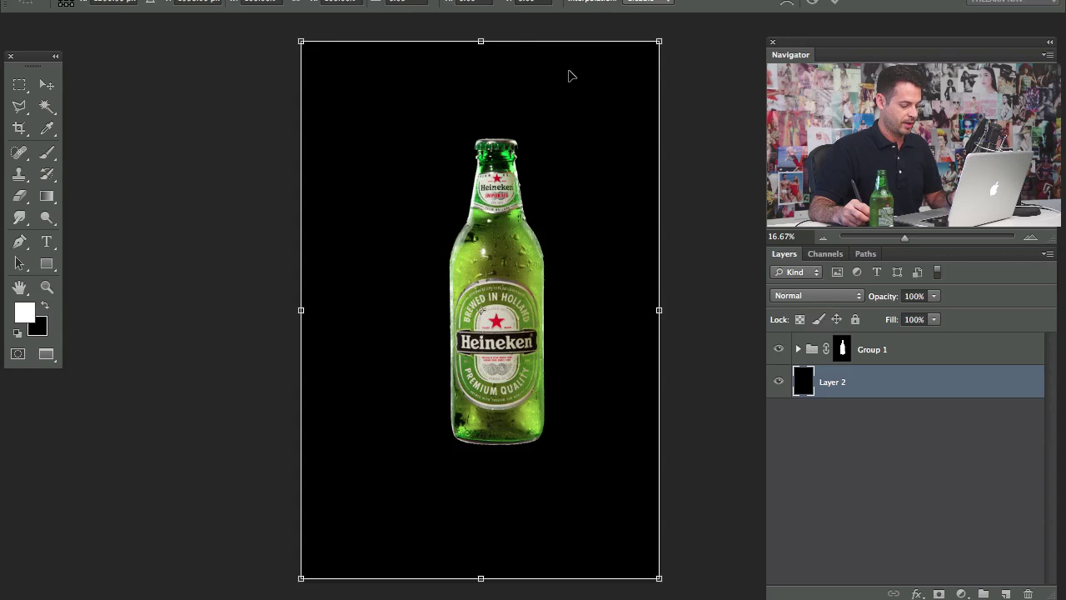
{"action": "key", "text": "ctrl+r"}
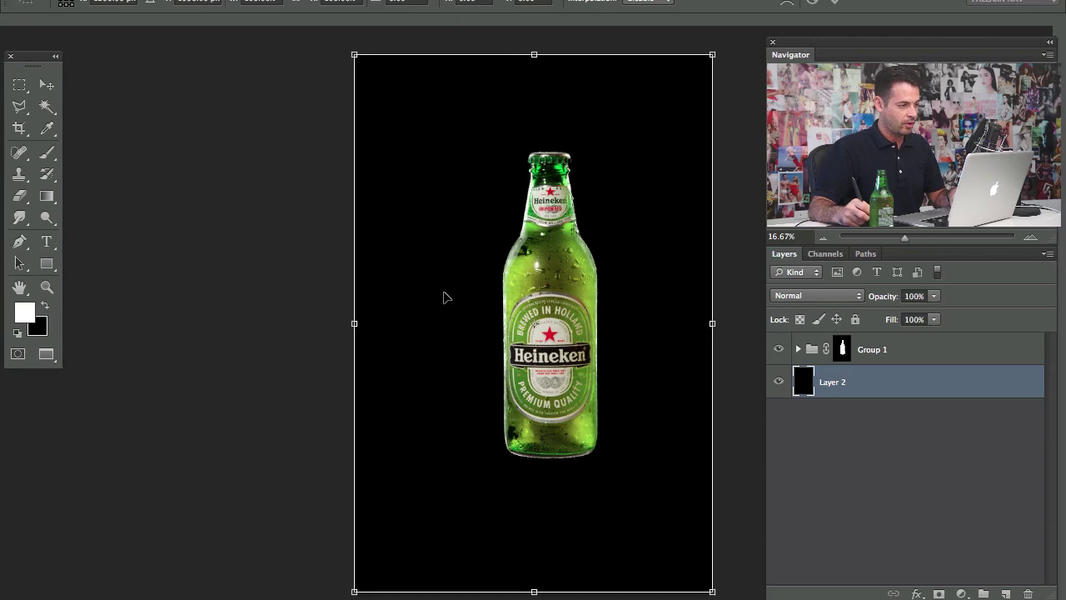
{"action": "left_click_drag", "start_coordinate": [6, 464], "coordinate": [541, 490]}
Leave the transform and shift the vertical guide onto the exact centre of Layer 2's top edge.
{"action": "key", "text": "super+equal"}
{"action": "key", "text": "super+equal"}
{"action": "key", "text": "super+equal"}
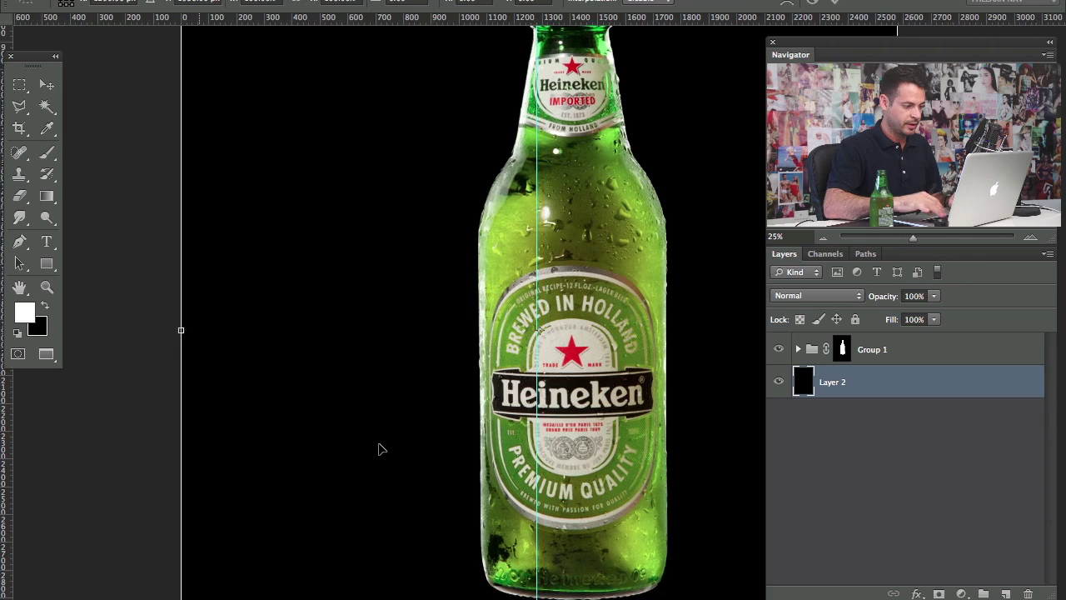
{"action": "left_click_drag", "start_coordinate": [434, 500], "coordinate": [495, 347]}
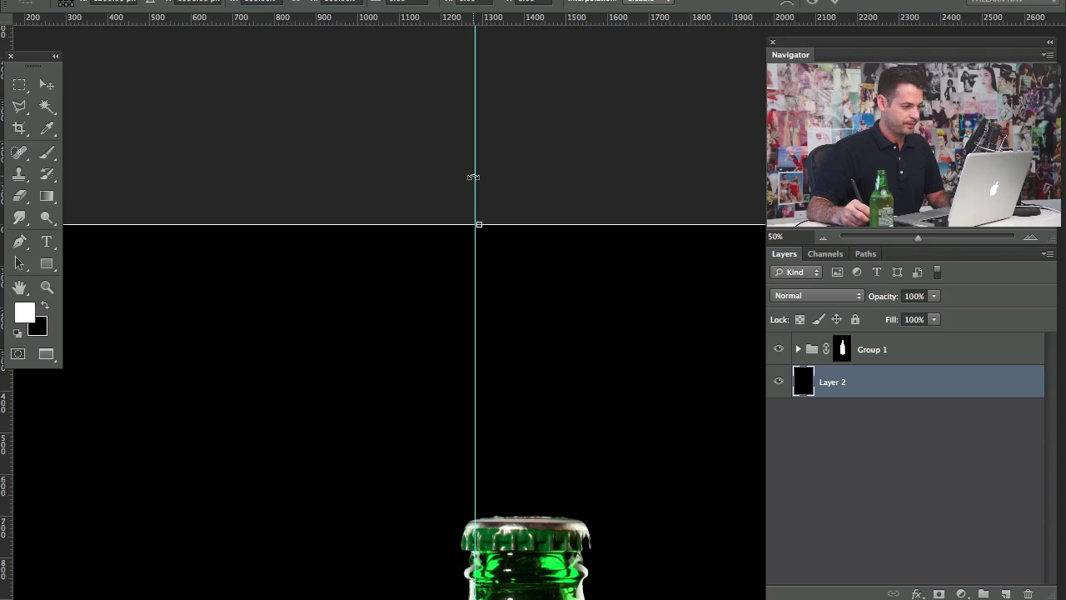
{"action": "key", "text": "Return"}
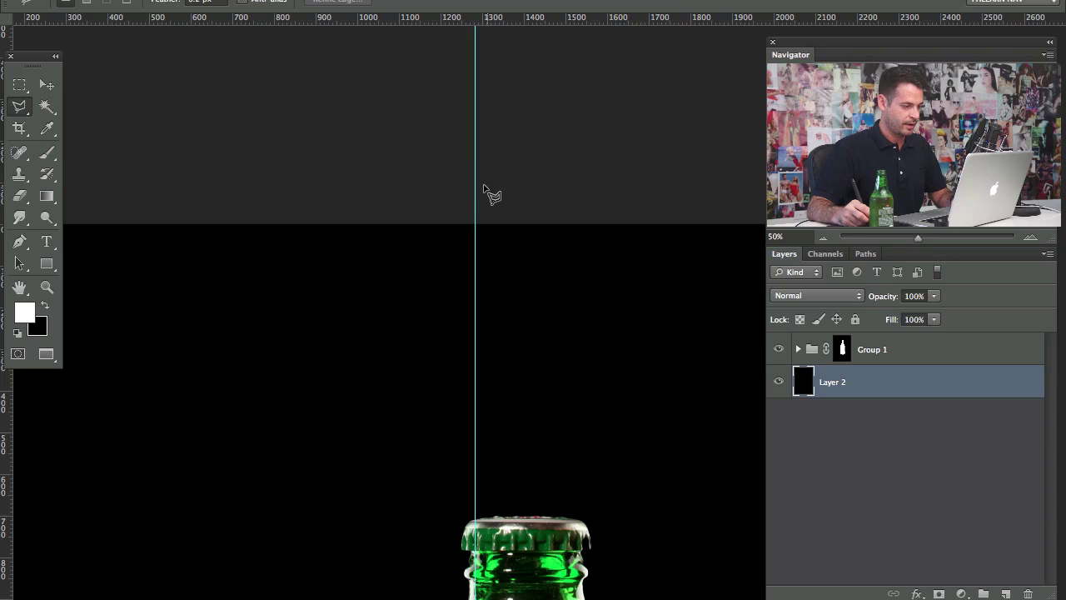
{"action": "key", "text": "v"}
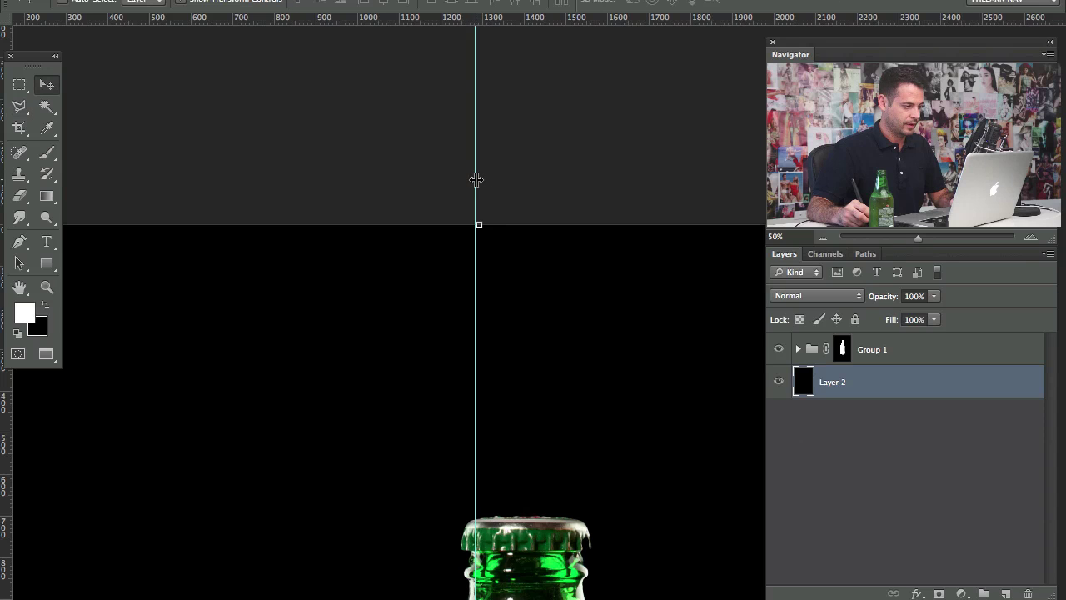
{"action": "left_click_drag", "start_coordinate": [474, 182], "coordinate": [480, 179]}
Select Group 1 and move the bottle left so that it roughly lines up with the central guide.
{"action": "key", "text": "super+minus"}
{"action": "key", "text": "super+minus"}
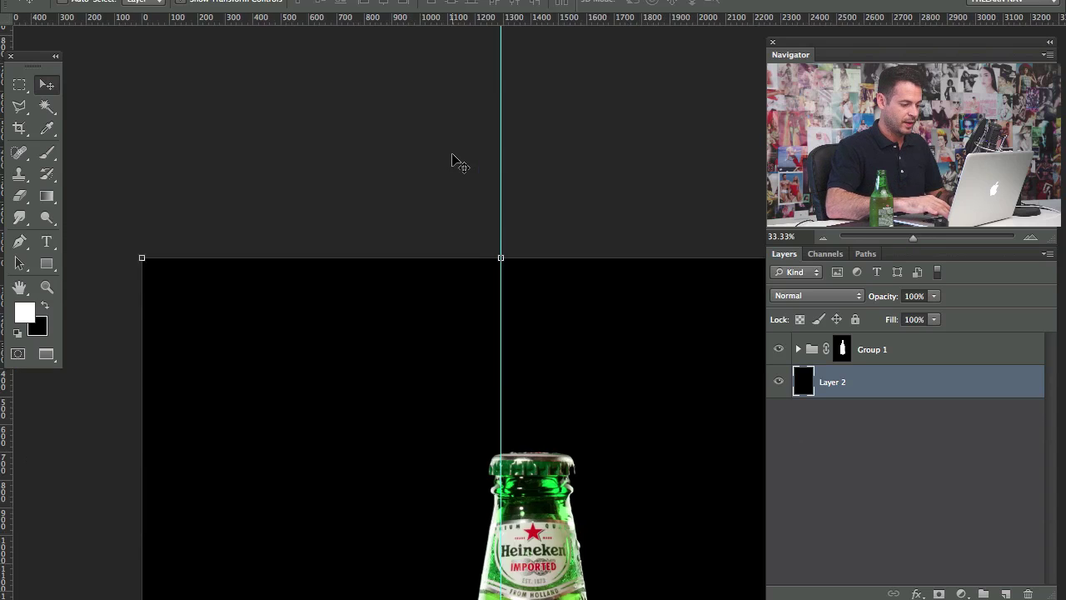
{"action": "key", "text": "super+minus"}
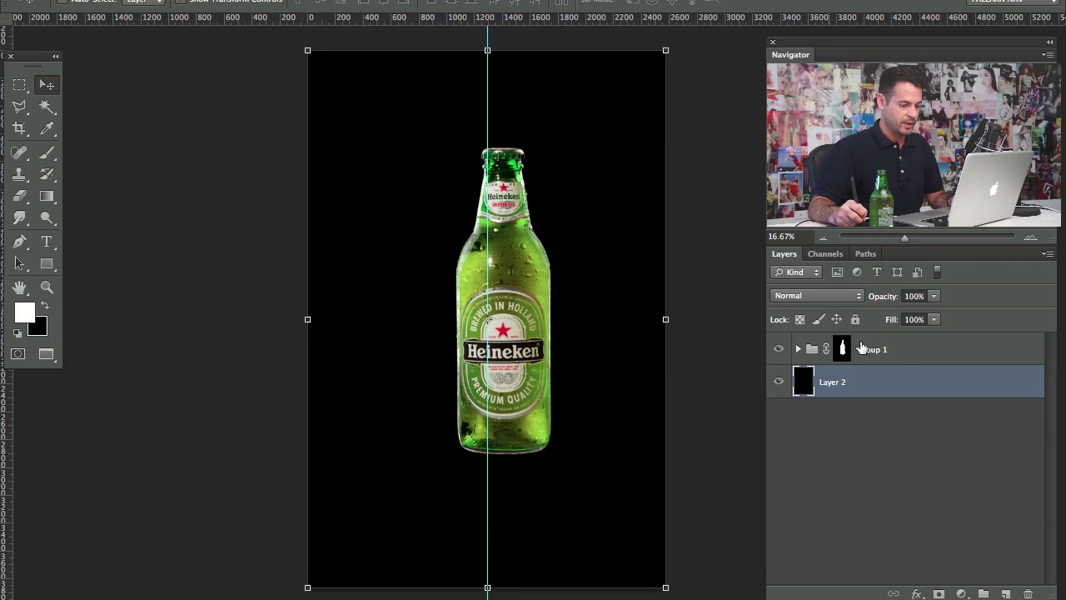
{"action": "left_click", "coordinate": [851, 359]}
{"action": "left_click_drag", "start_coordinate": [615, 372], "coordinate": [569, 349]}
Nudge Group 1 left in small increments until the label's red star is centred on the guide.
{"action": "key", "text": "super+plus"}
{"action": "key", "text": "super+plus"}
{"action": "key", "text": "super+plus"}
{"action": "key", "text": "super+plus"}
{"action": "key", "text": "super+plus"}
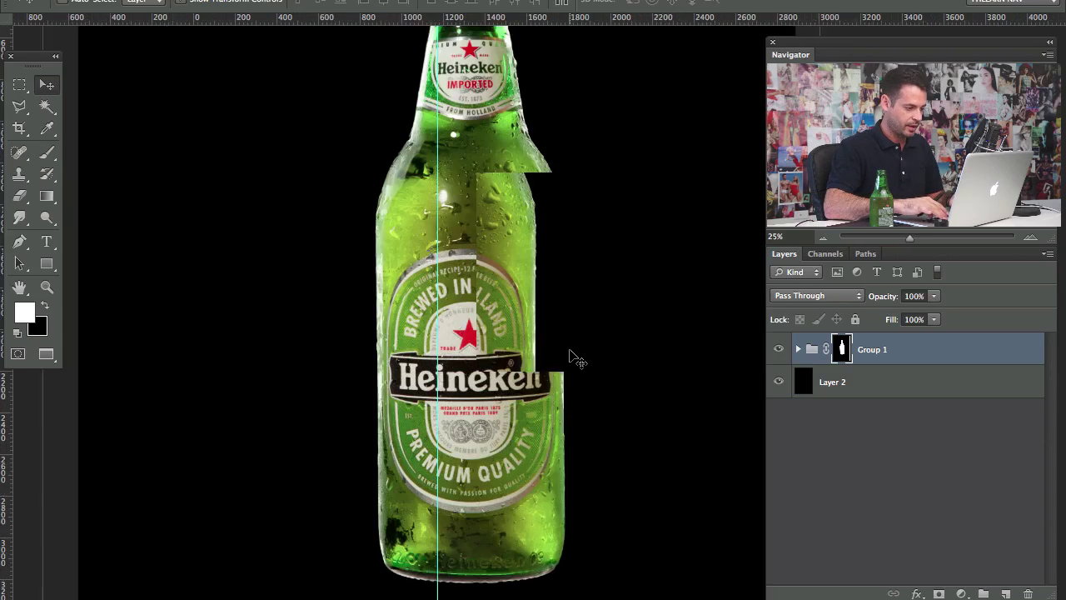
{"action": "key", "text": "Left"}
{"action": "key", "text": "Left"}
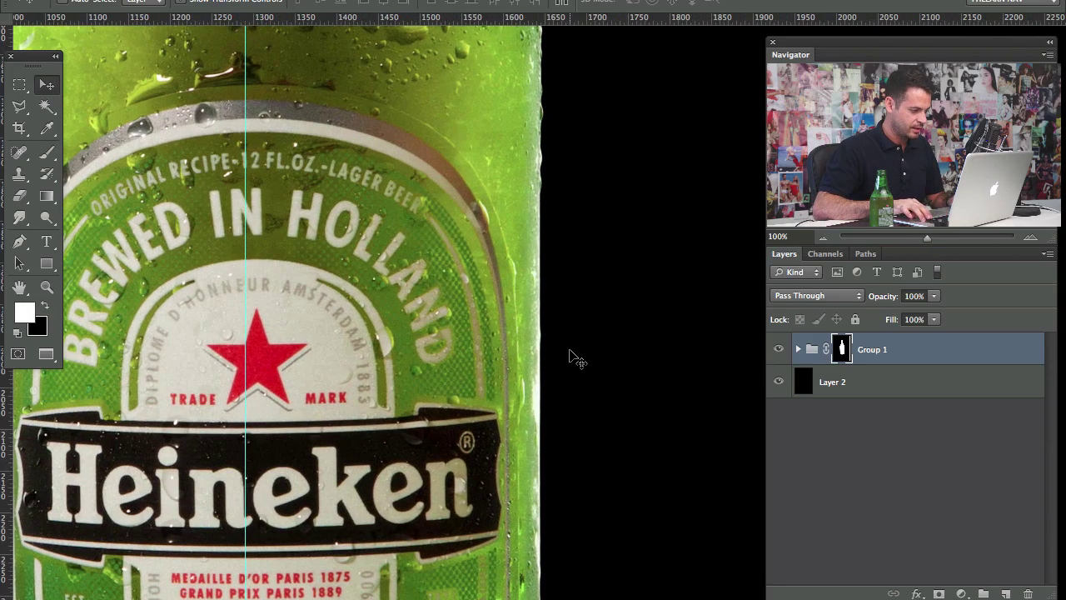
{"action": "key", "text": "shift+Left"}
{"action": "key", "text": "Left"}
{"action": "key", "text": "Left"}
{"action": "key", "text": "Left"}
{"action": "key", "text": "Left"}
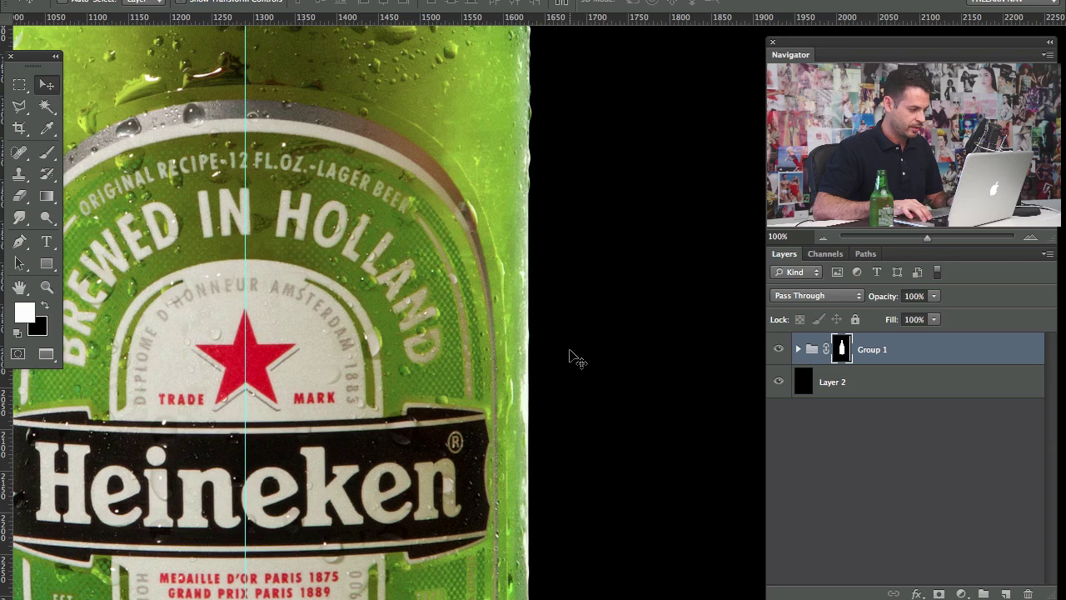
Add an empty layer directly above the black Layer 2, beneath Group 1.
{"action": "key", "text": "super+minus"}
{"action": "key", "text": "super+minus"}
{"action": "key", "text": "super+minus"}
{"action": "key", "text": "super+minus"}
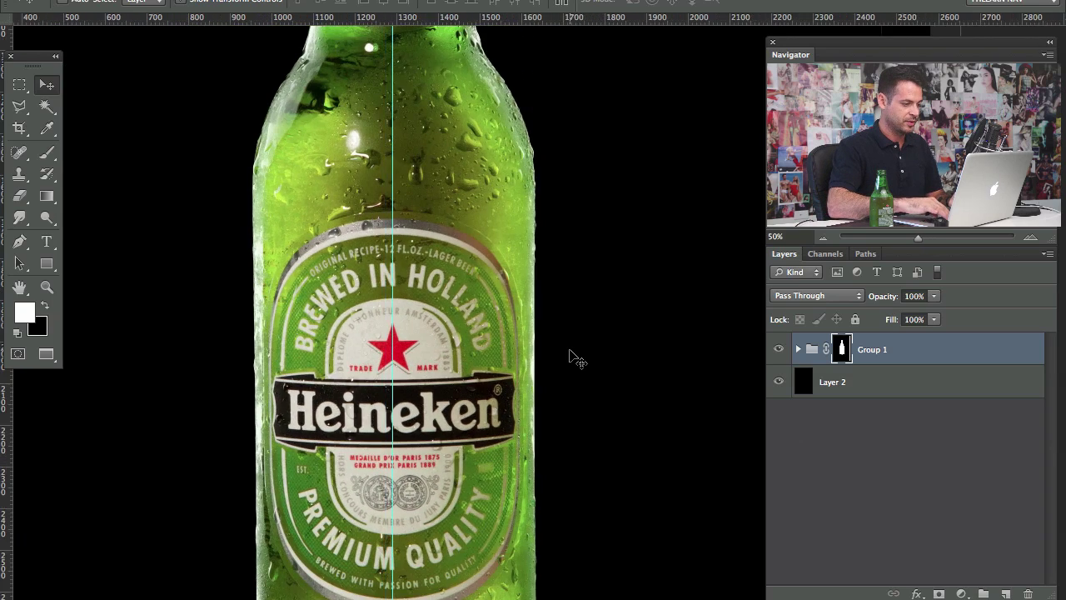
{"action": "key", "text": "super+minus"}
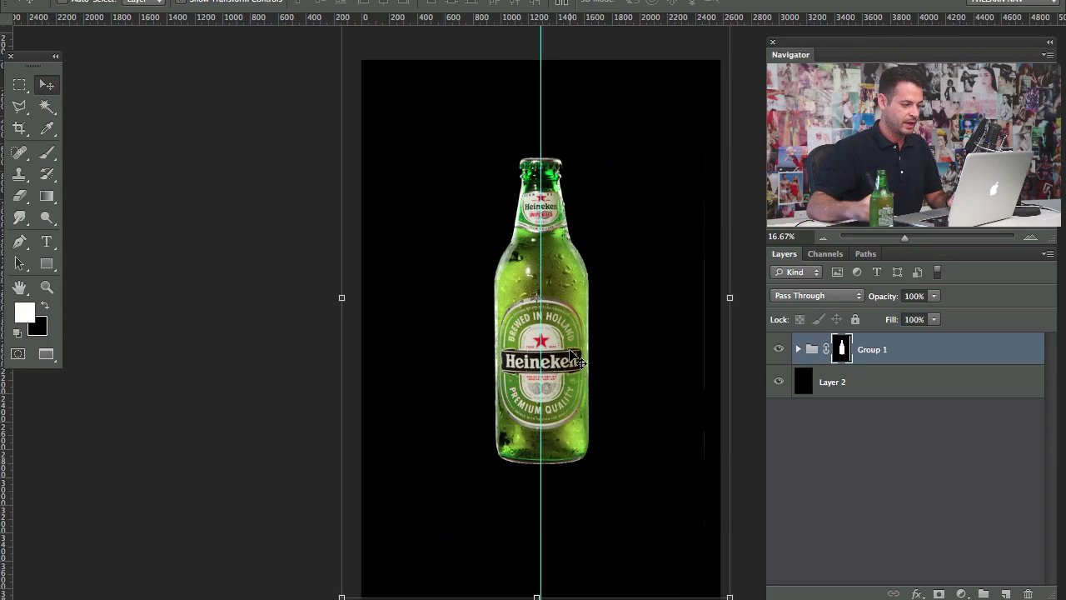
{"action": "left_click_drag", "start_coordinate": [438, 243], "coordinate": [334, 241]}
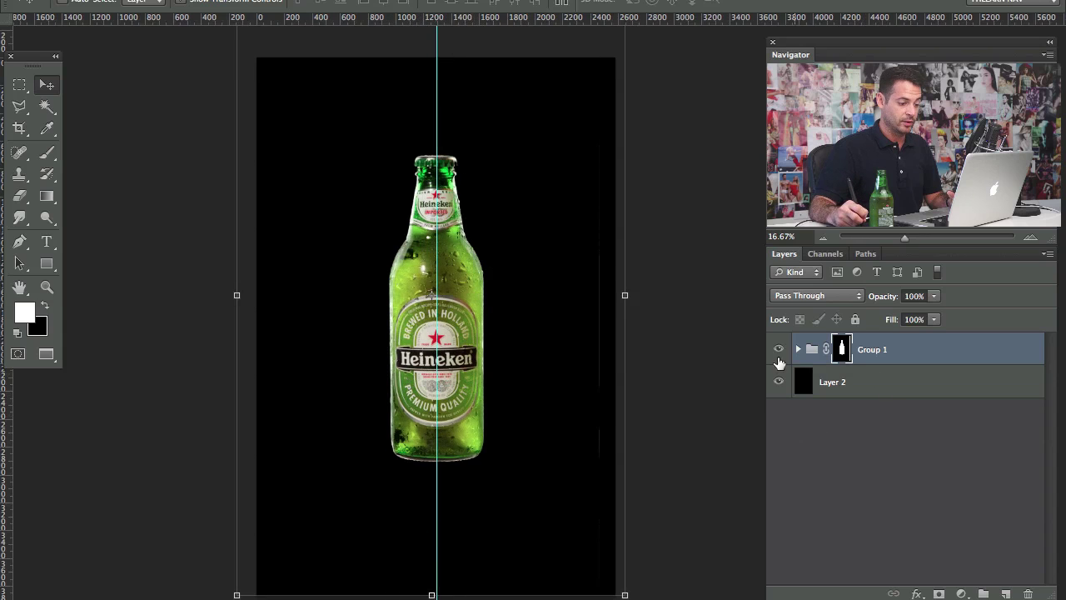
{"action": "left_click", "coordinate": [837, 385]}
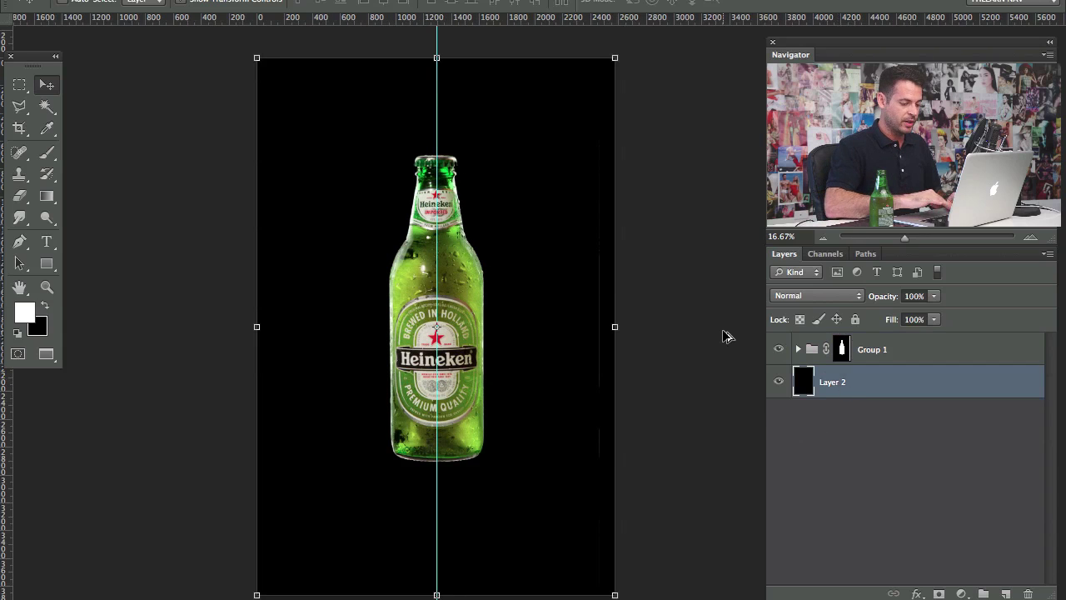
{"action": "key", "text": "super+shift+alt+n"}
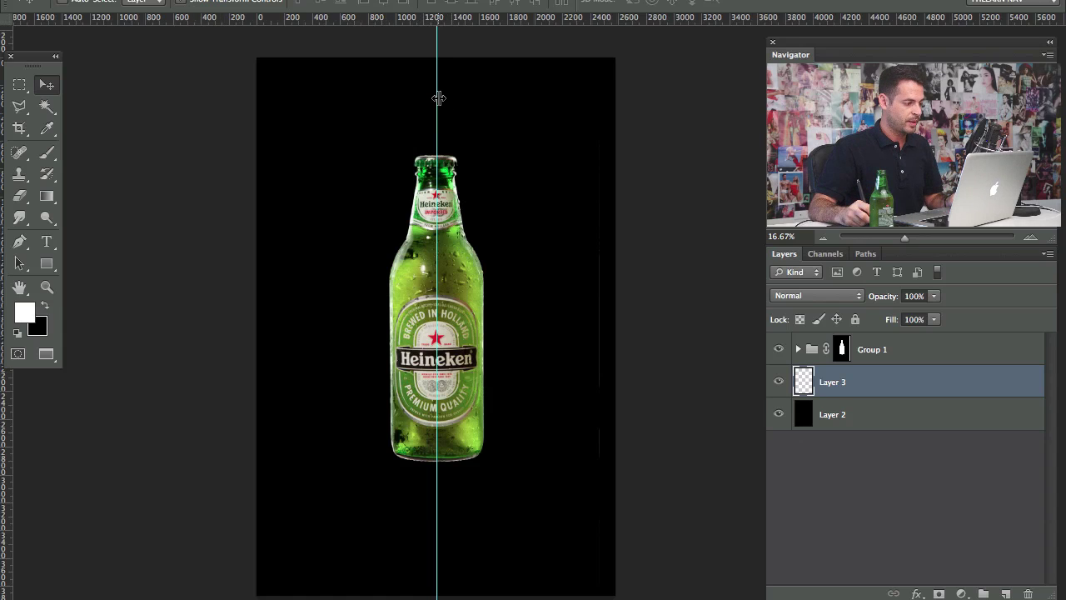
Remove the vertical guide from the canvas and hide the rulers.
{"action": "left_click_drag", "start_coordinate": [437, 99], "coordinate": [7, 463]}
{"action": "key", "text": "ctrl+r"}
{"action": "left_click_drag", "start_coordinate": [572, 326], "coordinate": [533, 348]}
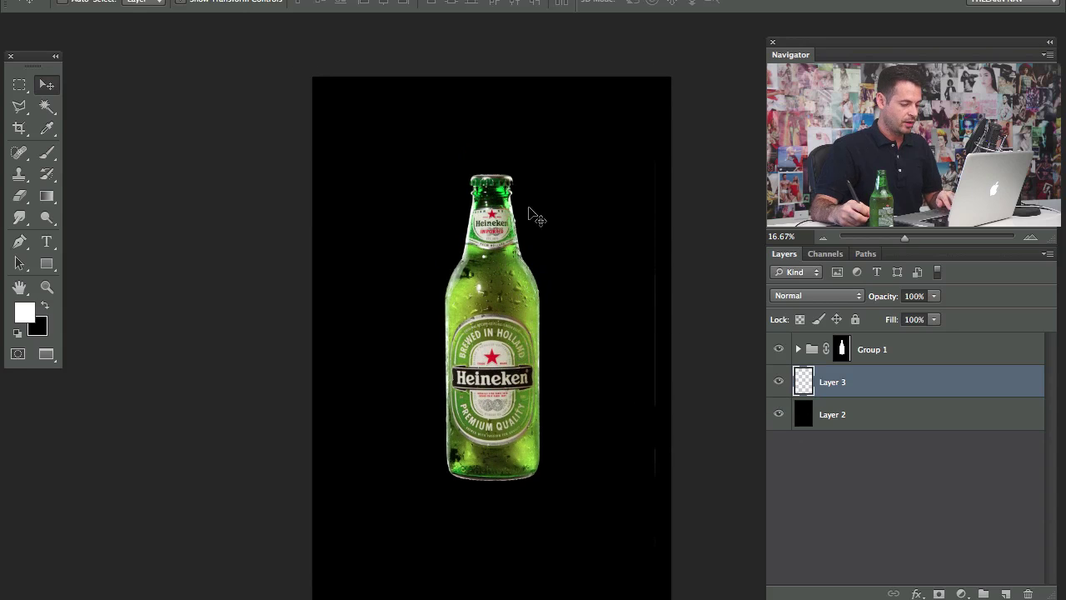
Sample olive green from the bottle's shoulder and brush a swatch of it beside the bottle on another new layer above Layer 3.
{"action": "key", "text": "b"}
{"action": "left_click_drag", "start_coordinate": [486, 282], "coordinate": [497, 281]}
{"action": "left_click", "coordinate": [503, 267], "text": "alt"}
{"action": "left_click", "coordinate": [504, 267], "text": "alt"}
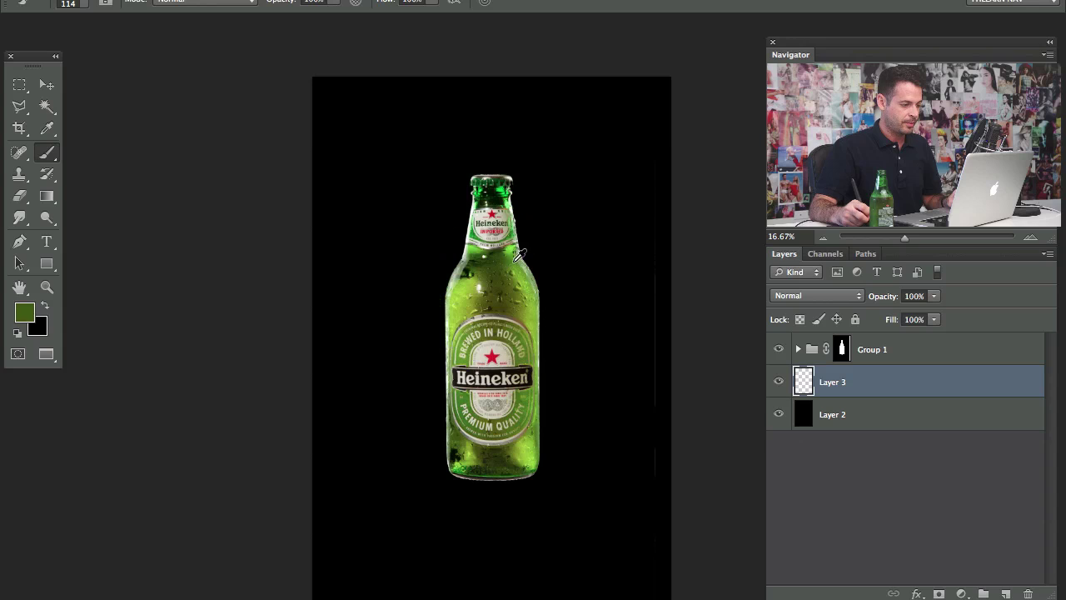
{"action": "left_click", "coordinate": [504, 268], "text": "alt"}
{"action": "key", "text": "ctrl+alt+shift+n"}
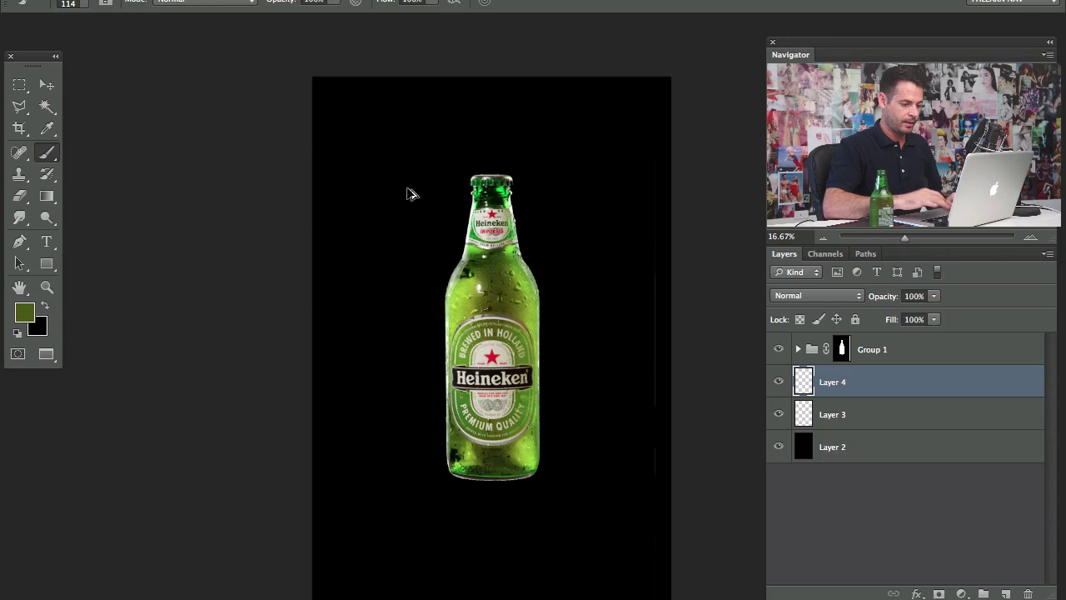
{"action": "left_click_drag", "start_coordinate": [366, 140], "coordinate": [377, 154]}
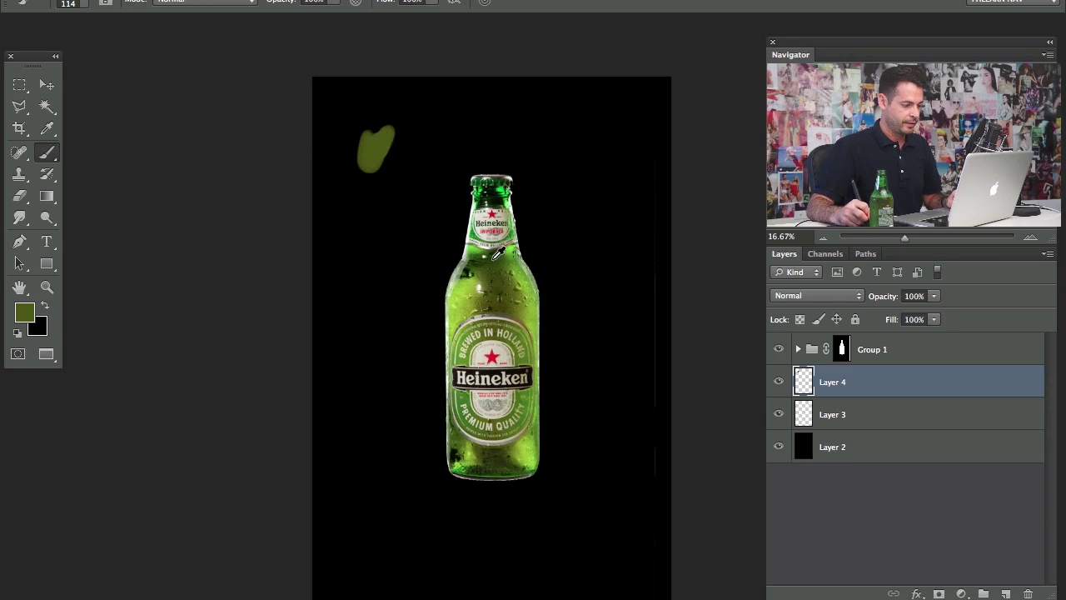
Add dark olive, light yellow-green and off-white swatches above the bottle on Layer 4, sampling each colour from the bottle.
{"action": "left_click", "coordinate": [498, 285], "text": "alt"}
{"action": "mouse_move", "coordinate": [447, 130]}
{"action": "left_mouse_down"}
{"action": "mouse_move", "coordinate": [525, 297]}
{"action": "mouse_move", "coordinate": [491, 124]}
{"action": "mouse_move", "coordinate": [516, 155]}
{"action": "left_mouse_up"}
{"action": "left_click", "coordinate": [532, 308], "text": "alt"}
{"action": "left_click", "coordinate": [490, 233], "text": "alt"}
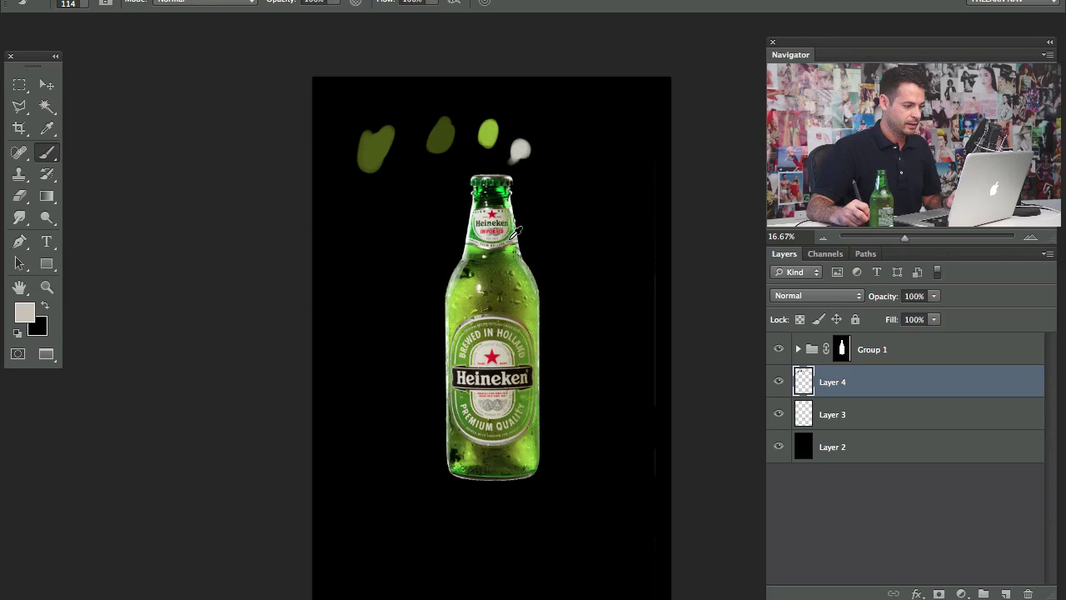
Extend the palette on Layer 4 with bright green, mid green and yellow-green swatches sampled from the bottle's neck, label and glass.
{"action": "left_click", "coordinate": [513, 235], "text": "alt"}
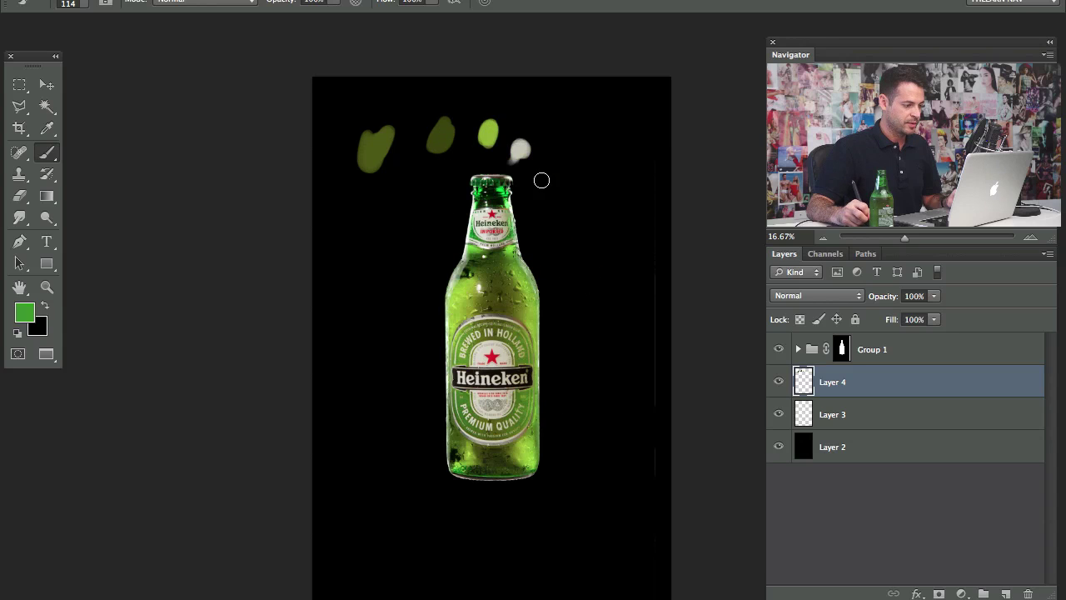
{"action": "left_click", "coordinate": [470, 354], "text": "alt"}
{"action": "left_click_drag", "start_coordinate": [419, 179], "coordinate": [421, 183]}
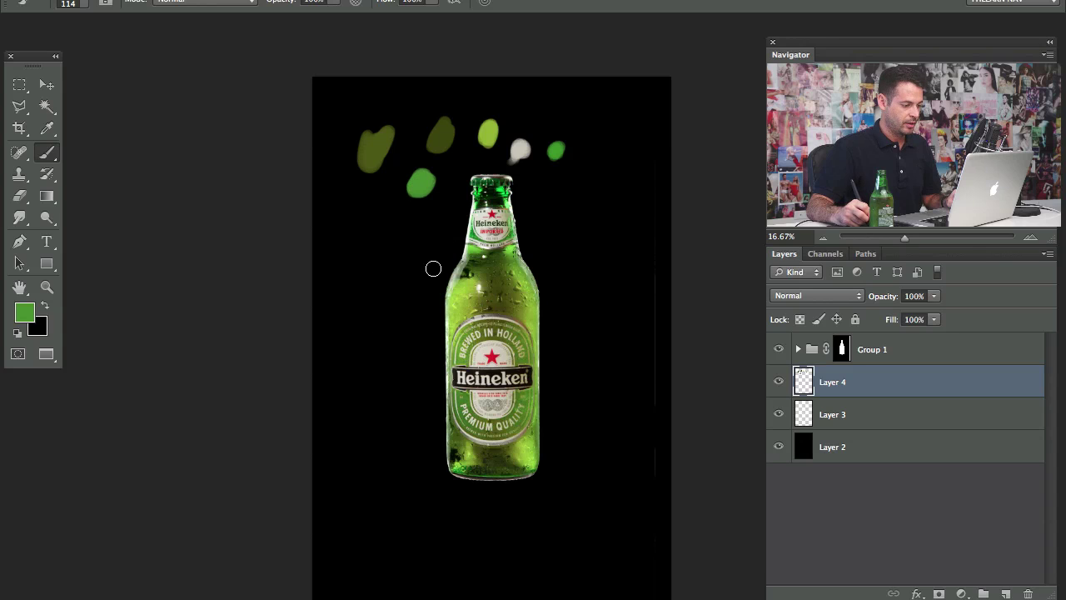
{"action": "left_click", "coordinate": [463, 291], "text": "alt"}
{"action": "left_click_drag", "start_coordinate": [424, 230], "coordinate": [426, 226]}
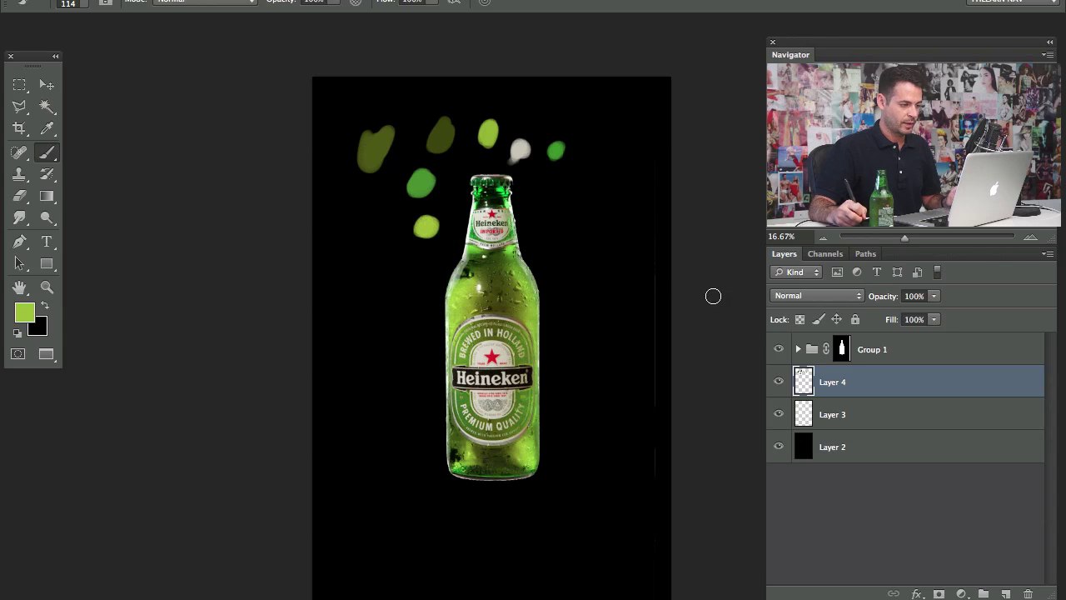
Hide Group 1 and toggle Layer 4's visibility to check the colour swatches, leaving them shown.
{"action": "left_click", "coordinate": [779, 384]}
{"action": "left_click", "coordinate": [778, 384]}
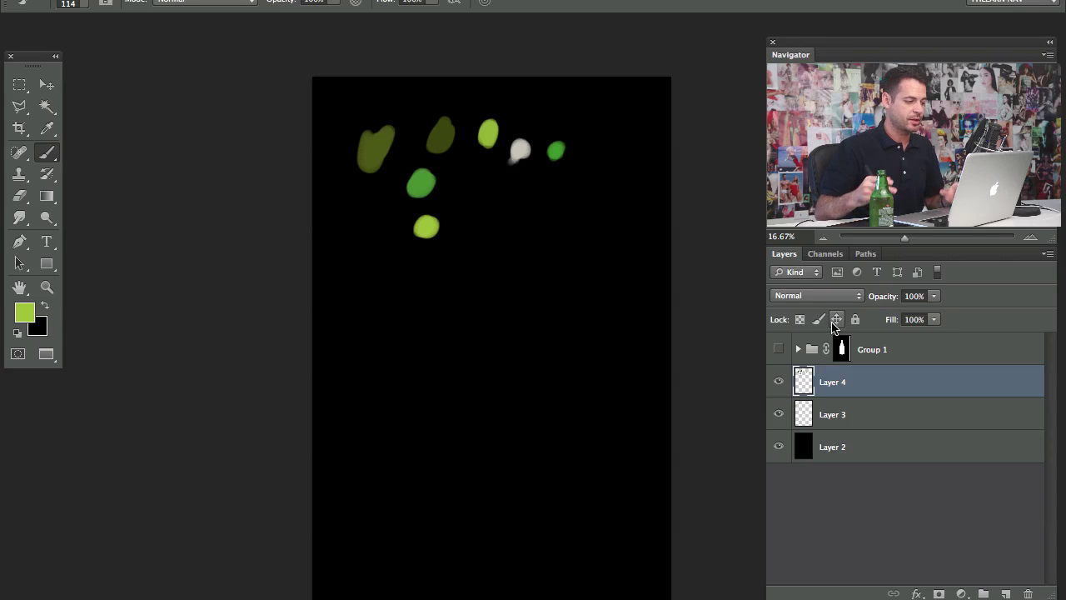
{"action": "left_click", "coordinate": [780, 383]}
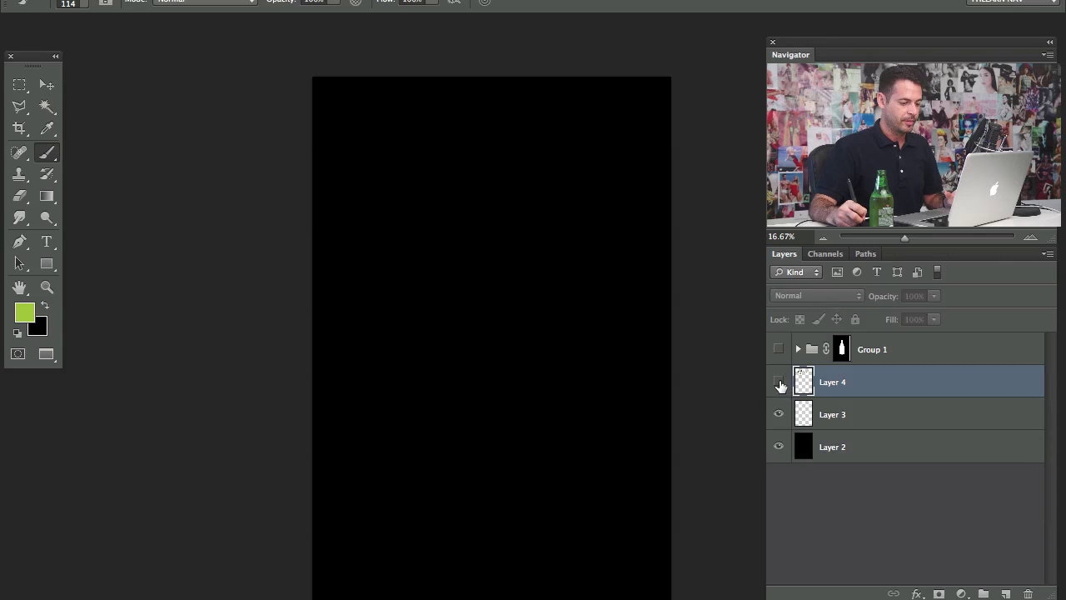
{"action": "left_click", "coordinate": [779, 384]}
{"action": "left_click", "coordinate": [780, 384]}
{"action": "left_click", "coordinate": [779, 384]}
On Layer 3, paint overlapping radiating strokes of dark olive, bright green and yellow-green in the middle of the canvas, sampling the swatches.
{"action": "left_click", "coordinate": [861, 426]}
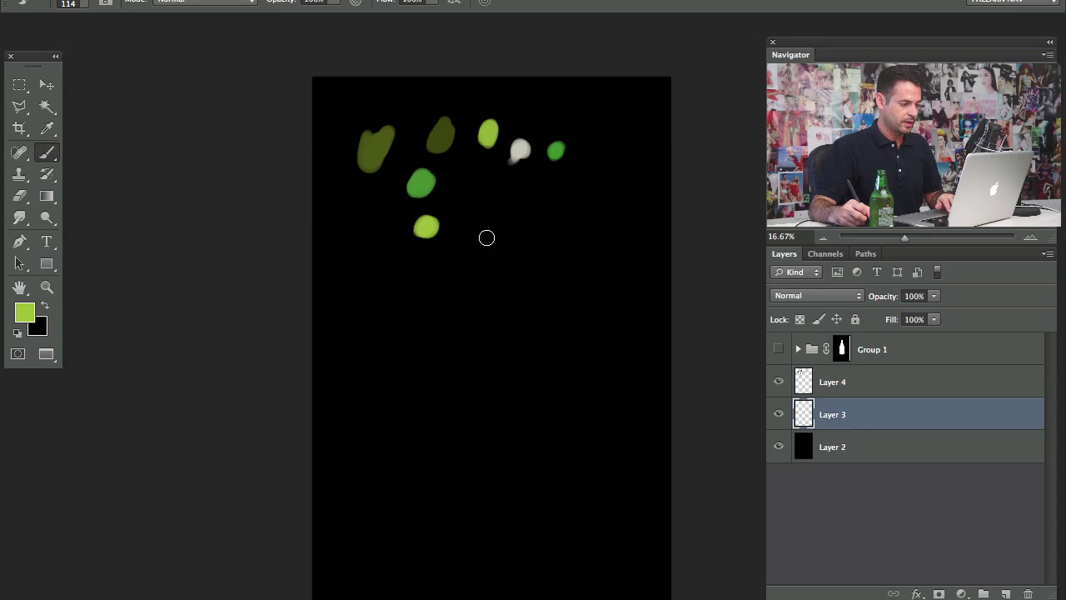
{"action": "left_click", "coordinate": [453, 135], "text": "alt"}
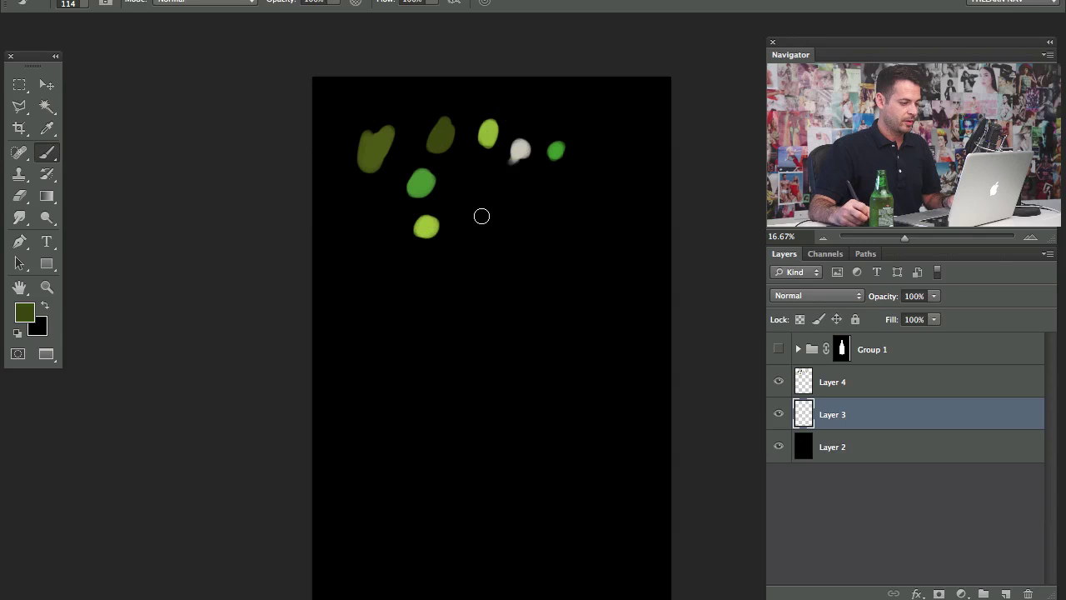
{"action": "mouse_move", "coordinate": [492, 365]}
{"action": "left_mouse_down"}
{"action": "mouse_move", "coordinate": [492, 303]}
{"action": "mouse_move", "coordinate": [475, 354]}
{"action": "mouse_move", "coordinate": [467, 329]}
{"action": "mouse_move", "coordinate": [442, 378]}
{"action": "mouse_move", "coordinate": [463, 414]}
{"action": "mouse_move", "coordinate": [488, 374]}
{"action": "mouse_move", "coordinate": [525, 360]}
{"action": "mouse_move", "coordinate": [549, 297]}
{"action": "mouse_move", "coordinate": [519, 345]}
{"action": "mouse_move", "coordinate": [525, 283]}
{"action": "mouse_move", "coordinate": [508, 352]}
{"action": "mouse_move", "coordinate": [538, 397]}
{"action": "mouse_move", "coordinate": [456, 380]}
{"action": "mouse_move", "coordinate": [436, 347]}
{"action": "mouse_move", "coordinate": [488, 428]}
{"action": "mouse_move", "coordinate": [490, 470]}
{"action": "left_mouse_up"}
{"action": "left_click", "coordinate": [558, 148], "text": "alt"}
{"action": "left_click", "coordinate": [433, 218], "text": "alt"}
{"action": "mouse_move", "coordinate": [487, 365]}
{"action": "left_mouse_down"}
{"action": "mouse_move", "coordinate": [502, 322]}
{"action": "mouse_move", "coordinate": [500, 361]}
{"action": "mouse_move", "coordinate": [564, 334]}
{"action": "mouse_move", "coordinate": [507, 369]}
{"action": "mouse_move", "coordinate": [506, 430]}
{"action": "mouse_move", "coordinate": [502, 377]}
{"action": "mouse_move", "coordinate": [474, 339]}
{"action": "mouse_move", "coordinate": [501, 348]}
{"action": "mouse_move", "coordinate": [459, 340]}
{"action": "mouse_move", "coordinate": [435, 393]}
{"action": "mouse_move", "coordinate": [453, 406]}
{"action": "mouse_move", "coordinate": [427, 463]}
{"action": "left_mouse_up"}
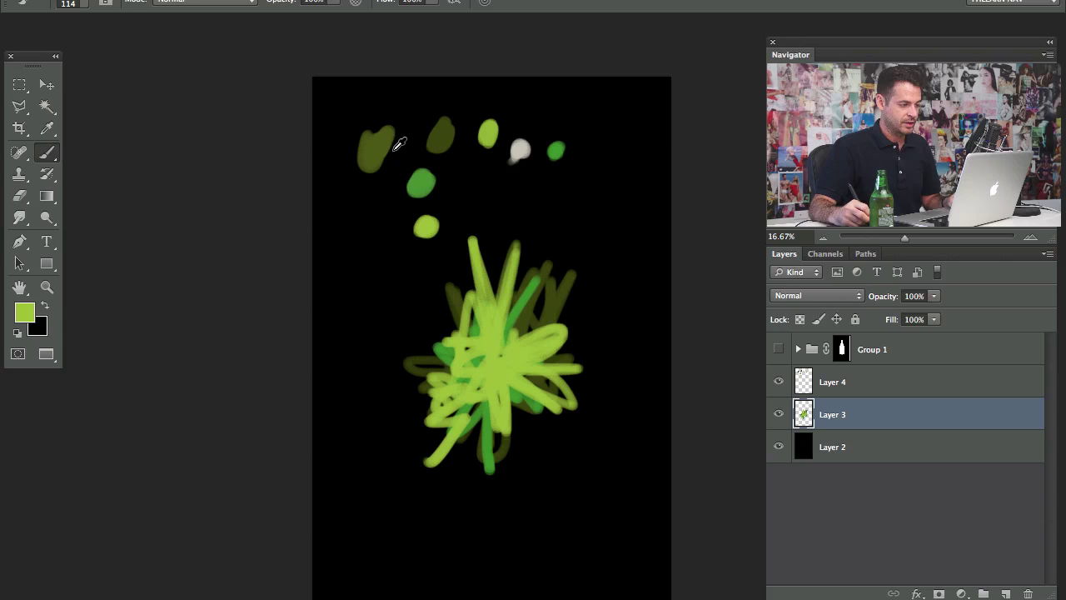
Sample the olive swatch and scatter short strokes of it around the central green burst on Layer 3.
{"action": "left_click", "coordinate": [391, 150], "text": "alt"}
{"action": "left_click", "coordinate": [372, 146], "text": "alt"}
{"action": "left_click_drag", "start_coordinate": [408, 298], "coordinate": [415, 271]}
{"action": "left_click_drag", "start_coordinate": [405, 252], "coordinate": [377, 259]}
{"action": "mouse_move", "coordinate": [380, 295]}
{"action": "left_mouse_down"}
{"action": "mouse_move", "coordinate": [392, 435]}
{"action": "mouse_move", "coordinate": [516, 495]}
{"action": "mouse_move", "coordinate": [585, 447]}
{"action": "mouse_move", "coordinate": [595, 309]}
{"action": "mouse_move", "coordinate": [554, 235]}
{"action": "left_mouse_up"}
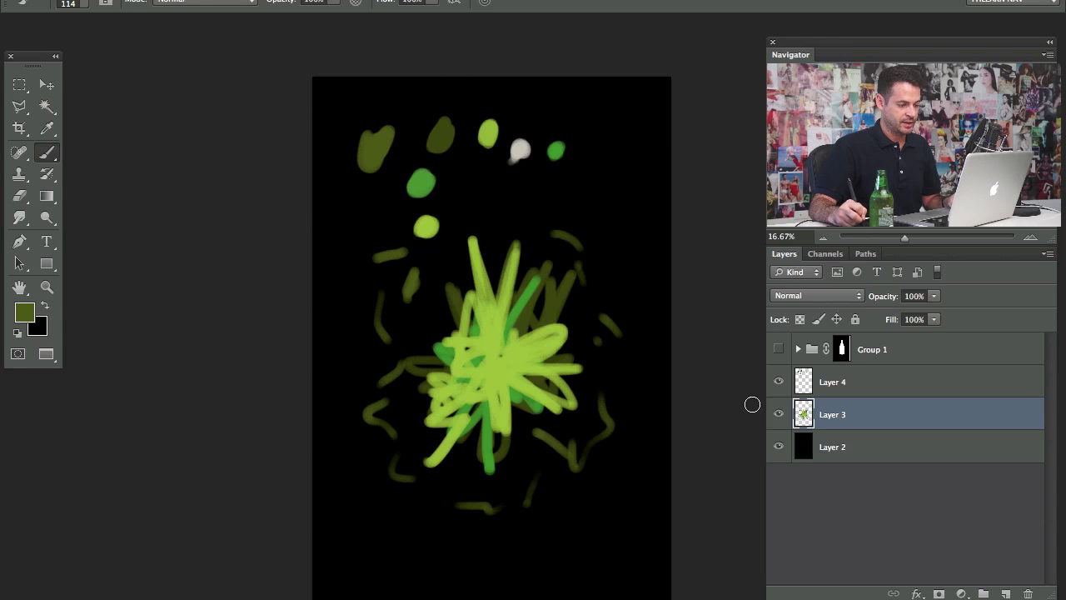
Paint more loose olive strokes above the burst on Layer 3 and hide the swatches on Layer 4.
{"action": "left_click", "coordinate": [780, 384]}
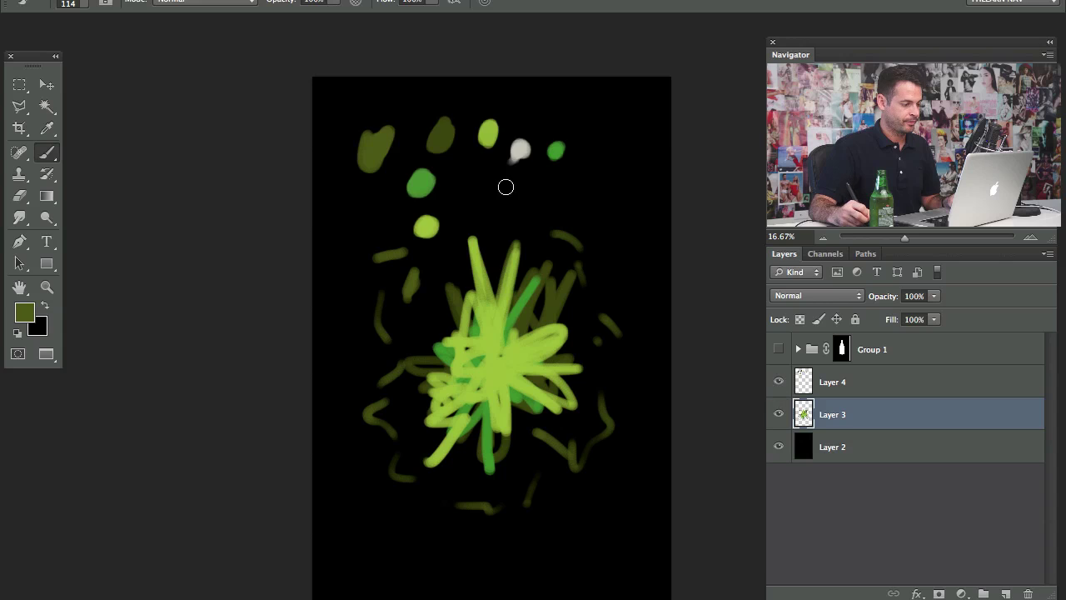
{"action": "mouse_move", "coordinate": [505, 185]}
{"action": "left_mouse_down"}
{"action": "mouse_move", "coordinate": [478, 208]}
{"action": "mouse_move", "coordinate": [542, 231]}
{"action": "left_mouse_up"}
{"action": "left_click", "coordinate": [779, 382]}
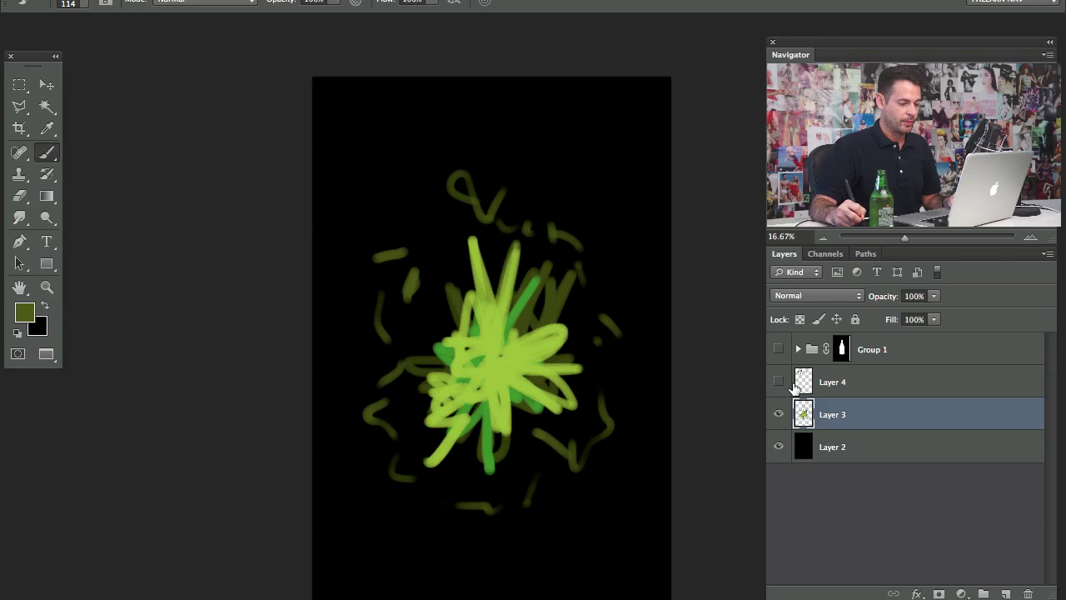
Apply a Radial Blur to Layer 3 with the Zoom method, Good quality and an amount of about 67.
{"action": "left_click_drag", "start_coordinate": [604, 387], "coordinate": [571, 355]}
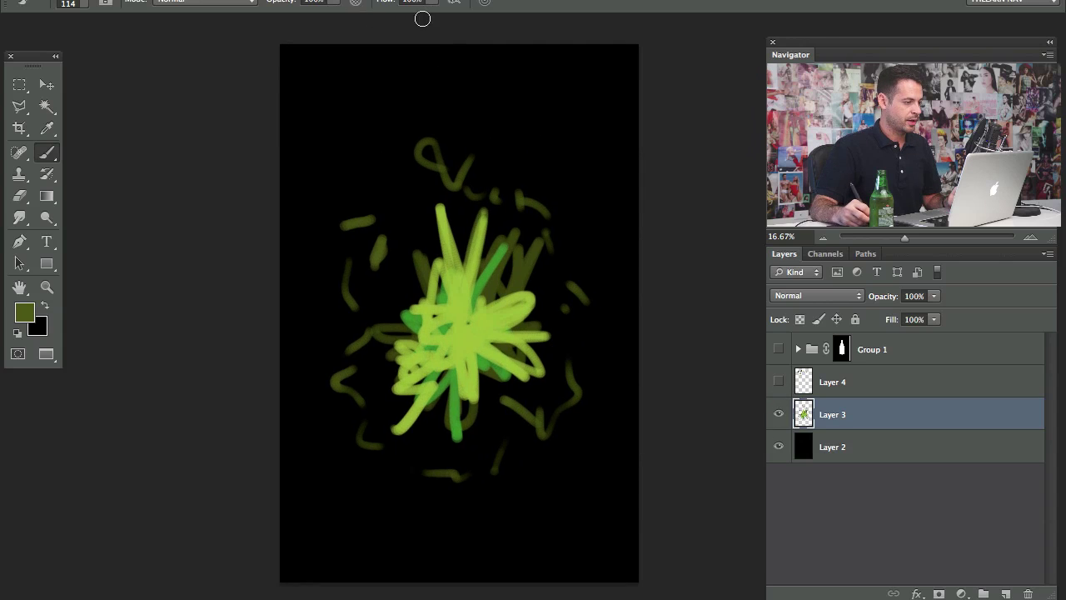
{"action": "left_click", "coordinate": [395, 1]}
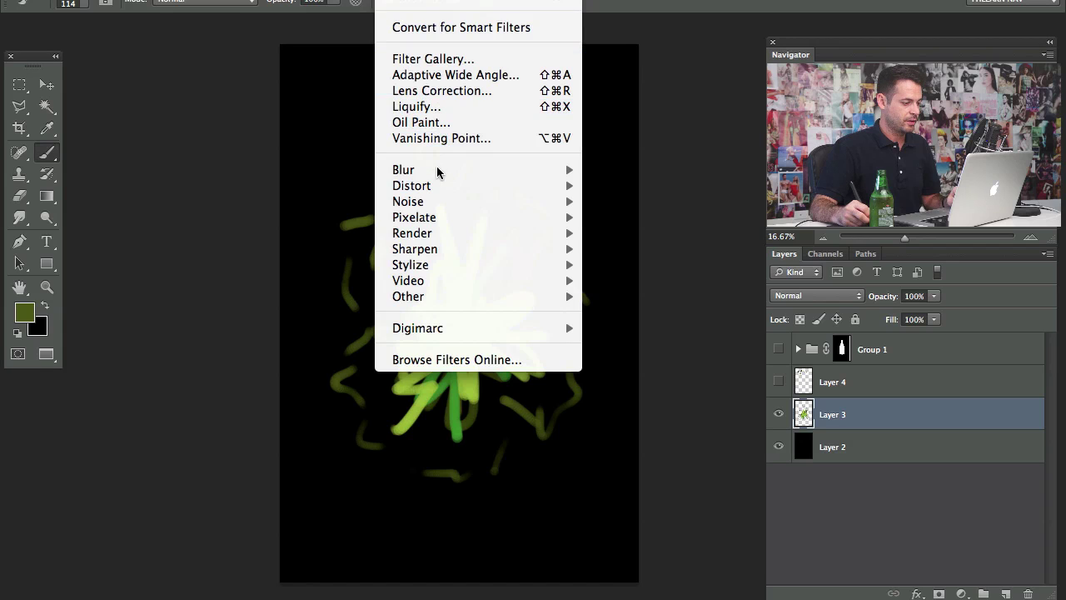
{"action": "mouse_move", "coordinate": [436, 192]}
{"action": "mouse_move", "coordinate": [449, 172]}
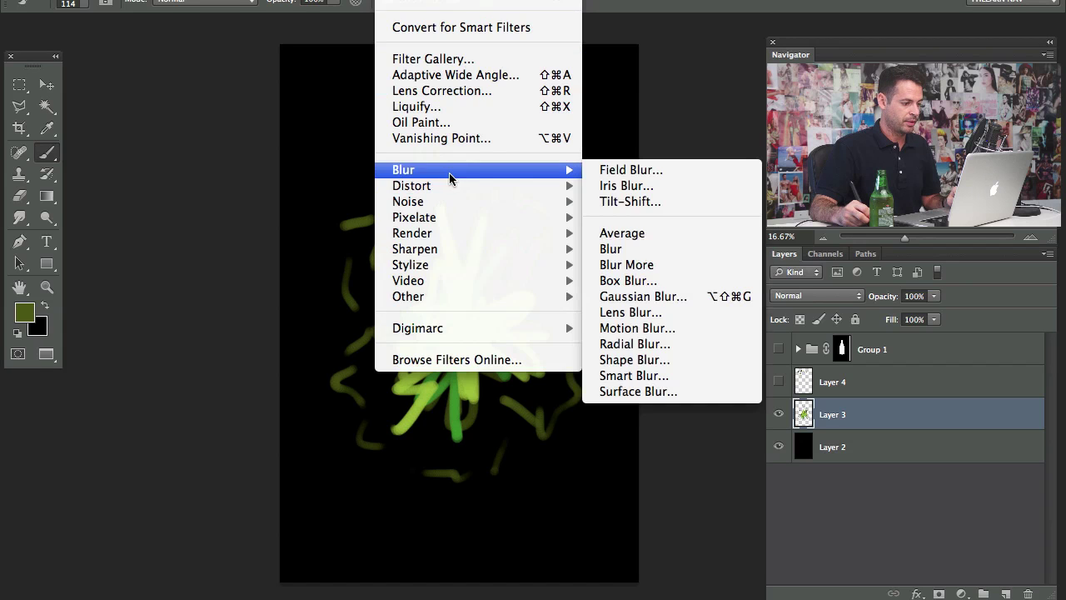
{"action": "left_click", "coordinate": [635, 343]}
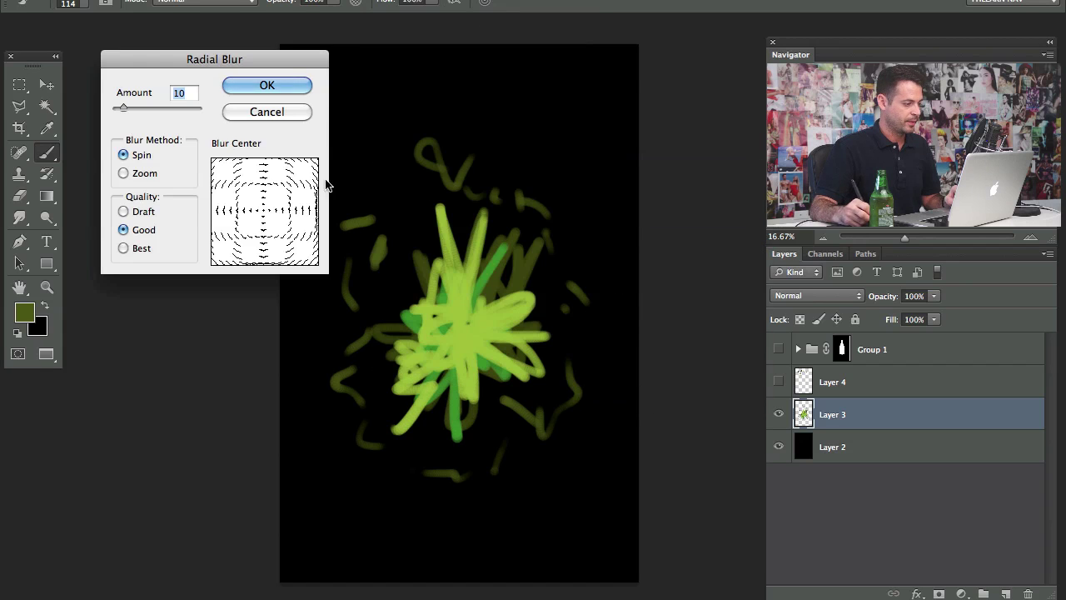
{"action": "left_click", "coordinate": [137, 174]}
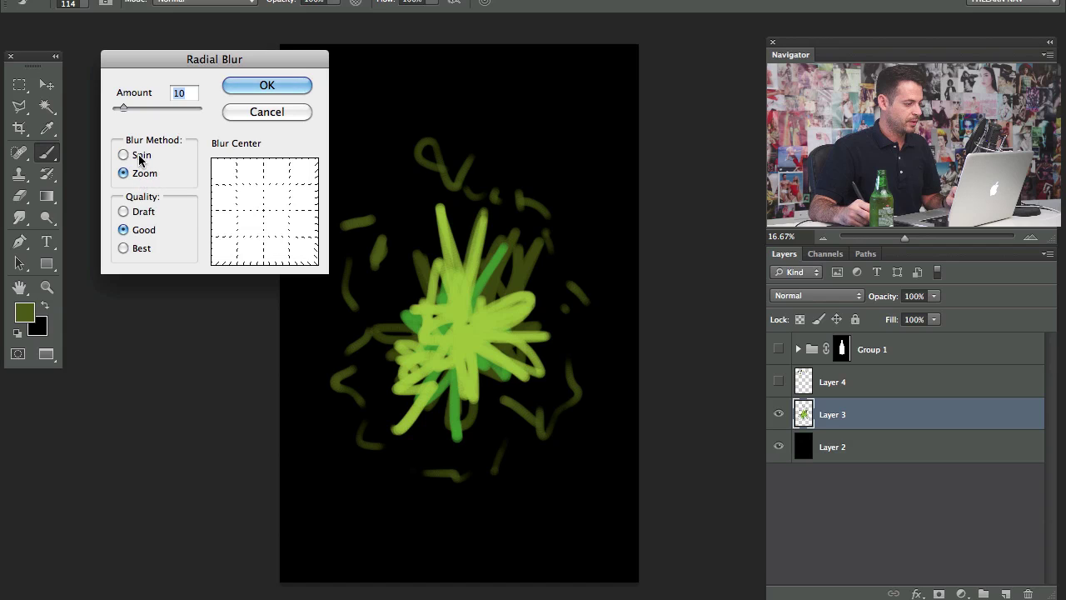
{"action": "left_click_drag", "start_coordinate": [138, 111], "coordinate": [169, 130]}
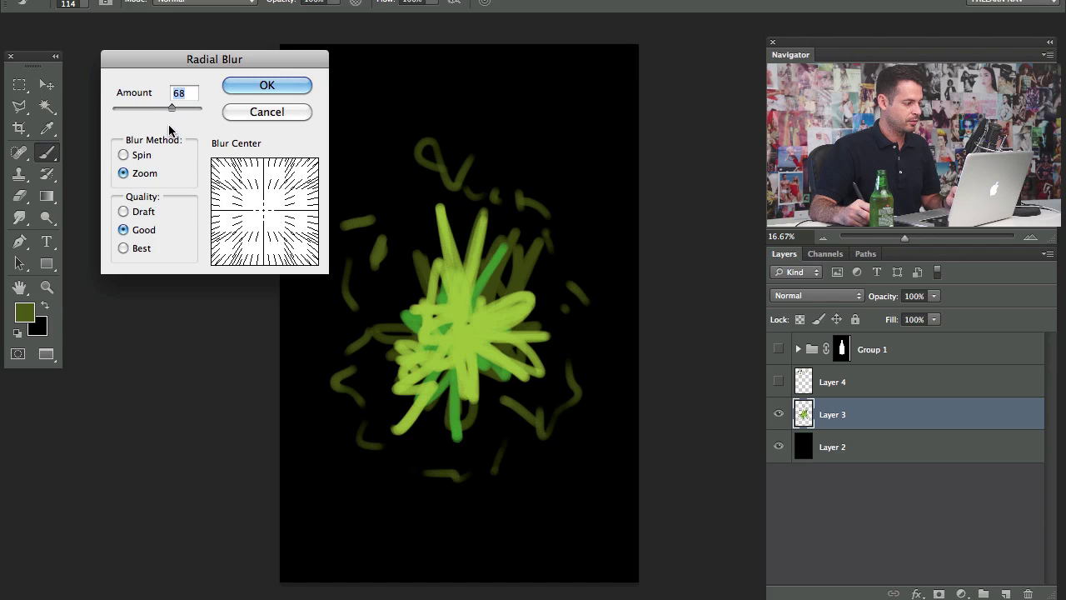
{"action": "left_click", "coordinate": [279, 88]}
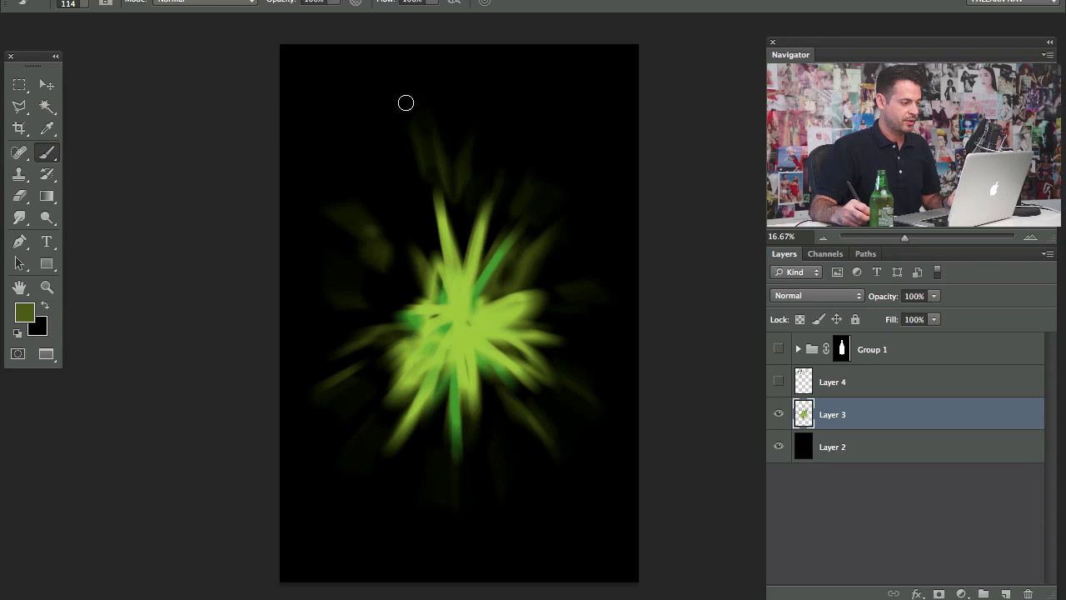
Apply a second Zoom Radial Blur to Layer 3 with a higher amount to stretch the rays further outward.
{"action": "left_click", "coordinate": [399, 0]}
{"action": "mouse_move", "coordinate": [491, 170]}
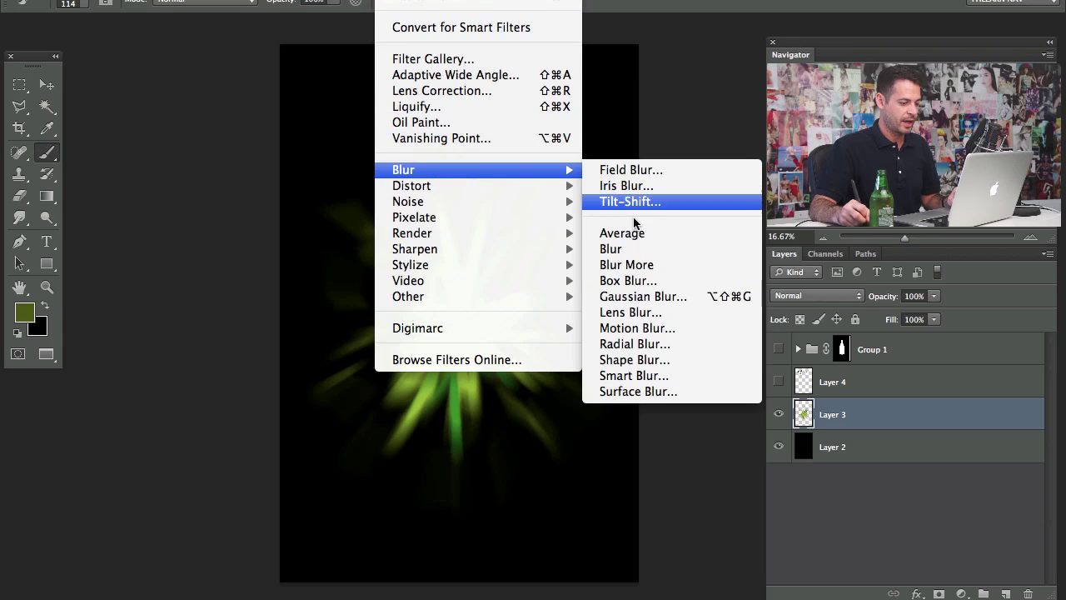
{"action": "left_click", "coordinate": [650, 344]}
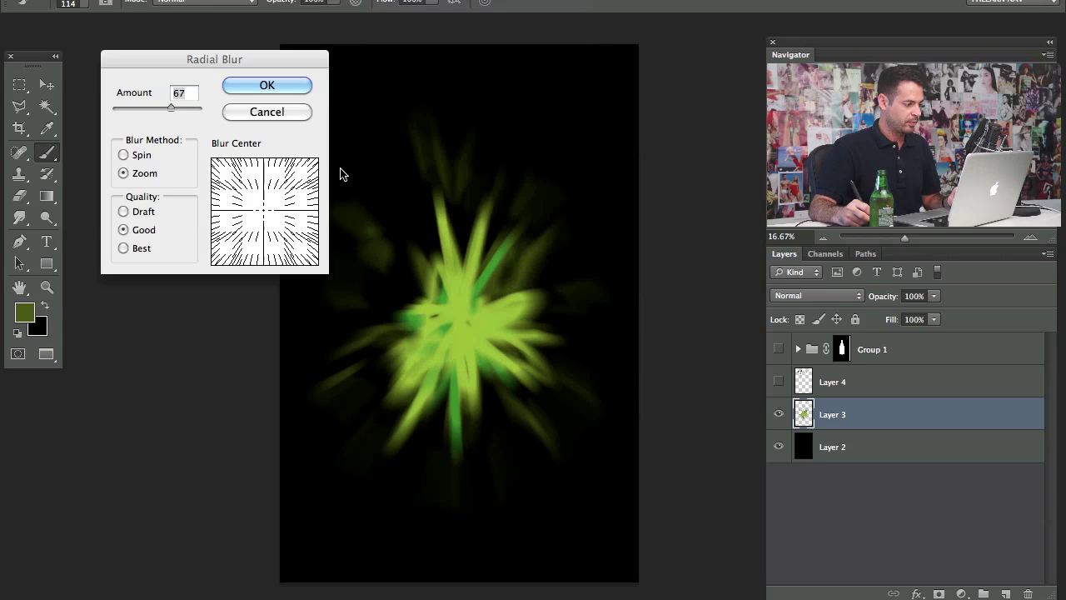
{"action": "left_click_drag", "start_coordinate": [170, 109], "coordinate": [185, 114]}
{"action": "left_click", "coordinate": [266, 85]}
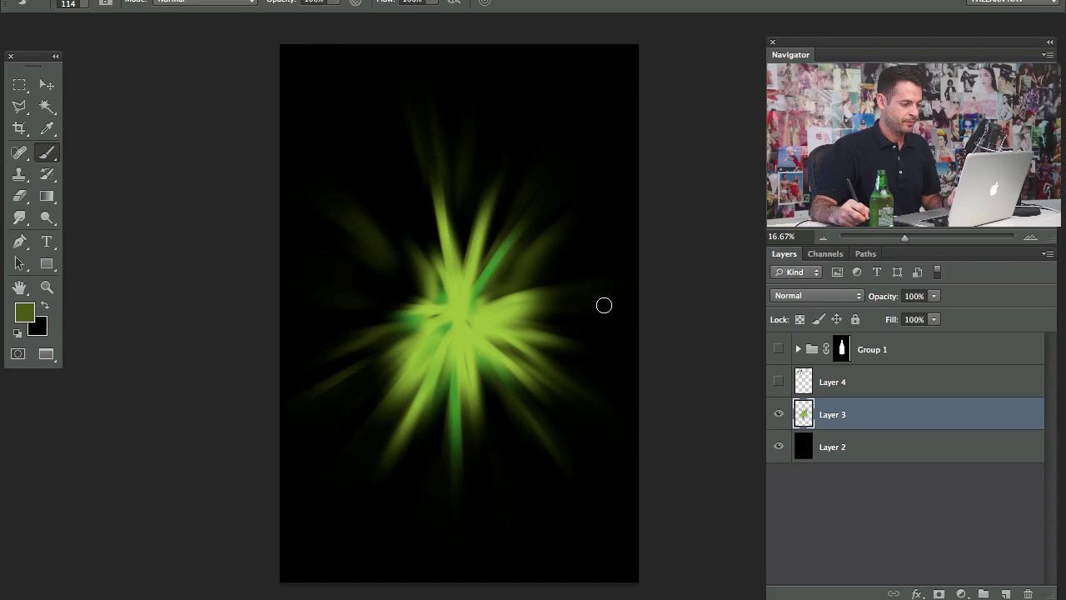
Show the swatches on Layer 4, then paint dark olive strokes above the burst and green strokes across its centre on Layer 3.
{"action": "left_click", "coordinate": [779, 381]}
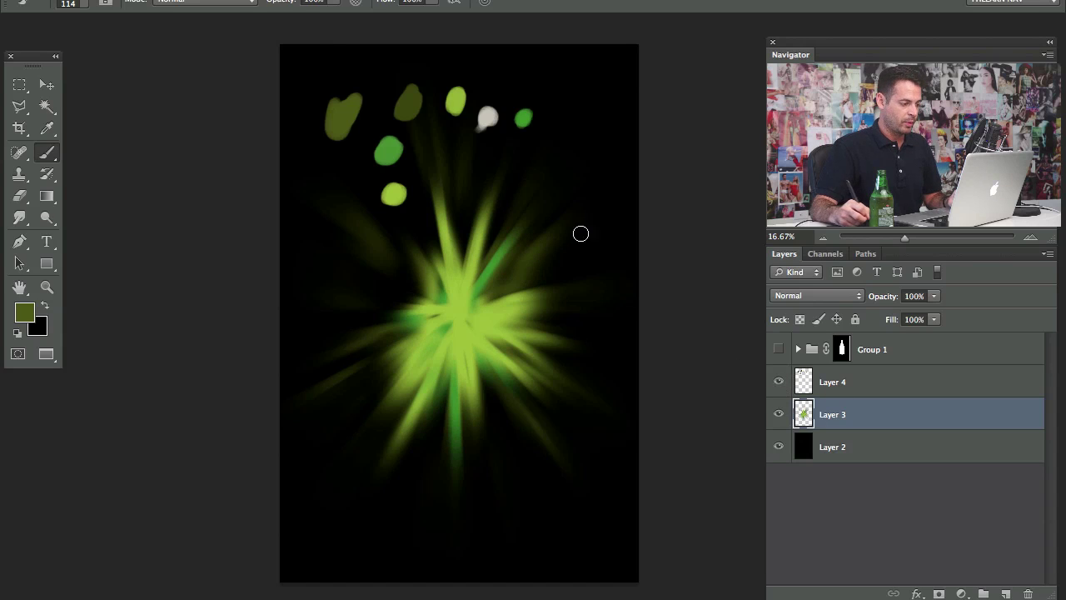
{"action": "left_click", "coordinate": [407, 154], "text": "alt"}
{"action": "mouse_move", "coordinate": [394, 249]}
{"action": "left_mouse_down"}
{"action": "mouse_move", "coordinate": [379, 276]}
{"action": "mouse_move", "coordinate": [397, 292]}
{"action": "mouse_move", "coordinate": [428, 219]}
{"action": "mouse_move", "coordinate": [416, 280]}
{"action": "left_mouse_up"}
{"action": "left_click_drag", "start_coordinate": [476, 213], "coordinate": [504, 245]}
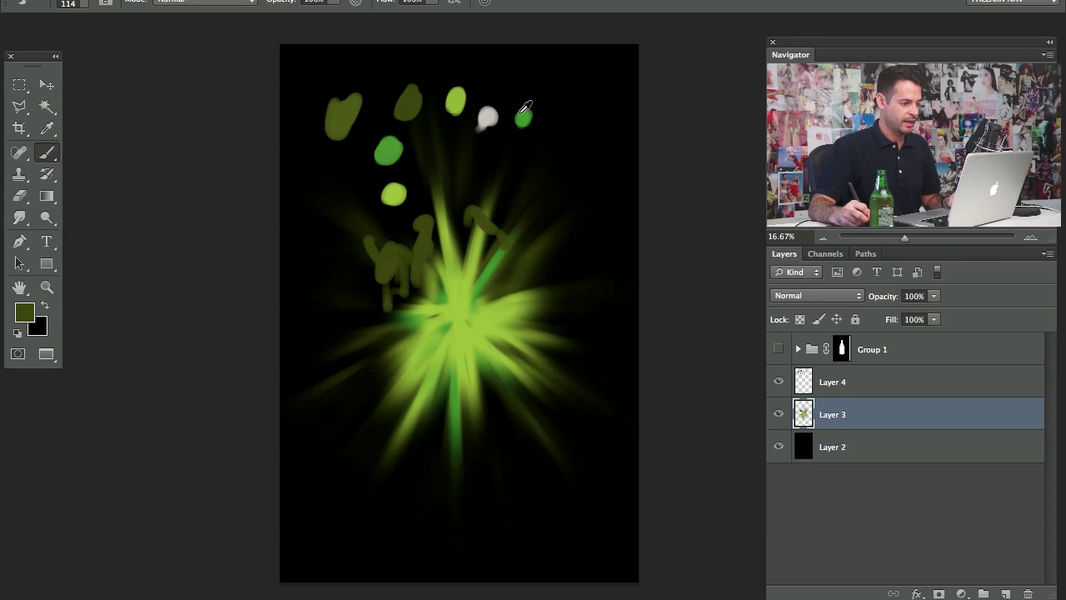
{"action": "left_click", "coordinate": [523, 117], "text": "alt"}
{"action": "mouse_move", "coordinate": [442, 343]}
{"action": "left_mouse_down"}
{"action": "mouse_move", "coordinate": [464, 298]}
{"action": "mouse_move", "coordinate": [424, 294]}
{"action": "mouse_move", "coordinate": [481, 354]}
{"action": "mouse_move", "coordinate": [557, 320]}
{"action": "mouse_move", "coordinate": [531, 250]}
{"action": "left_mouse_up"}
Sample the off-white swatch and paint short highlight strokes around the centre of the burst on Layer 3.
{"action": "left_click", "coordinate": [490, 118], "text": "alt"}
{"action": "left_click_drag", "start_coordinate": [462, 306], "coordinate": [467, 284]}
{"action": "left_click_drag", "start_coordinate": [501, 254], "coordinate": [475, 307]}
{"action": "left_click_drag", "start_coordinate": [493, 318], "coordinate": [507, 331]}
{"action": "left_click_drag", "start_coordinate": [516, 365], "coordinate": [505, 405]}
{"action": "left_click_drag", "start_coordinate": [468, 358], "coordinate": [419, 388]}
Reduce the brush size to 80 and add thin off-white strokes along the left side of the burst.
{"action": "key", "text": "bracketleft"}
{"action": "key", "text": "bracketleft"}
{"action": "key", "text": "bracketleft"}
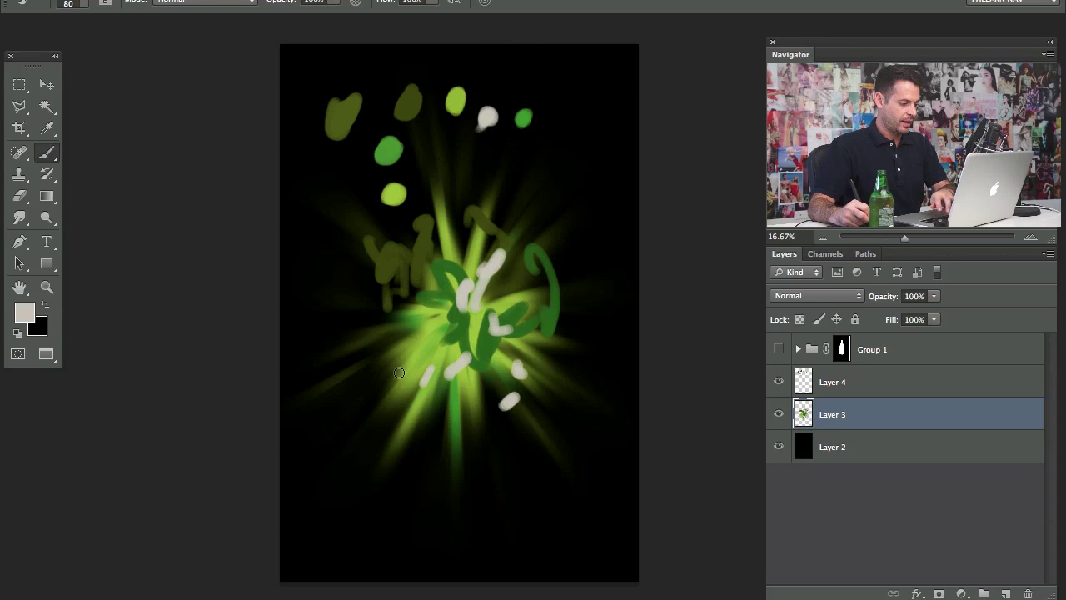
{"action": "left_click_drag", "start_coordinate": [384, 318], "coordinate": [372, 330]}
{"action": "left_click_drag", "start_coordinate": [393, 350], "coordinate": [374, 374]}
{"action": "left_click_drag", "start_coordinate": [356, 280], "coordinate": [375, 317]}
{"action": "left_click_drag", "start_coordinate": [355, 267], "coordinate": [367, 269]}
{"action": "left_click_drag", "start_coordinate": [377, 227], "coordinate": [386, 257]}
{"action": "left_click_drag", "start_coordinate": [411, 295], "coordinate": [402, 331]}
{"action": "left_click_drag", "start_coordinate": [443, 364], "coordinate": [428, 385]}
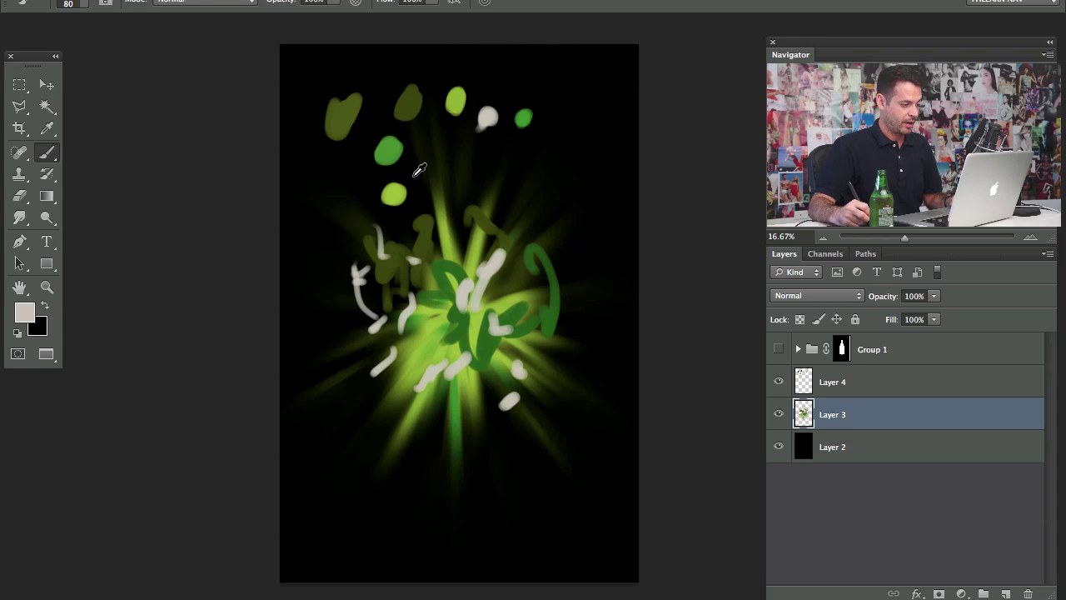
Sample the medium green swatch and paint curved strokes above and around the centre of the burst.
{"action": "left_click", "coordinate": [390, 154], "text": "alt"}
{"action": "left_click_drag", "start_coordinate": [424, 330], "coordinate": [417, 288]}
{"action": "mouse_move", "coordinate": [412, 265]}
{"action": "left_mouse_down"}
{"action": "mouse_move", "coordinate": [418, 237]}
{"action": "mouse_move", "coordinate": [451, 236]}
{"action": "left_mouse_up"}
{"action": "left_click_drag", "start_coordinate": [452, 217], "coordinate": [515, 274]}
{"action": "left_click_drag", "start_coordinate": [479, 338], "coordinate": [408, 367]}
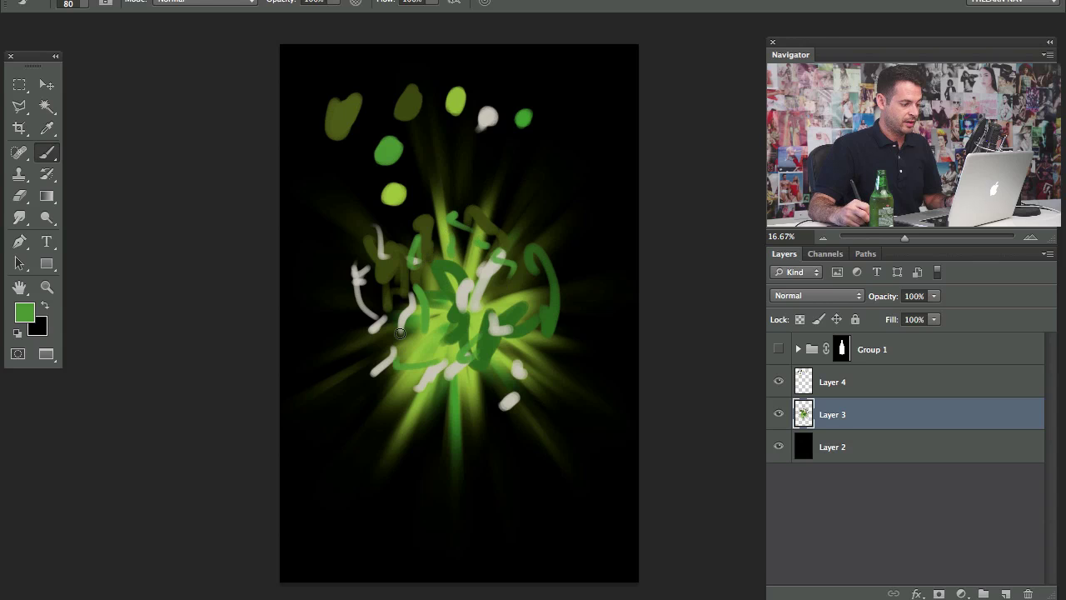
Add more green strokes left of and below the centre, then reapply the Radial Blur to Layer 3 twice.
{"action": "left_click_drag", "start_coordinate": [404, 329], "coordinate": [387, 367]}
{"action": "left_click_drag", "start_coordinate": [428, 375], "coordinate": [408, 417]}
{"action": "mouse_move", "coordinate": [371, 329]}
{"action": "left_mouse_down"}
{"action": "mouse_move", "coordinate": [354, 371]}
{"action": "mouse_move", "coordinate": [367, 379]}
{"action": "left_mouse_up"}
{"action": "left_click_drag", "start_coordinate": [438, 340], "coordinate": [425, 375]}
{"action": "left_click_drag", "start_coordinate": [452, 429], "coordinate": [436, 441]}
{"action": "left_click_drag", "start_coordinate": [430, 448], "coordinate": [425, 463]}
{"action": "left_click_drag", "start_coordinate": [491, 454], "coordinate": [497, 474]}
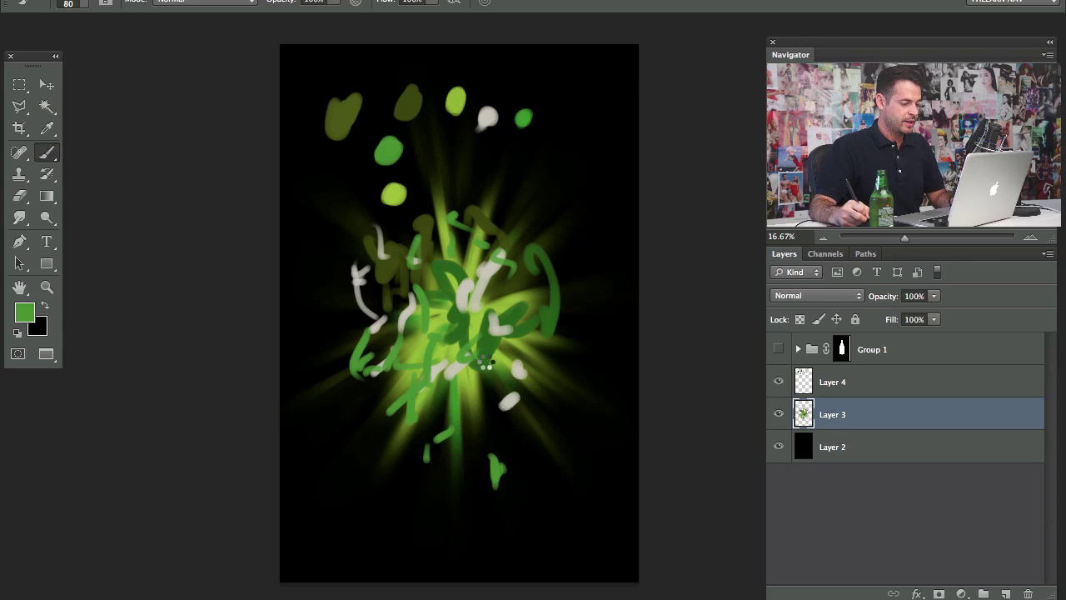
{"action": "key", "text": "ctrl+f"}
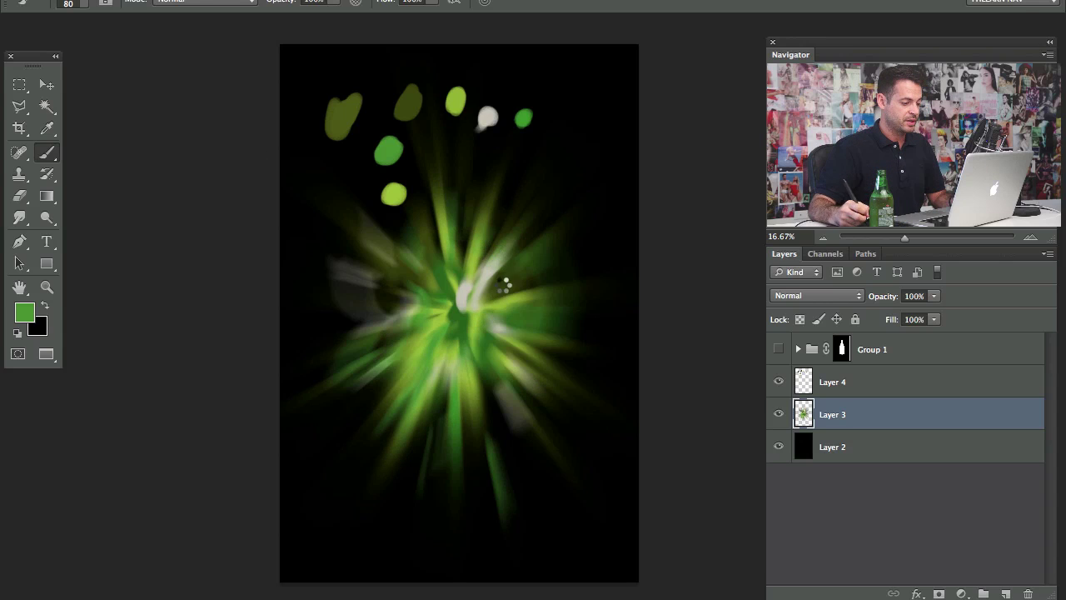
{"action": "key", "text": "ctrl+f"}
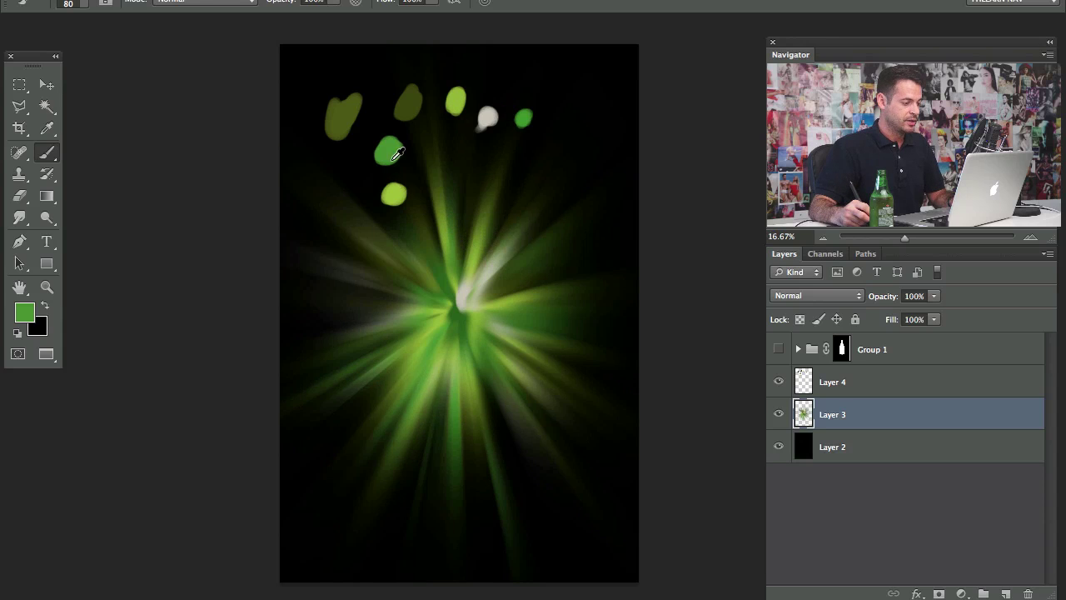
Paint yellow-green strokes over the centre and dark olive strokes around it on Layer 3, and blend them with the Radial Blur.
{"action": "left_click", "coordinate": [396, 194], "text": "alt"}
{"action": "mouse_move", "coordinate": [440, 297]}
{"action": "left_mouse_down"}
{"action": "mouse_move", "coordinate": [466, 292]}
{"action": "mouse_move", "coordinate": [491, 246]}
{"action": "mouse_move", "coordinate": [499, 298]}
{"action": "mouse_move", "coordinate": [423, 332]}
{"action": "mouse_move", "coordinate": [432, 345]}
{"action": "left_mouse_up"}
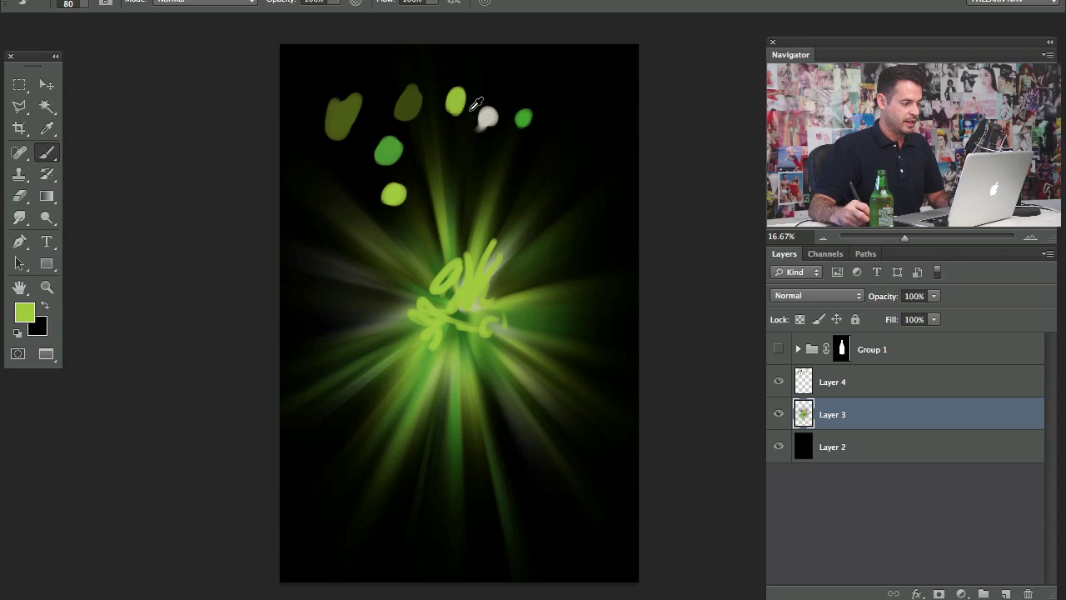
{"action": "left_click", "coordinate": [410, 109], "text": "alt"}
{"action": "left_click_drag", "start_coordinate": [375, 282], "coordinate": [357, 301]}
{"action": "left_click_drag", "start_coordinate": [342, 296], "coordinate": [370, 318]}
{"action": "mouse_move", "coordinate": [349, 202]}
{"action": "left_mouse_down"}
{"action": "mouse_move", "coordinate": [369, 235]}
{"action": "mouse_move", "coordinate": [389, 221]}
{"action": "left_mouse_up"}
{"action": "mouse_move", "coordinate": [418, 207]}
{"action": "left_mouse_down"}
{"action": "mouse_move", "coordinate": [437, 235]}
{"action": "mouse_move", "coordinate": [466, 183]}
{"action": "left_mouse_up"}
{"action": "left_click_drag", "start_coordinate": [485, 177], "coordinate": [503, 206]}
{"action": "left_click_drag", "start_coordinate": [501, 242], "coordinate": [540, 266]}
{"action": "mouse_move", "coordinate": [420, 378]}
{"action": "left_mouse_down"}
{"action": "mouse_move", "coordinate": [485, 446]}
{"action": "mouse_move", "coordinate": [520, 399]}
{"action": "mouse_move", "coordinate": [504, 343]}
{"action": "mouse_move", "coordinate": [519, 368]}
{"action": "mouse_move", "coordinate": [448, 254]}
{"action": "left_mouse_up"}
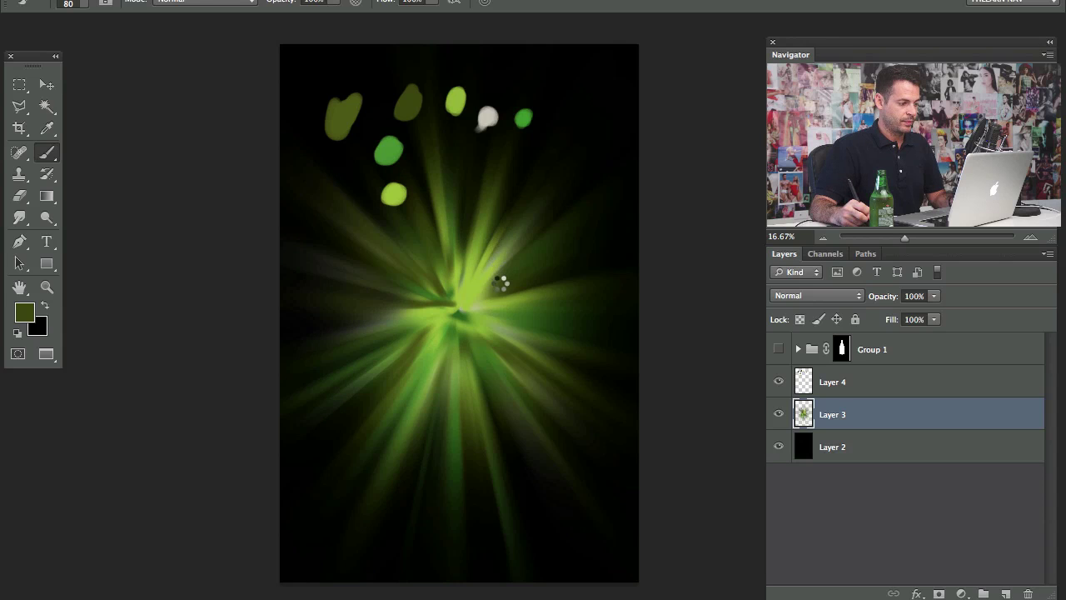
Sample the yellow-green swatch, scatter strokes above and across the centre of the burst, and blend them with the Radial Blur.
{"action": "left_click", "coordinate": [457, 103], "text": "alt"}
{"action": "mouse_move", "coordinate": [415, 310]}
{"action": "left_mouse_down"}
{"action": "mouse_move", "coordinate": [396, 265]}
{"action": "mouse_move", "coordinate": [414, 295]}
{"action": "left_mouse_up"}
{"action": "left_click_drag", "start_coordinate": [401, 261], "coordinate": [380, 256]}
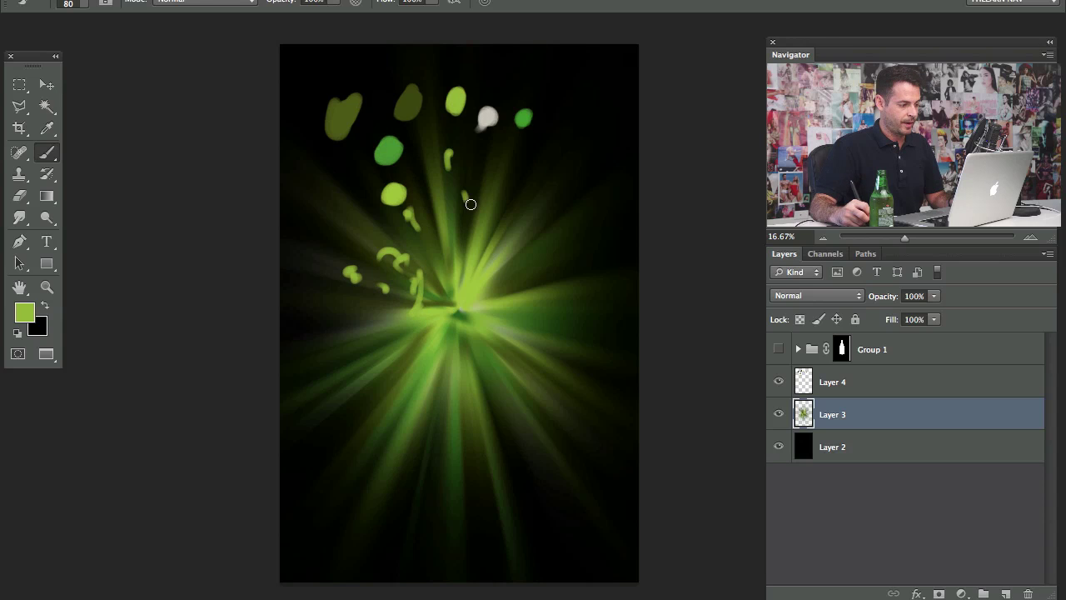
{"action": "mouse_move", "coordinate": [512, 262]}
{"action": "left_mouse_down"}
{"action": "mouse_move", "coordinate": [542, 285]}
{"action": "mouse_move", "coordinate": [534, 333]}
{"action": "mouse_move", "coordinate": [556, 356]}
{"action": "mouse_move", "coordinate": [518, 378]}
{"action": "mouse_move", "coordinate": [522, 398]}
{"action": "mouse_move", "coordinate": [481, 407]}
{"action": "mouse_move", "coordinate": [481, 394]}
{"action": "mouse_move", "coordinate": [464, 413]}
{"action": "mouse_move", "coordinate": [390, 404]}
{"action": "mouse_move", "coordinate": [376, 385]}
{"action": "mouse_move", "coordinate": [340, 377]}
{"action": "mouse_move", "coordinate": [436, 329]}
{"action": "mouse_move", "coordinate": [434, 274]}
{"action": "mouse_move", "coordinate": [438, 341]}
{"action": "mouse_move", "coordinate": [495, 344]}
{"action": "mouse_move", "coordinate": [493, 321]}
{"action": "mouse_move", "coordinate": [454, 296]}
{"action": "mouse_move", "coordinate": [472, 288]}
{"action": "mouse_move", "coordinate": [463, 324]}
{"action": "mouse_move", "coordinate": [435, 303]}
{"action": "mouse_move", "coordinate": [442, 327]}
{"action": "mouse_move", "coordinate": [473, 318]}
{"action": "mouse_move", "coordinate": [463, 348]}
{"action": "left_mouse_up"}
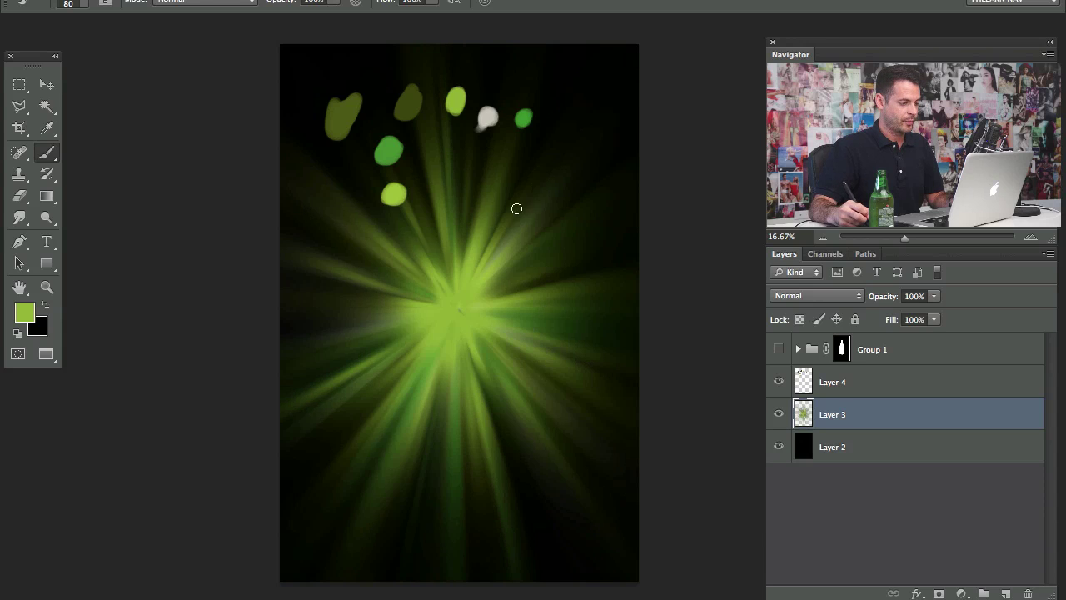
Hide Layer 4 and show Group 1, toggling the bottle to compare the glow with and without it.
{"action": "left_click", "coordinate": [781, 381]}
{"action": "left_click", "coordinate": [778, 349]}
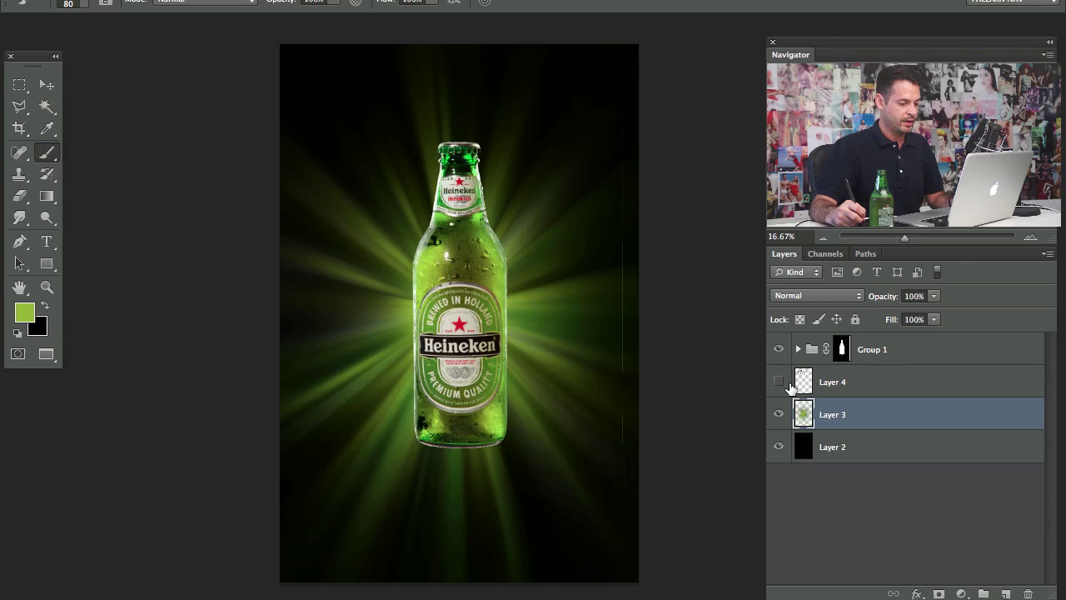
{"action": "left_click", "coordinate": [778, 381]}
{"action": "left_click", "coordinate": [778, 381]}
{"action": "left_click", "coordinate": [779, 348]}
{"action": "left_click", "coordinate": [778, 349]}
{"action": "left_click", "coordinate": [779, 349]}
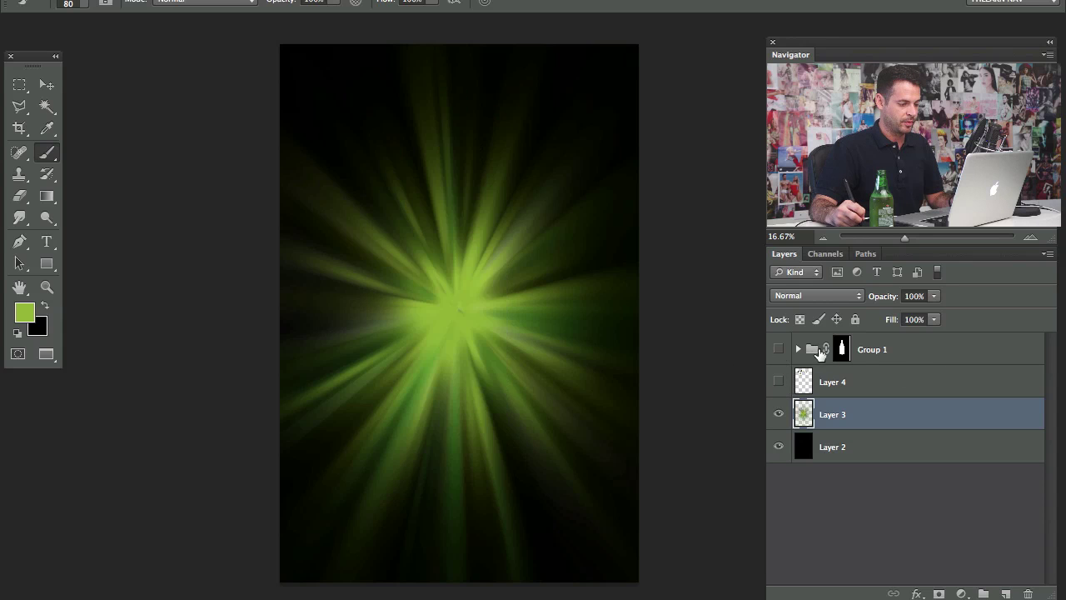
{"action": "left_click", "coordinate": [778, 349]}
Inspect the thin vertical line near the canvas's right edge by toggling Group 1's visibility, leaving the group shown.
{"action": "key", "text": "ctrl+plus"}
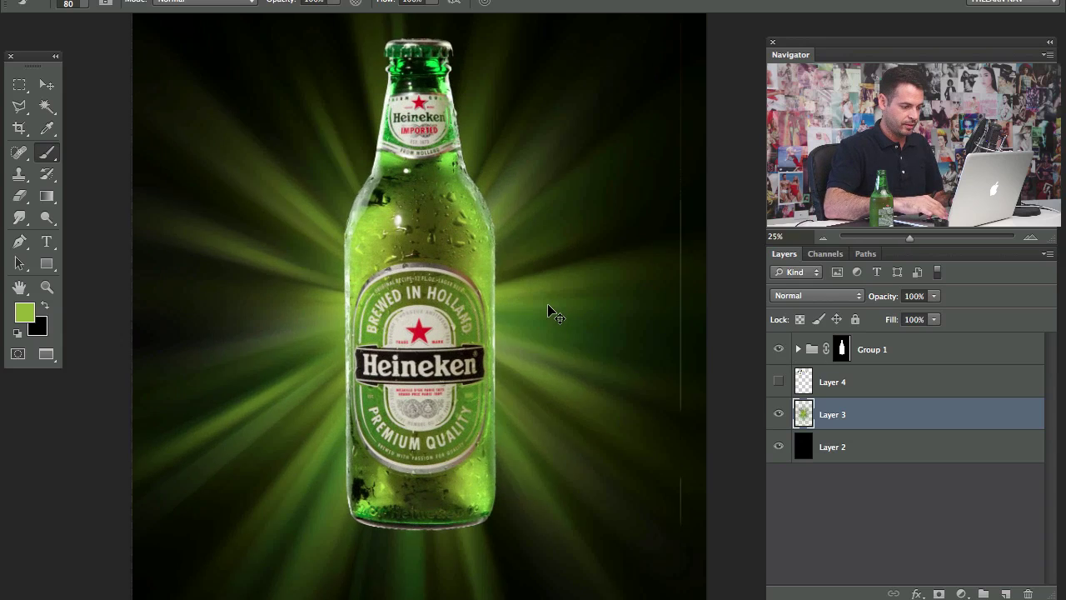
{"action": "scroll", "coordinate": [549, 342], "scroll_direction": "right", "scroll_amount": 5}
{"action": "scroll", "coordinate": [550, 341], "scroll_direction": "down", "scroll_amount": 2}
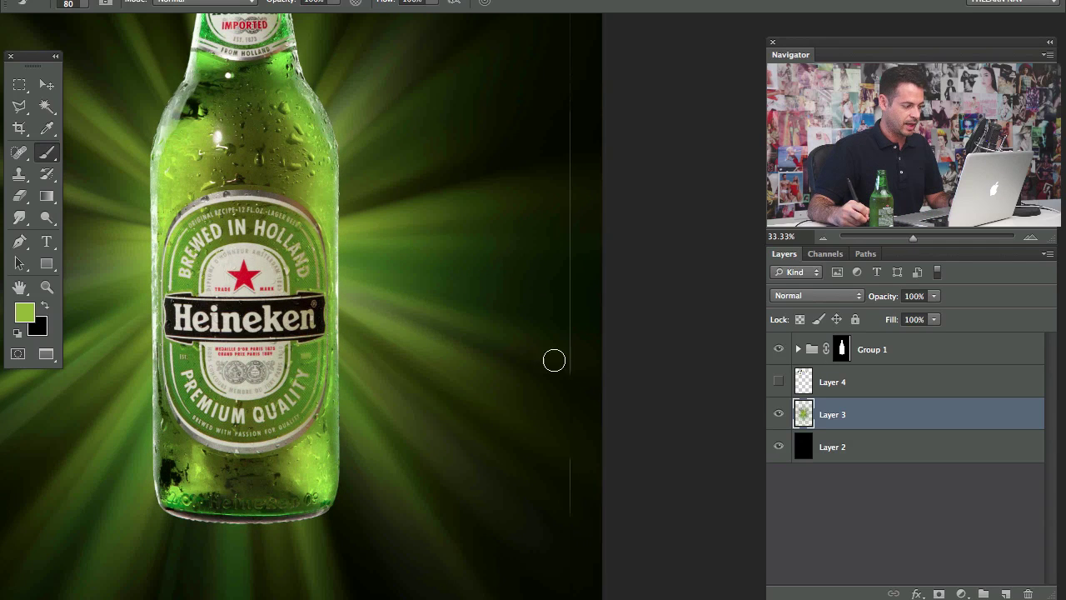
{"action": "left_click", "coordinate": [778, 351]}
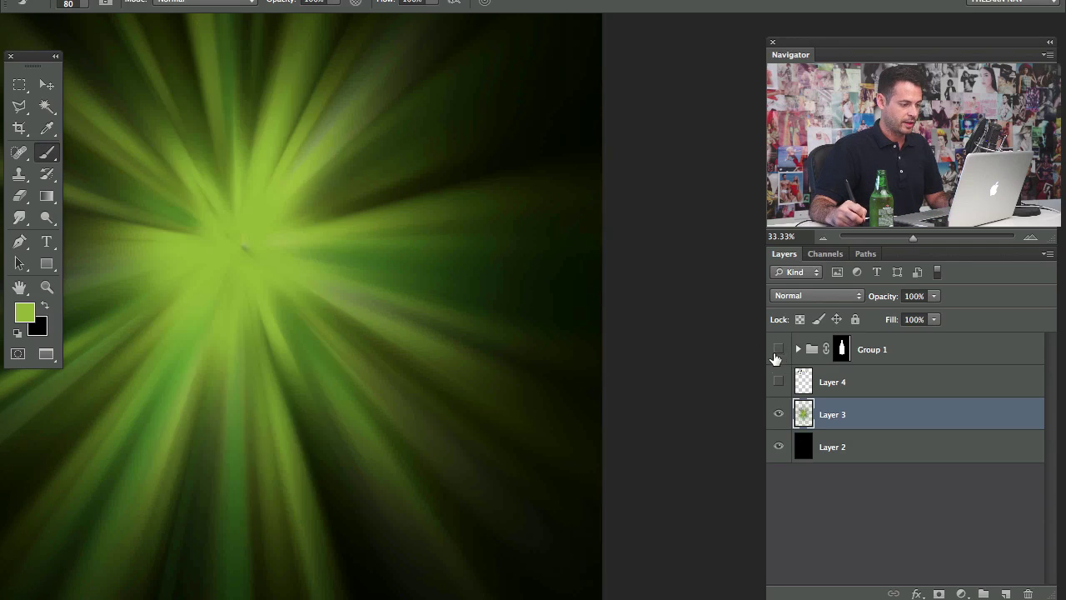
{"action": "left_click", "coordinate": [776, 354]}
{"action": "left_click", "coordinate": [778, 353]}
{"action": "left_click", "coordinate": [779, 351]}
On Group 1's mask, select a tall rectangle over the stray vertical line near the right edge, fill it with black and deselect.
{"action": "left_click", "coordinate": [839, 348]}
{"action": "key", "text": "super+minus"}
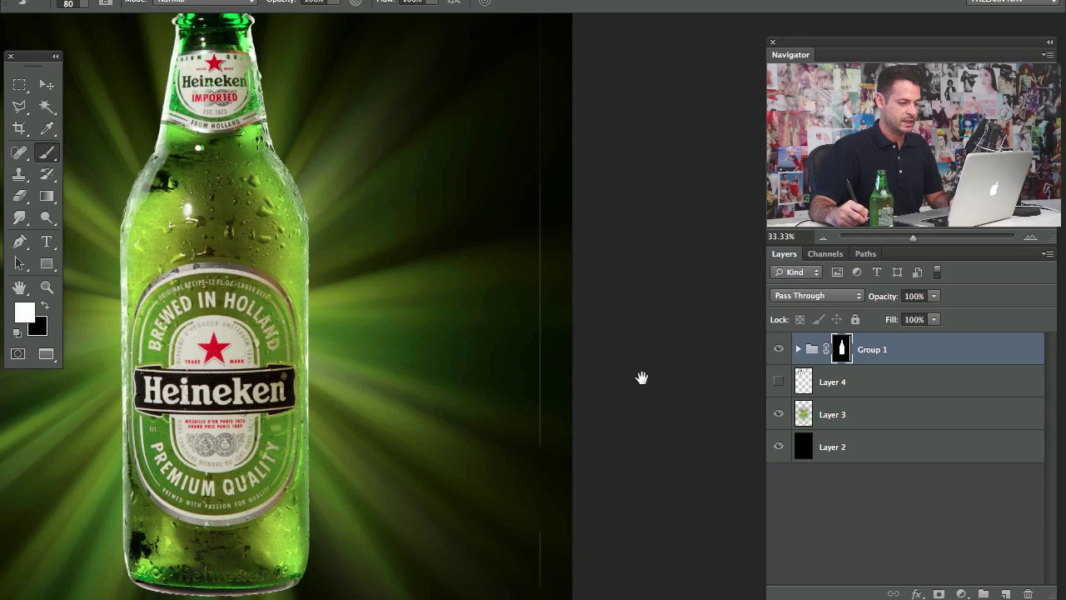
{"action": "key", "text": "m"}
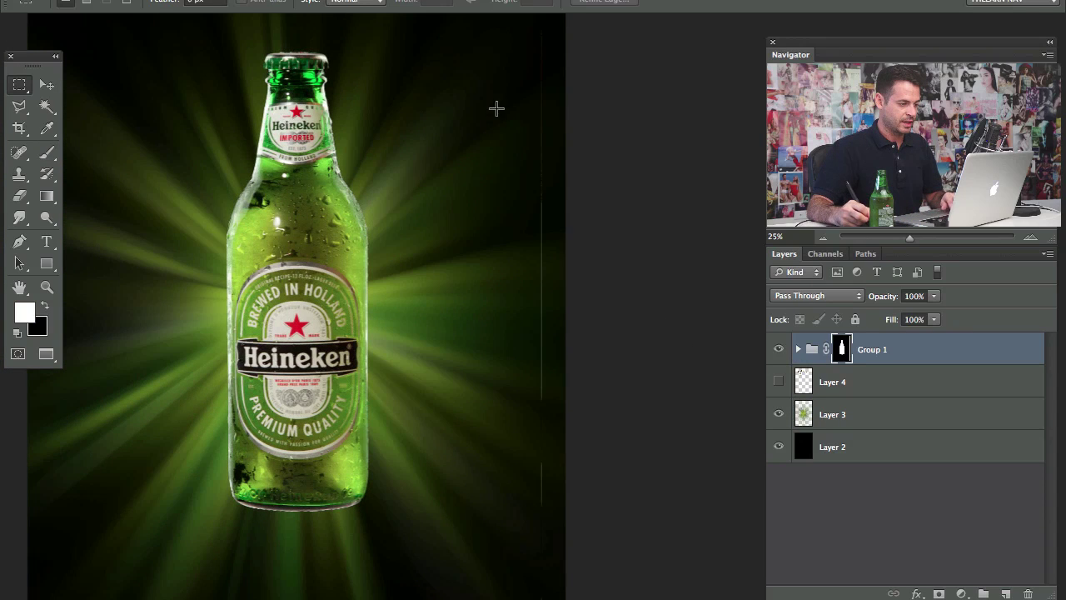
{"action": "mouse_move", "coordinate": [479, 65]}
{"action": "left_mouse_down"}
{"action": "mouse_move", "coordinate": [600, 547]}
{"action": "mouse_move", "coordinate": [641, 588]}
{"action": "left_mouse_up"}
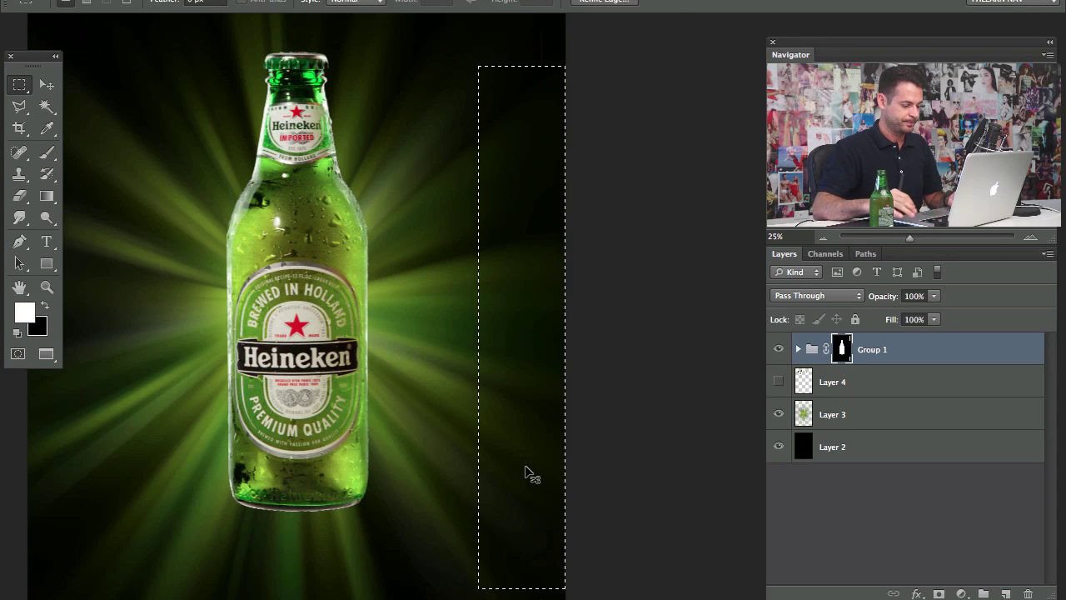
{"action": "key", "text": "super+d"}
{"action": "left_click_drag", "start_coordinate": [347, 350], "coordinate": [449, 328]}
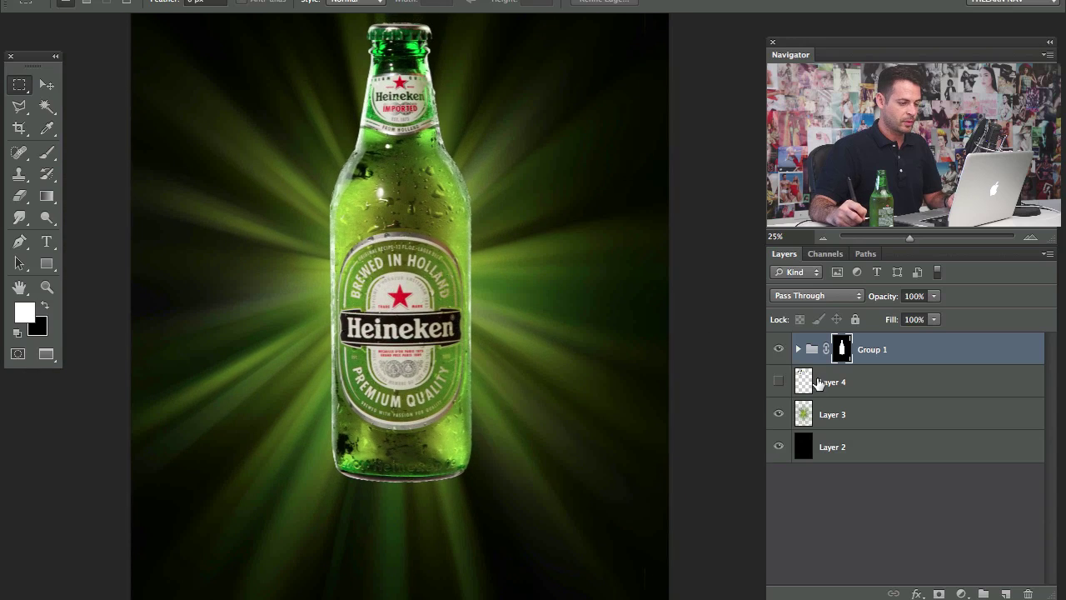
Toggle Layer 3's visibility to compare the bottle with and without the background glow, leaving the glow shown.
{"action": "left_click", "coordinate": [778, 417]}
{"action": "left_click", "coordinate": [779, 417]}
{"action": "left_click", "coordinate": [779, 419]}
{"action": "left_click", "coordinate": [779, 419]}
{"action": "left_click", "coordinate": [781, 423]}
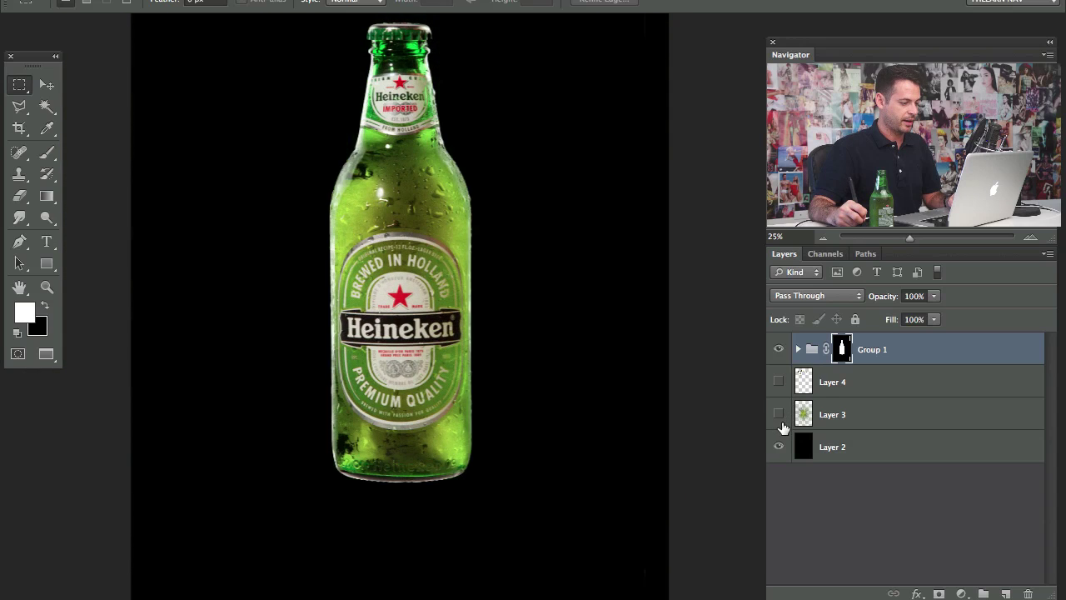
{"action": "left_click", "coordinate": [782, 425]}
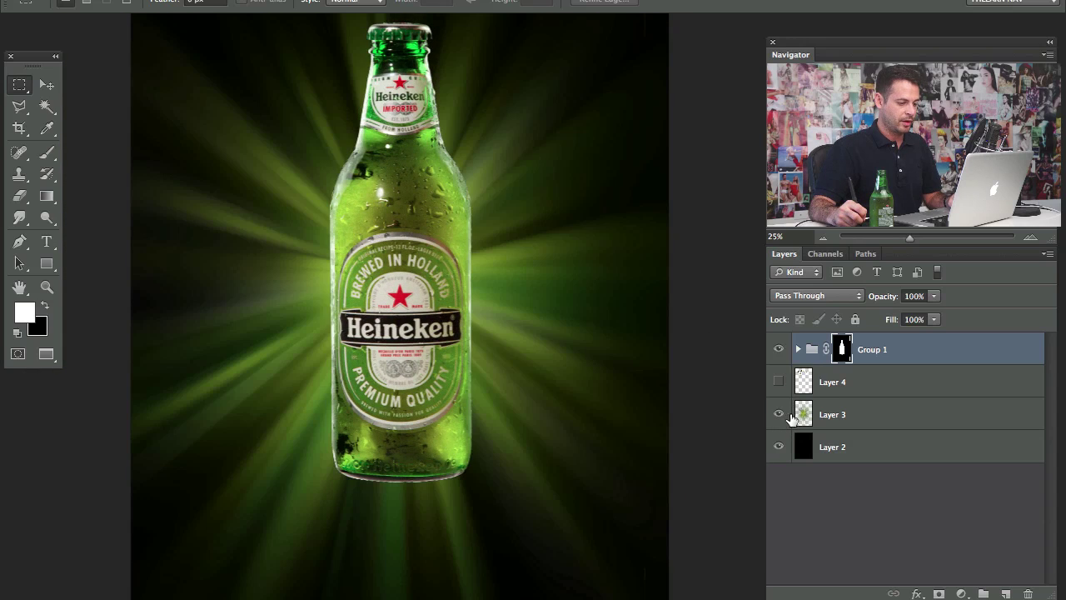
{"action": "left_click", "coordinate": [778, 418]}
{"action": "left_click", "coordinate": [779, 418]}
{"action": "left_click", "coordinate": [780, 419]}
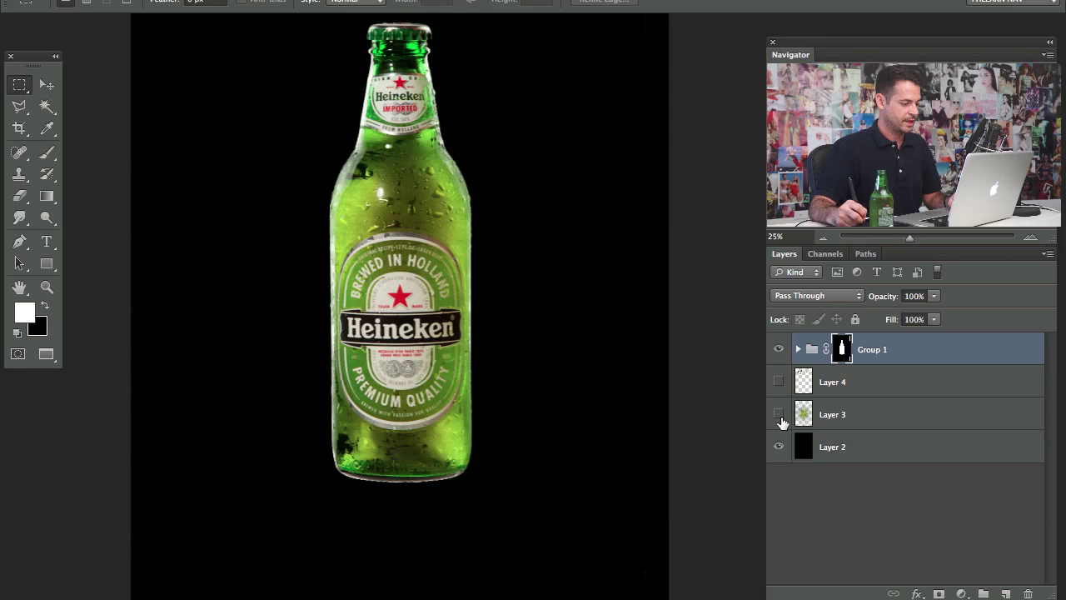
{"action": "left_click", "coordinate": [783, 419]}
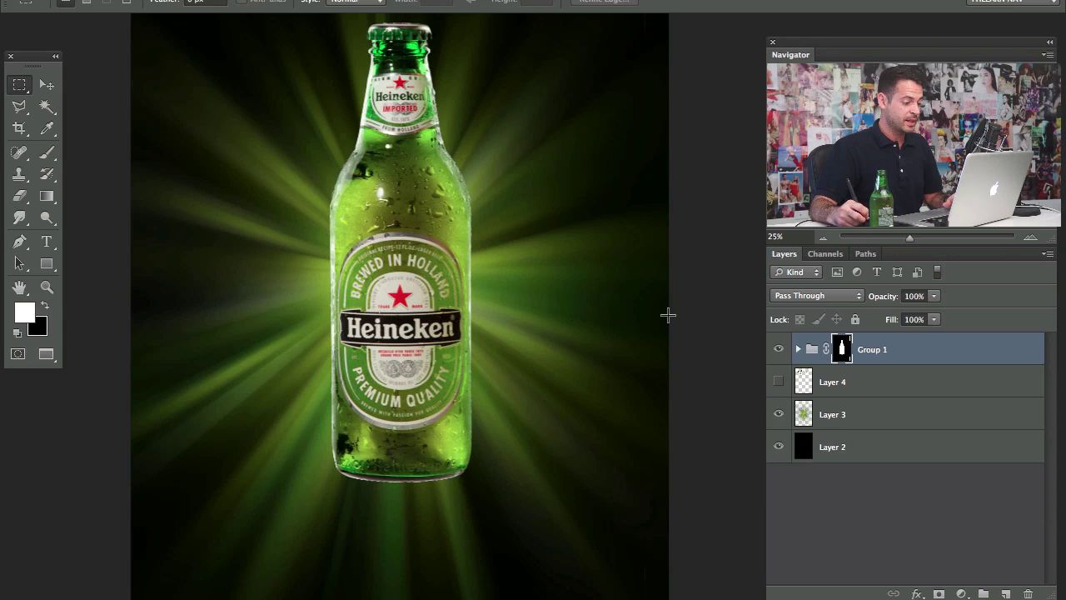
{"action": "left_click_drag", "start_coordinate": [425, 141], "coordinate": [472, 220]}
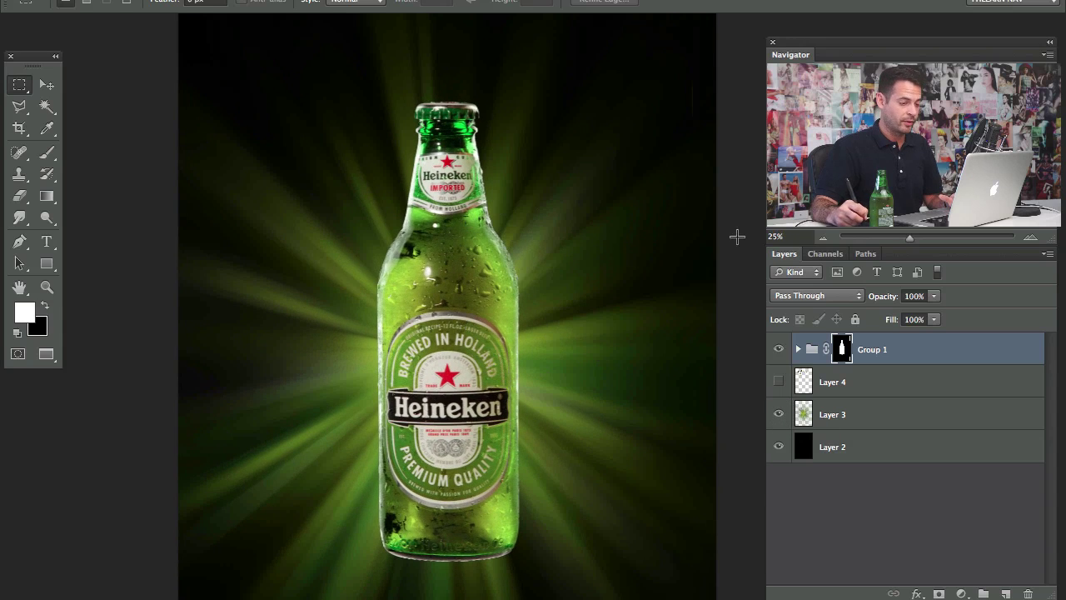
{"action": "left_click", "coordinate": [641, 0]}
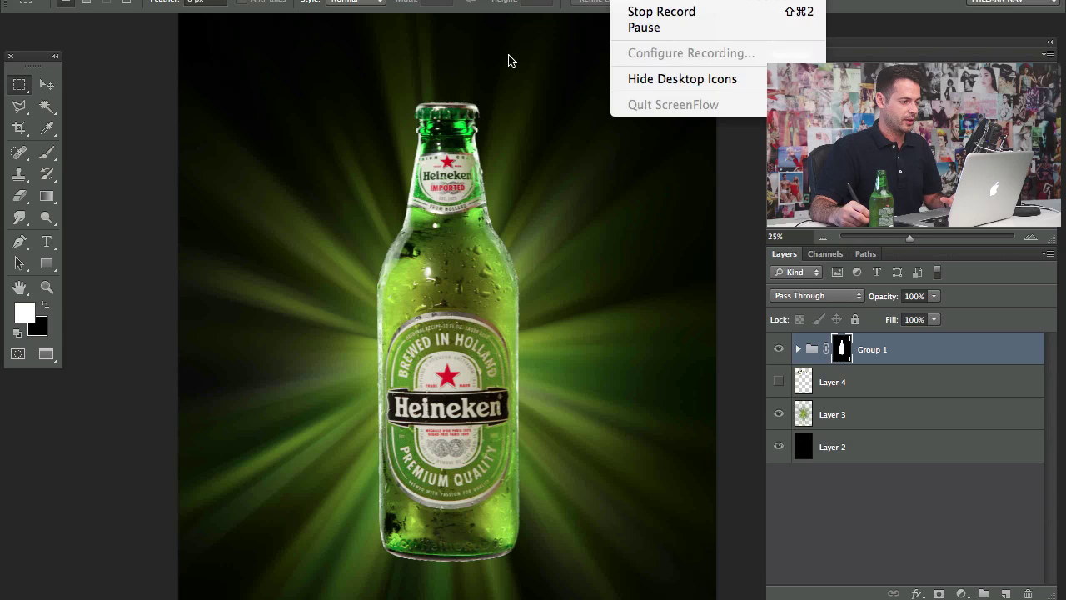
{"action": "left_click", "coordinate": [235, 219]}
{"action": "mouse_move", "coordinate": [381, 358]}
{"action": "left_mouse_down"}
{"action": "mouse_move", "coordinate": [362, 313]}
{"action": "mouse_move", "coordinate": [370, 343]}
{"action": "left_mouse_up"}
{"action": "left_click", "coordinate": [778, 415]}
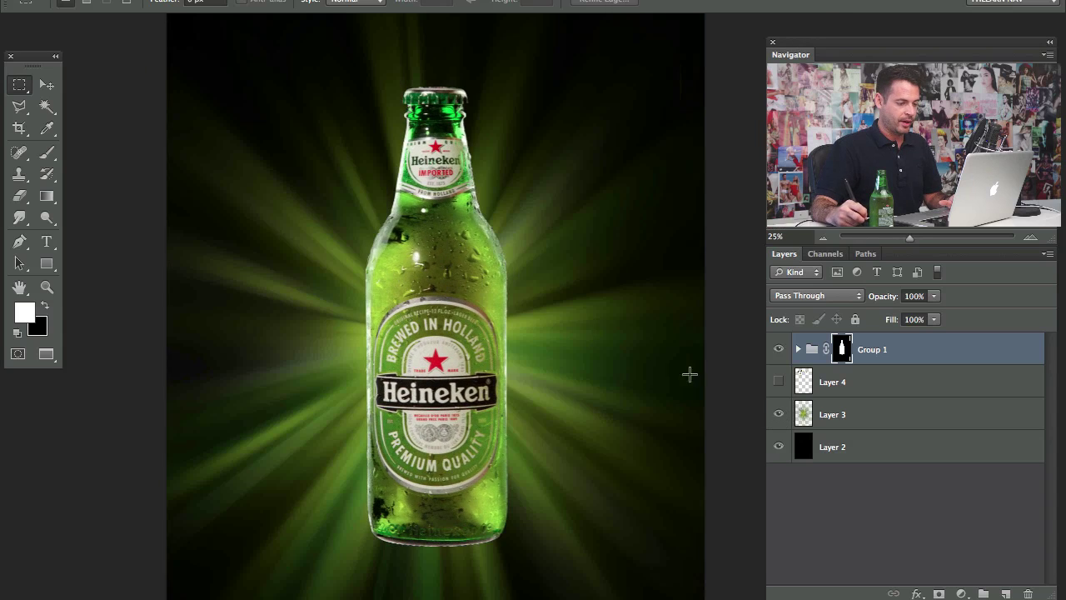
{"action": "left_click_drag", "start_coordinate": [535, 391], "coordinate": [530, 351]}
Add a Curves adjustment layer directly above Layer 3 and invert its mask to black, ready for brush painting.
{"action": "left_click", "coordinate": [870, 413]}
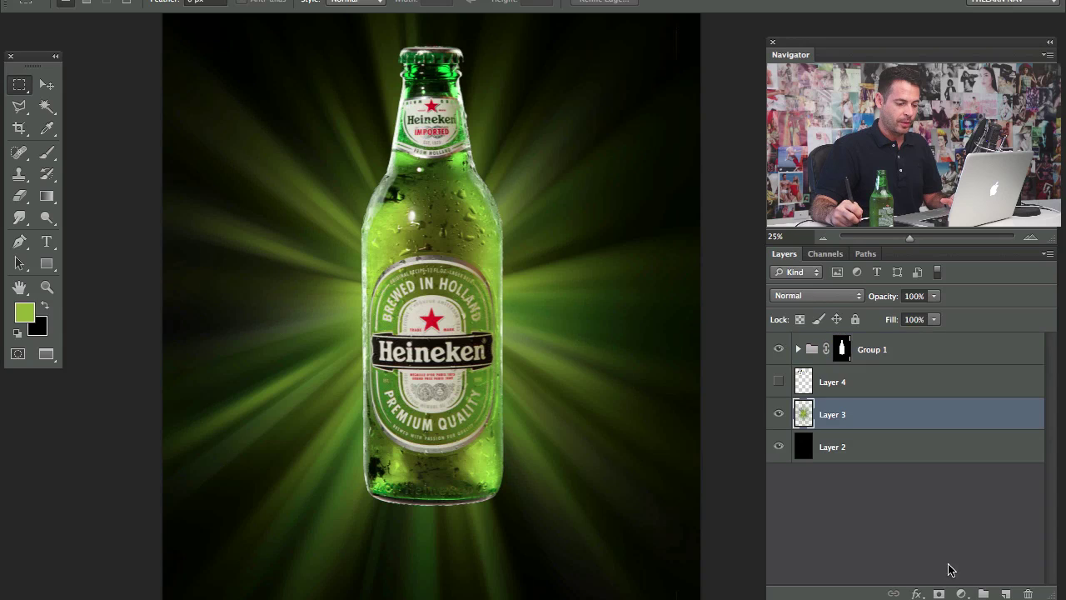
{"action": "left_click", "coordinate": [961, 594]}
{"action": "left_click", "coordinate": [974, 432]}
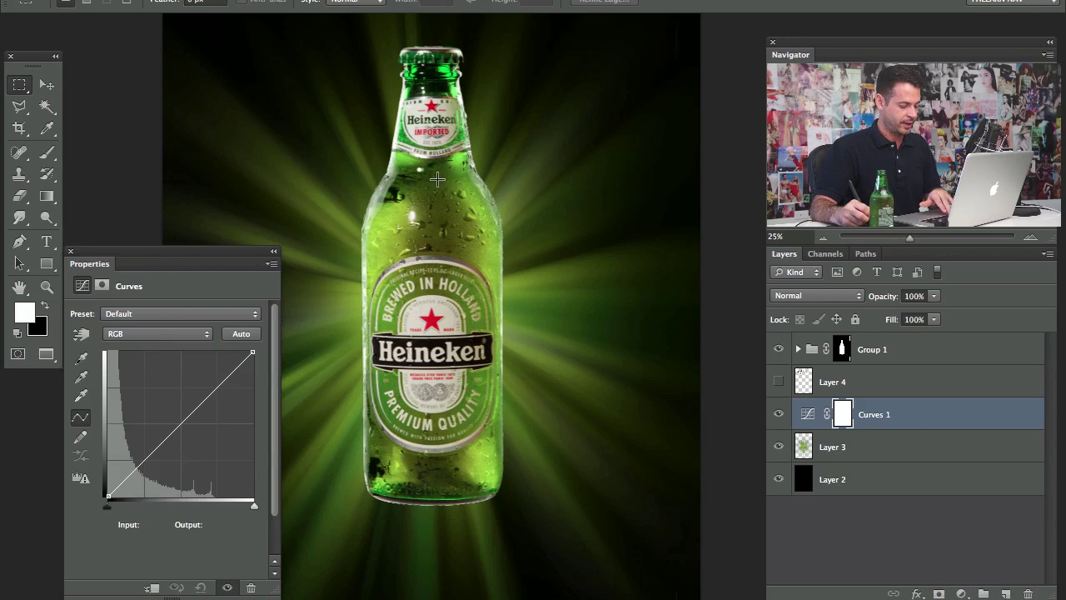
{"action": "key", "text": "b"}
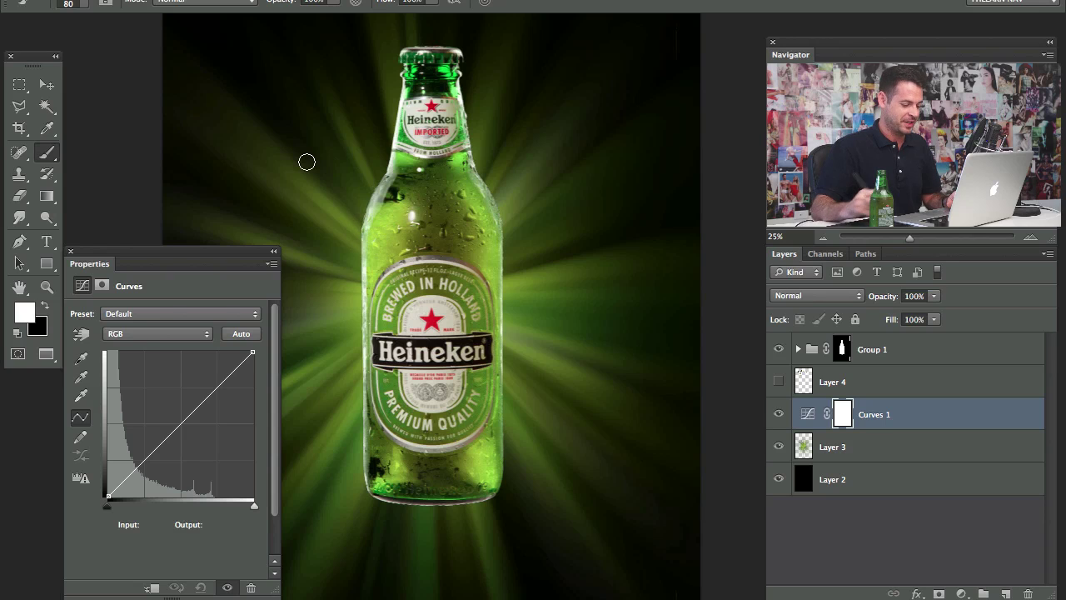
{"action": "key", "text": "ctrl+i"}
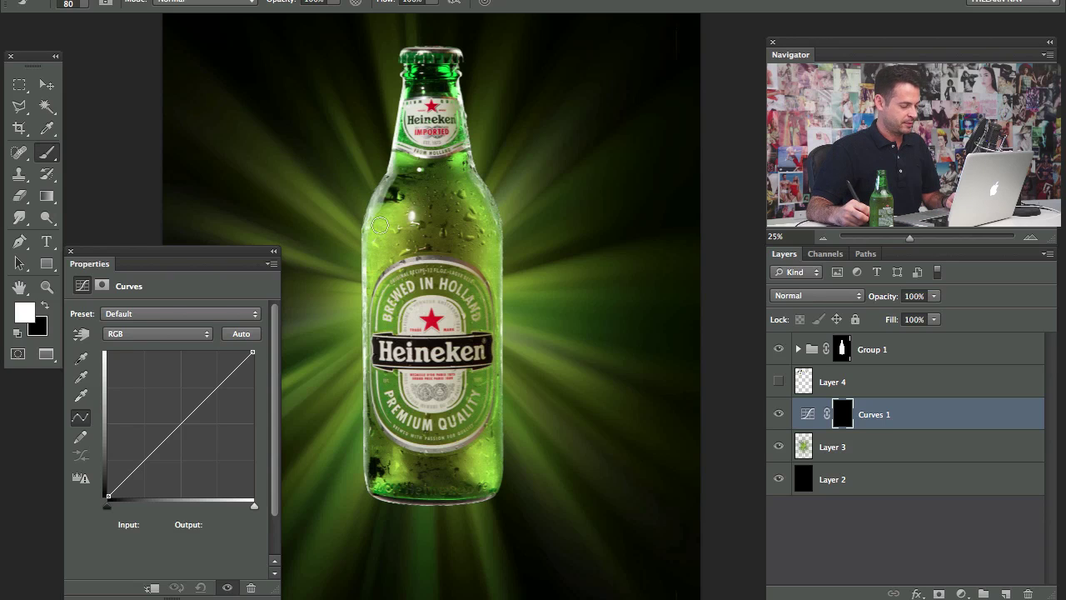
Paint white strokes around the bottle on the Curves 1 mask and raise the RGB curve to input 99, output 179.
{"action": "key", "text": "x"}
{"action": "key", "text": "x"}
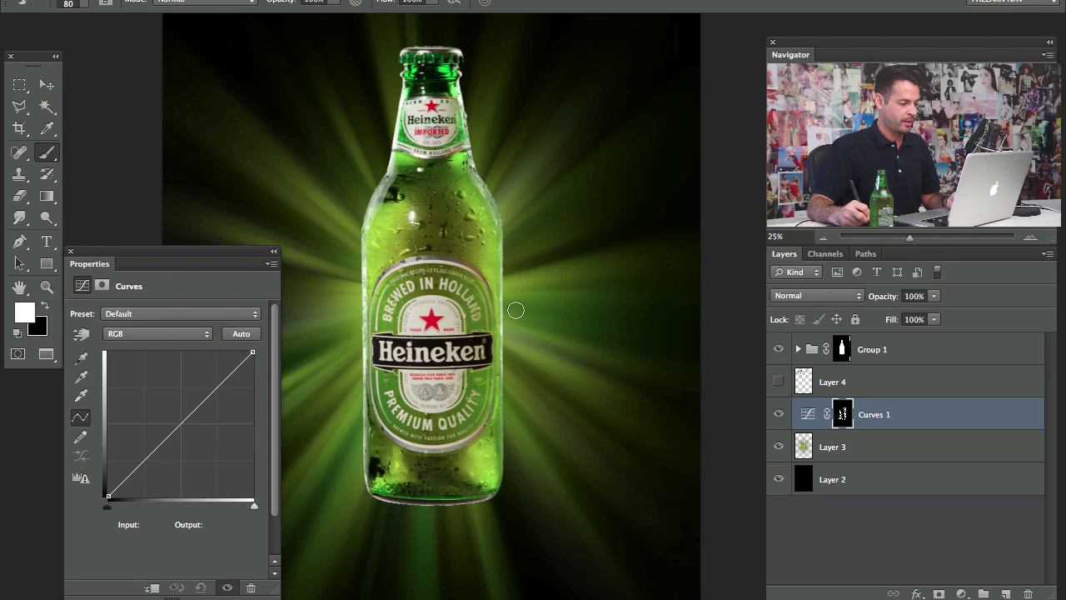
{"action": "left_click_drag", "start_coordinate": [175, 429], "coordinate": [164, 395]}
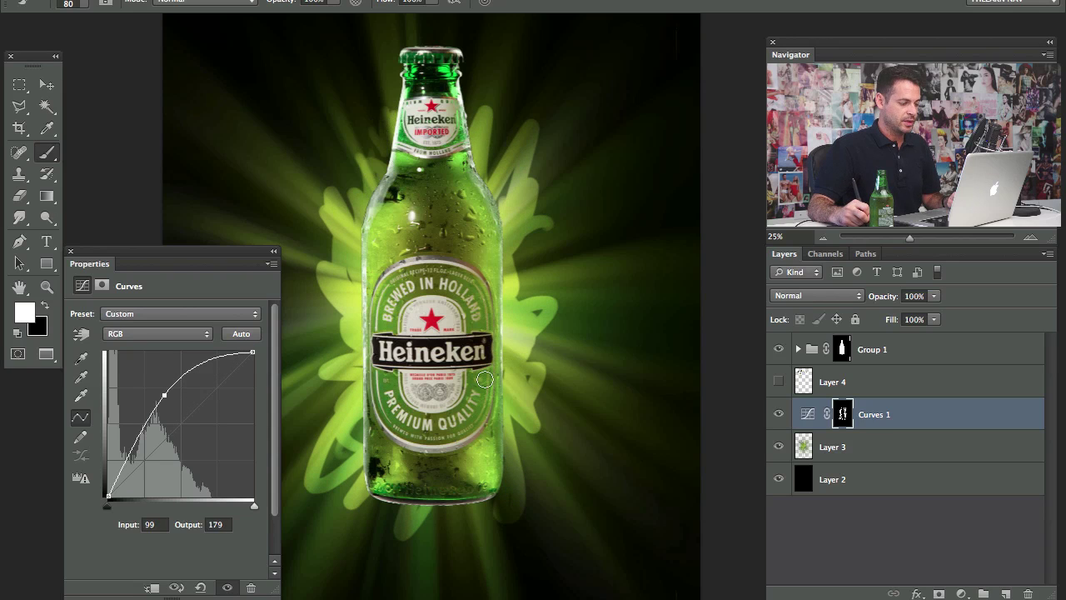
Apply the radial blur to the Curves 1 mask to turn its painted strokes into light rays.
{"action": "scroll", "coordinate": [633, 375], "scroll_direction": "left", "scroll_amount": 3}
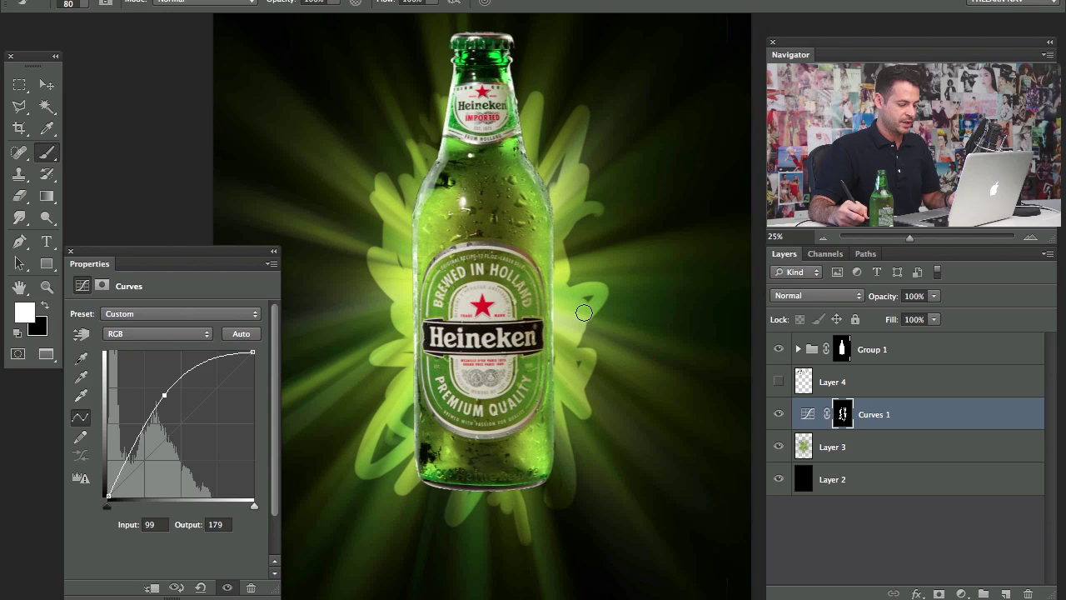
{"action": "left_click_drag", "start_coordinate": [536, 323], "coordinate": [534, 333]}
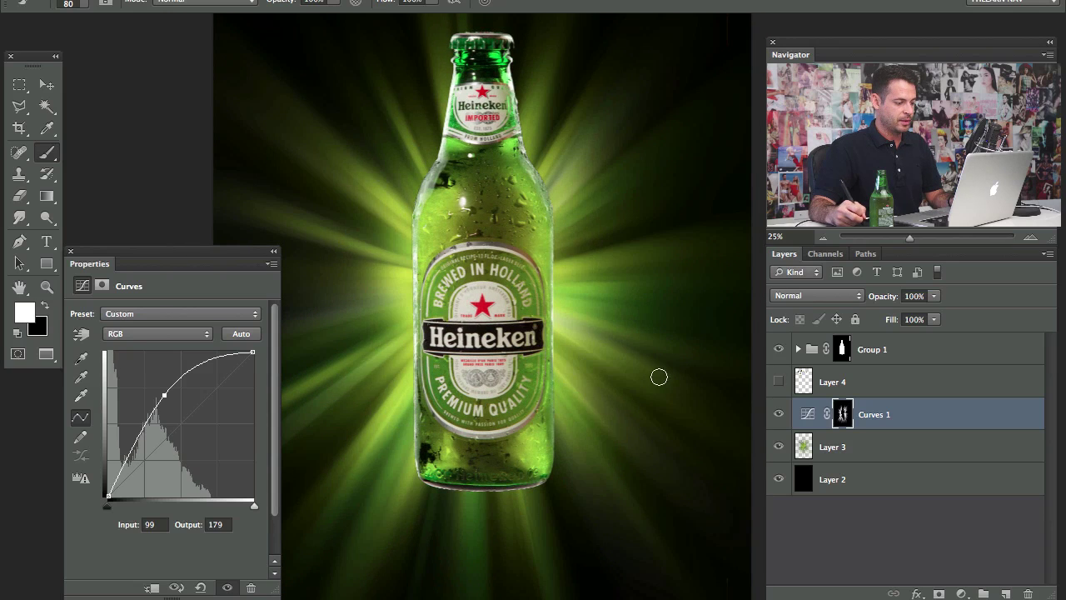
Compare the glow with and without Curves 1 and Layer 3, and view the Curves 1 mask on its own.
{"action": "left_click", "coordinate": [778, 413]}
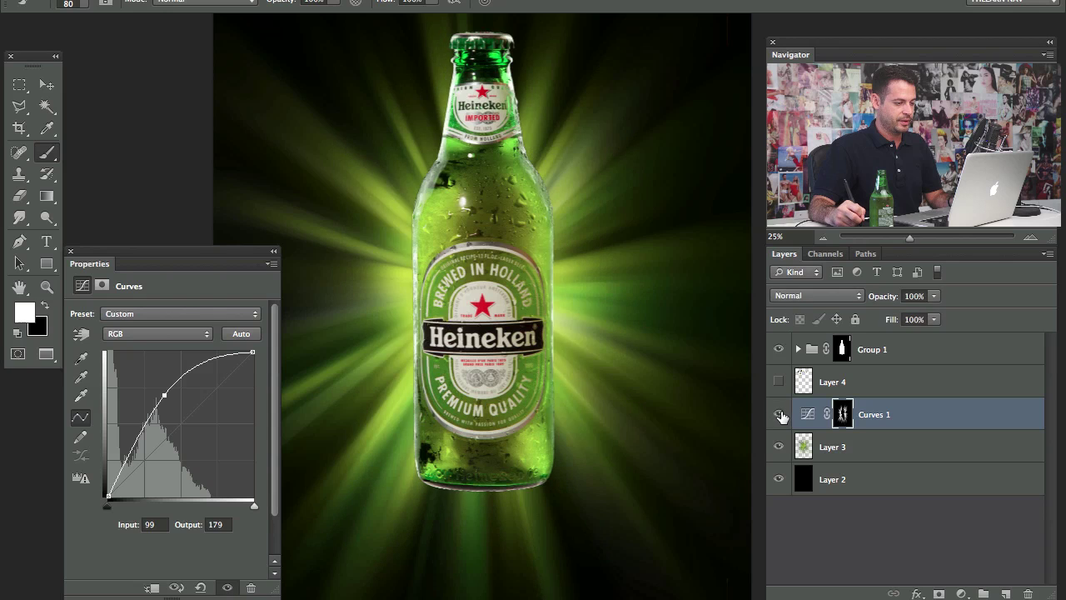
{"action": "left_click", "coordinate": [777, 413]}
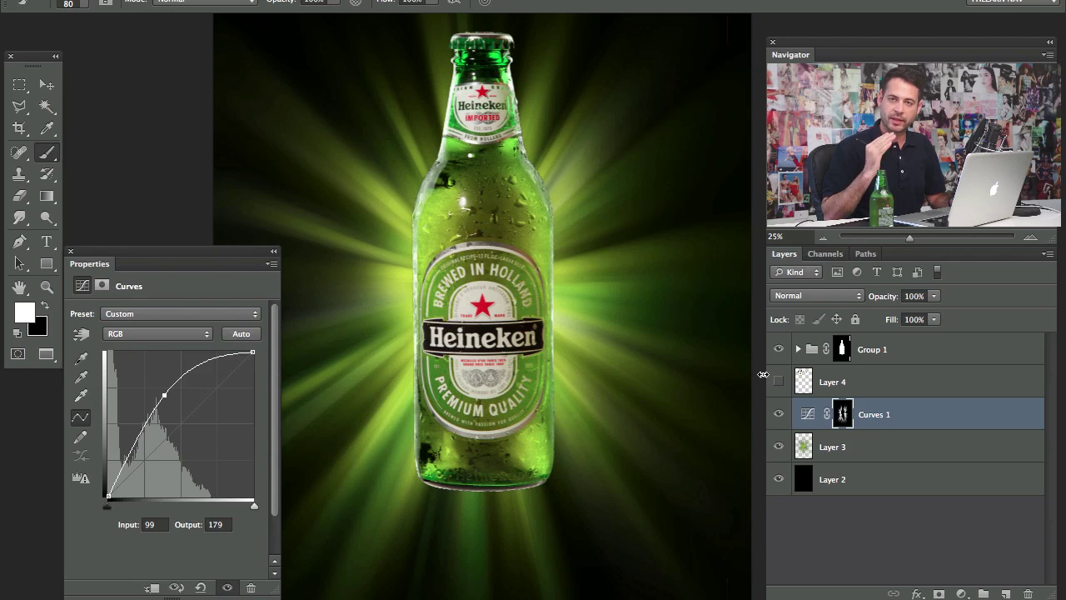
{"action": "left_click", "coordinate": [781, 447]}
{"action": "left_click", "coordinate": [781, 447]}
{"action": "left_click", "coordinate": [781, 448]}
{"action": "left_click", "coordinate": [782, 447]}
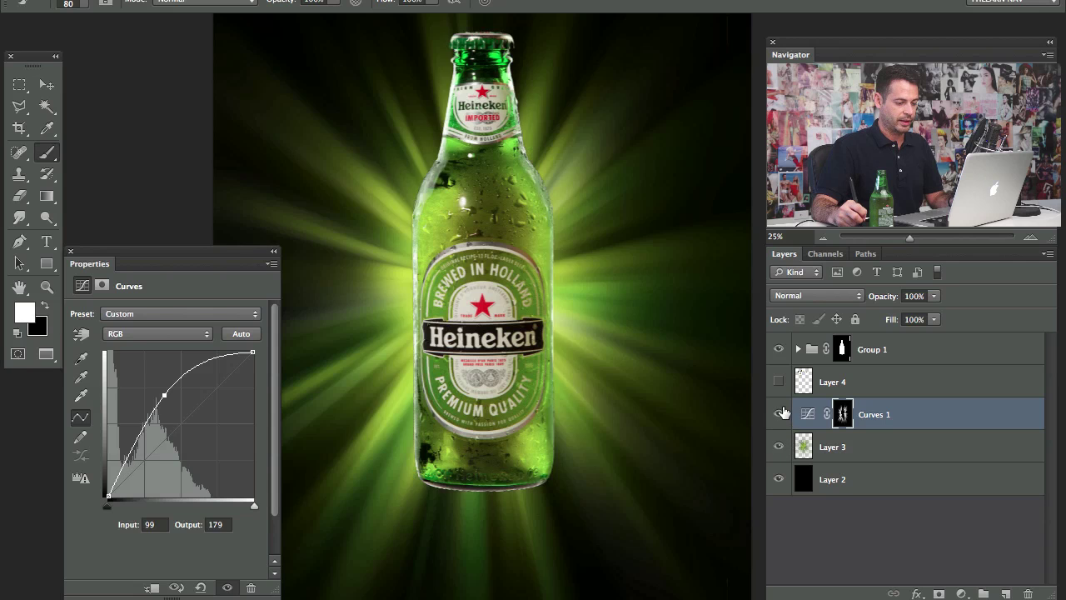
{"action": "left_click", "coordinate": [780, 415]}
{"action": "left_click", "coordinate": [780, 414]}
{"action": "left_click", "coordinate": [842, 414], "text": "alt"}
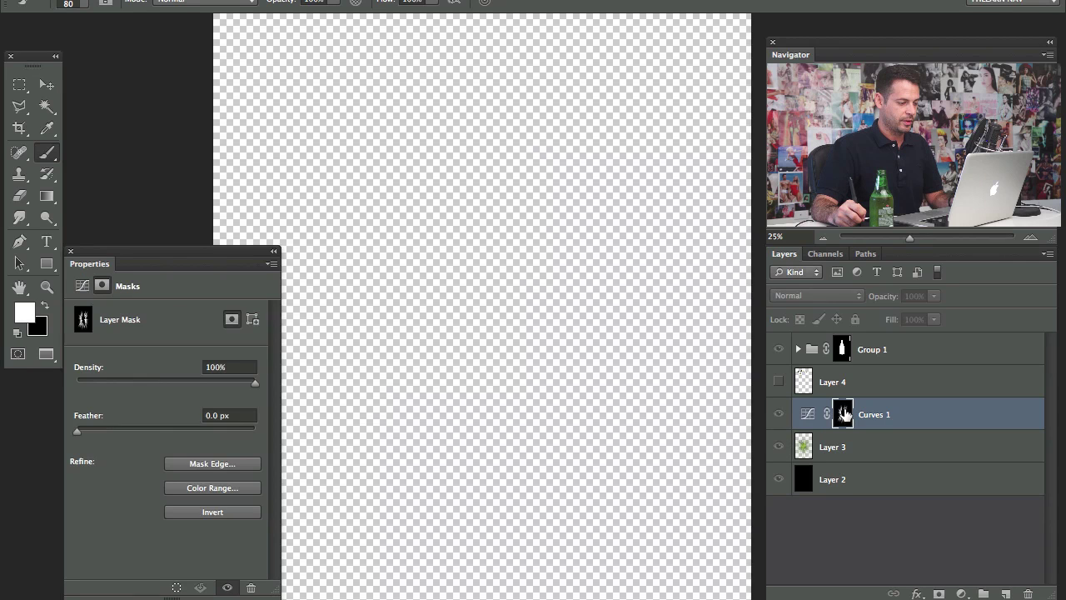
{"action": "left_click", "coordinate": [846, 416], "text": "alt"}
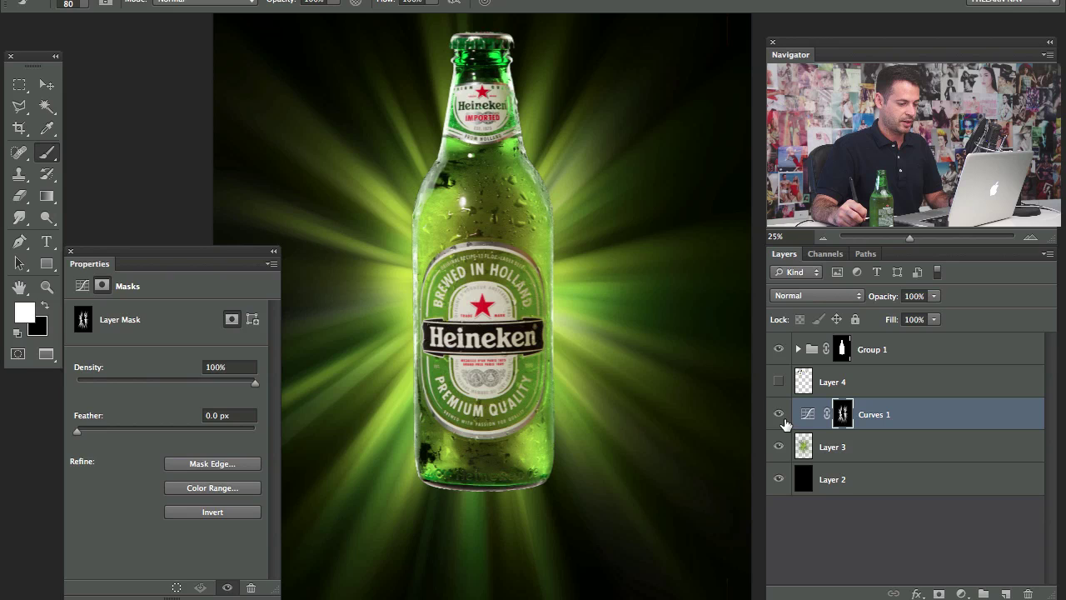
Add a Color Dodge layer above Curves 1 with a stroke of sampled bottle green along the bottle's right edge.
{"action": "key", "text": "alt+shift+super+n"}
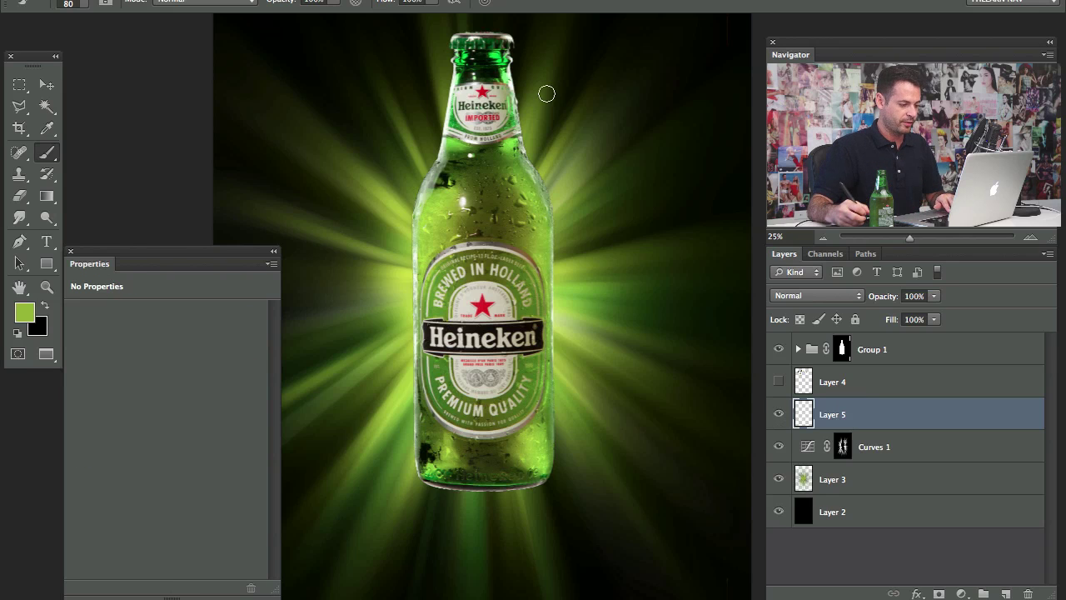
{"action": "left_click", "coordinate": [513, 167], "text": "alt"}
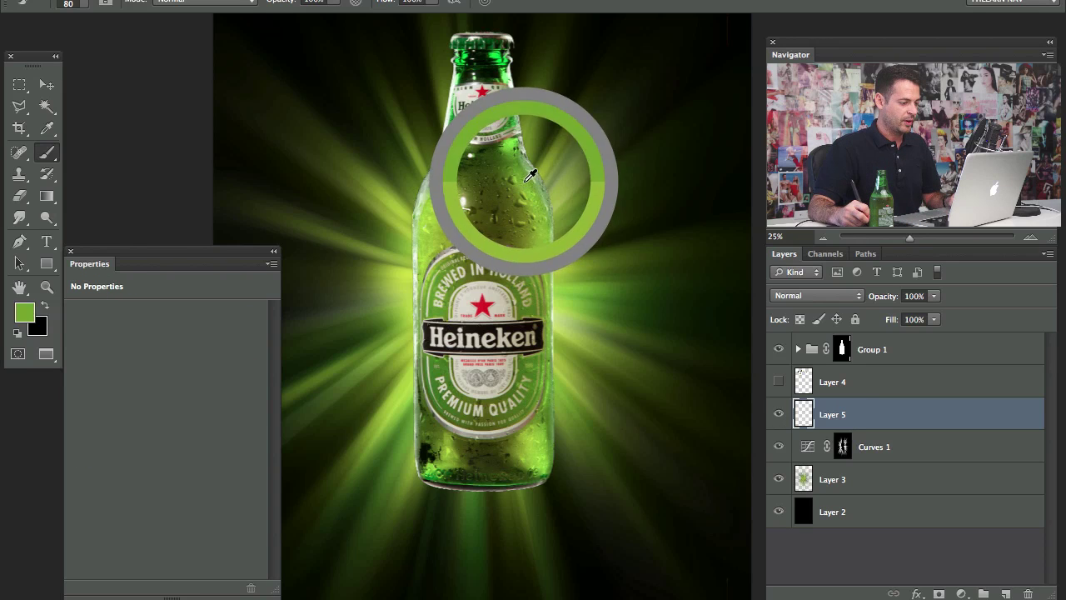
{"action": "mouse_move", "coordinate": [563, 268]}
{"action": "left_mouse_down"}
{"action": "mouse_move", "coordinate": [544, 321]}
{"action": "mouse_move", "coordinate": [558, 329]}
{"action": "mouse_move", "coordinate": [564, 416]}
{"action": "left_mouse_up"}
{"action": "left_click", "coordinate": [786, 296]}
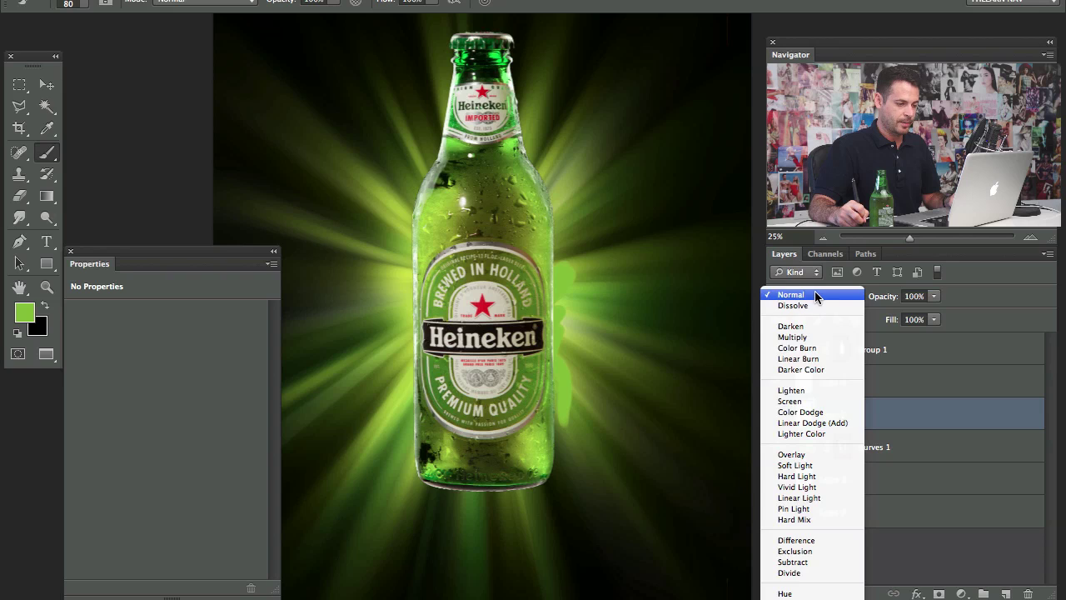
{"action": "left_click", "coordinate": [801, 413]}
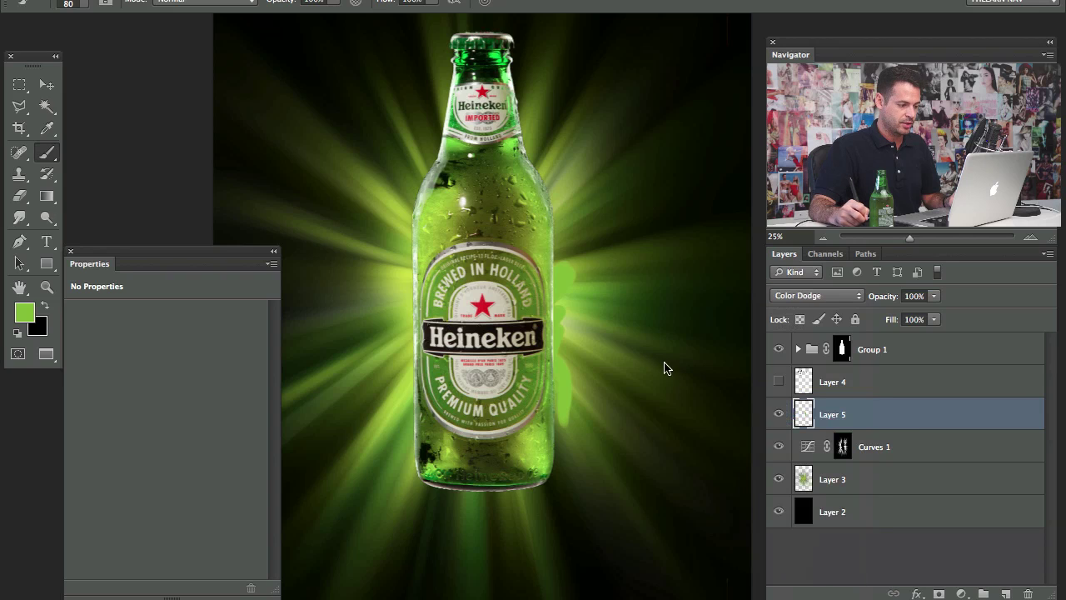
Paint more strokes on Layer 5 along both sides of the bottle, sampling a darker green from the light rays.
{"action": "left_click_drag", "start_coordinate": [570, 251], "coordinate": [556, 170]}
{"action": "left_click", "coordinate": [607, 286], "text": "alt"}
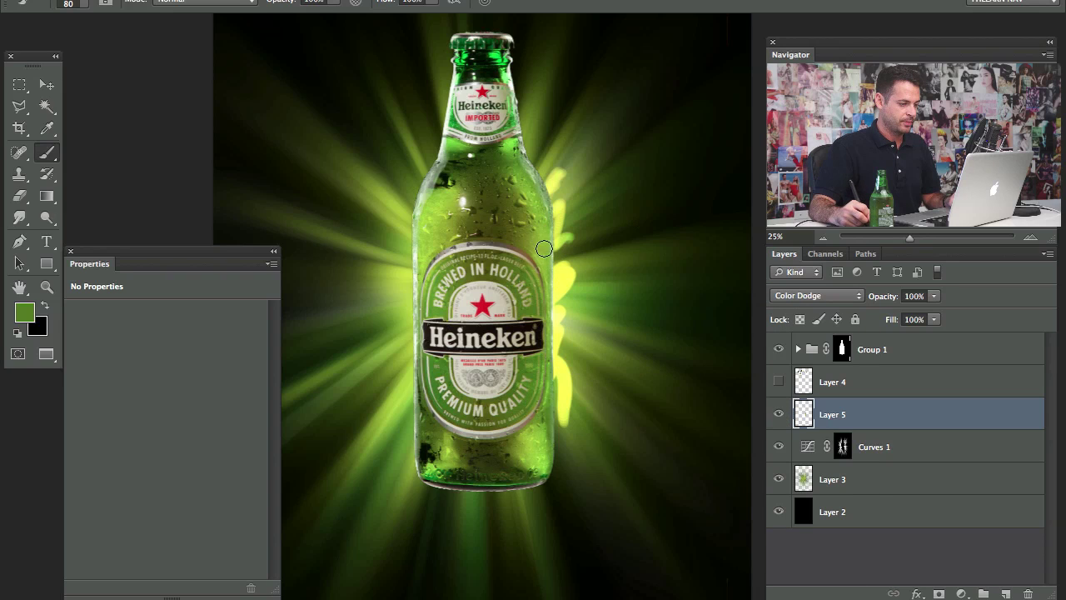
{"action": "mouse_move", "coordinate": [574, 244]}
{"action": "left_mouse_down"}
{"action": "mouse_move", "coordinate": [562, 257]}
{"action": "mouse_move", "coordinate": [564, 294]}
{"action": "left_mouse_up"}
{"action": "left_click_drag", "start_coordinate": [407, 250], "coordinate": [413, 257]}
{"action": "mouse_move", "coordinate": [408, 178]}
{"action": "left_mouse_down"}
{"action": "mouse_move", "coordinate": [408, 428]}
{"action": "mouse_move", "coordinate": [391, 475]}
{"action": "left_mouse_up"}
{"action": "left_click_drag", "start_coordinate": [407, 357], "coordinate": [400, 332]}
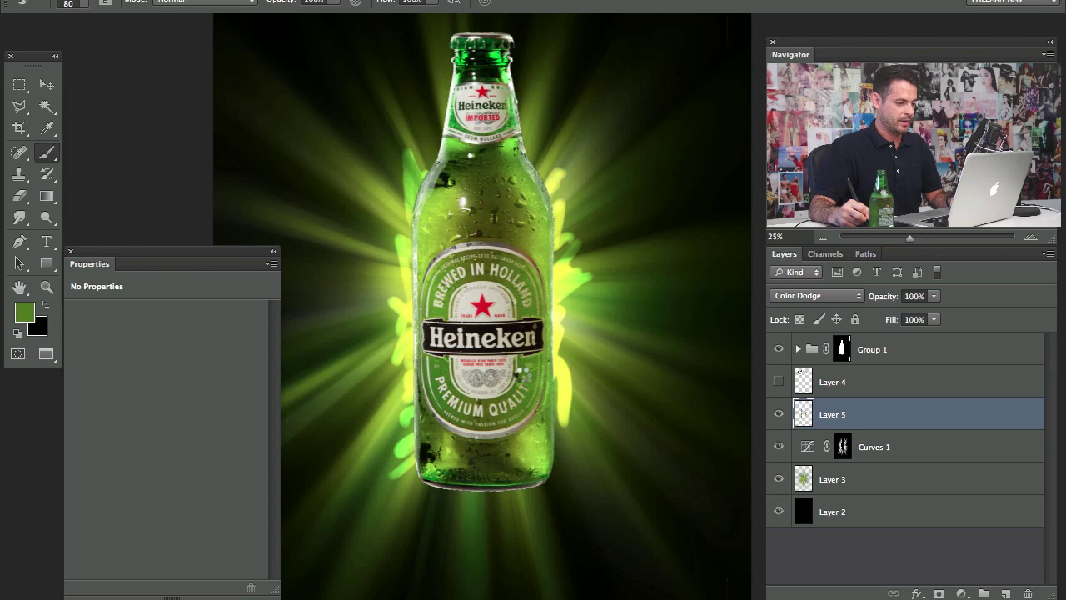
Apply the radial blur to Layer 5 to spread its green strokes into rays.
{"action": "key", "text": "ctrl+alt+z"}
{"action": "key", "text": "ctrl+alt+z"}
{"action": "key", "text": "ctrl+alt+z"}
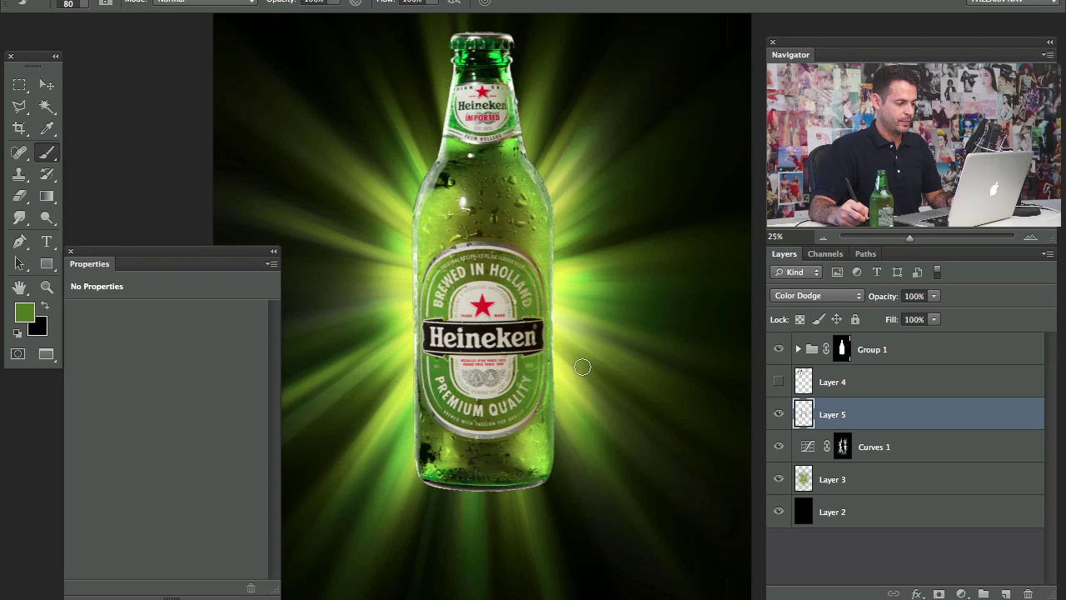
Erase streaks of the Layer 5 glow on both sides of the bottle and apply the radial blur again.
{"action": "key", "text": "e"}
{"action": "left_click_drag", "start_coordinate": [563, 275], "coordinate": [559, 280]}
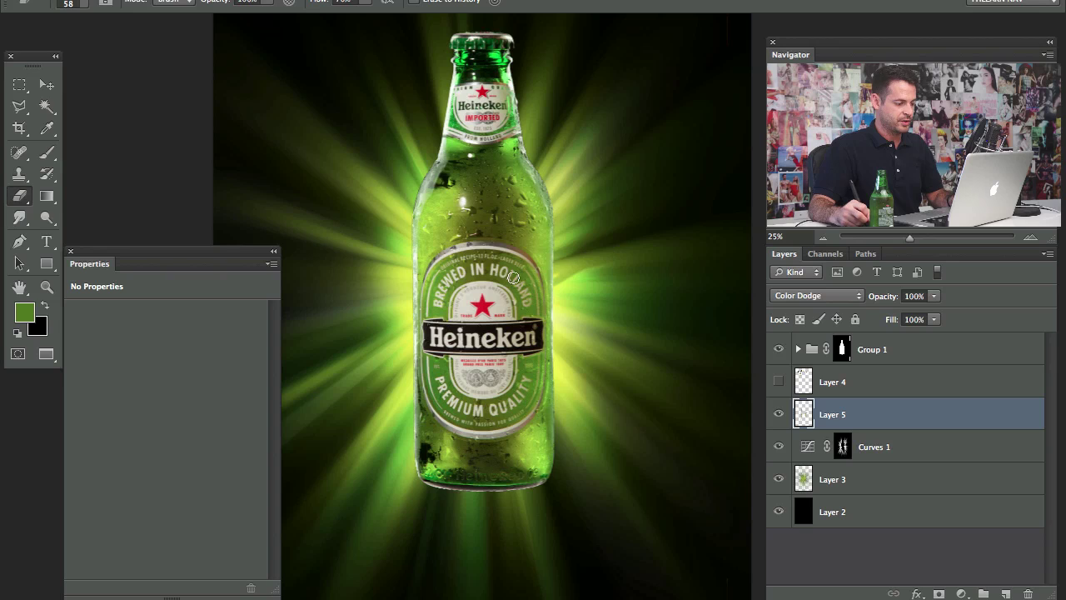
{"action": "left_click_drag", "start_coordinate": [570, 343], "coordinate": [590, 411]}
{"action": "left_click_drag", "start_coordinate": [562, 293], "coordinate": [600, 314]}
{"action": "left_click_drag", "start_coordinate": [563, 401], "coordinate": [597, 428]}
{"action": "left_click_drag", "start_coordinate": [406, 306], "coordinate": [363, 299]}
{"action": "left_click_drag", "start_coordinate": [408, 255], "coordinate": [393, 246]}
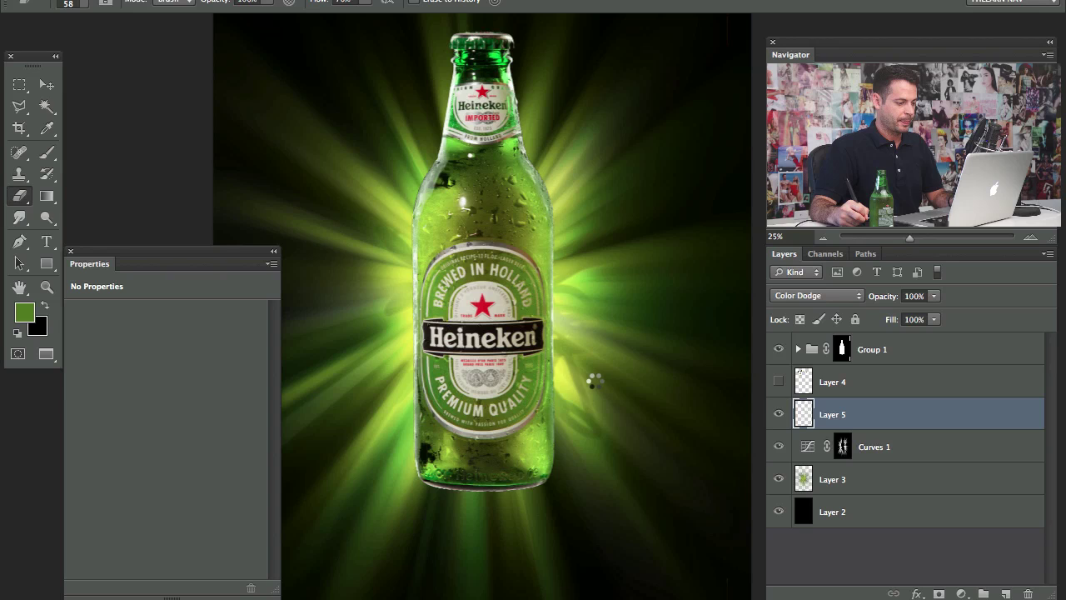
Toggle Layer 5's visibility to compare the burst with and without the Color Dodge glow, leaving it shown.
{"action": "left_click", "coordinate": [778, 414]}
{"action": "left_click", "coordinate": [781, 418]}
{"action": "left_click", "coordinate": [780, 418]}
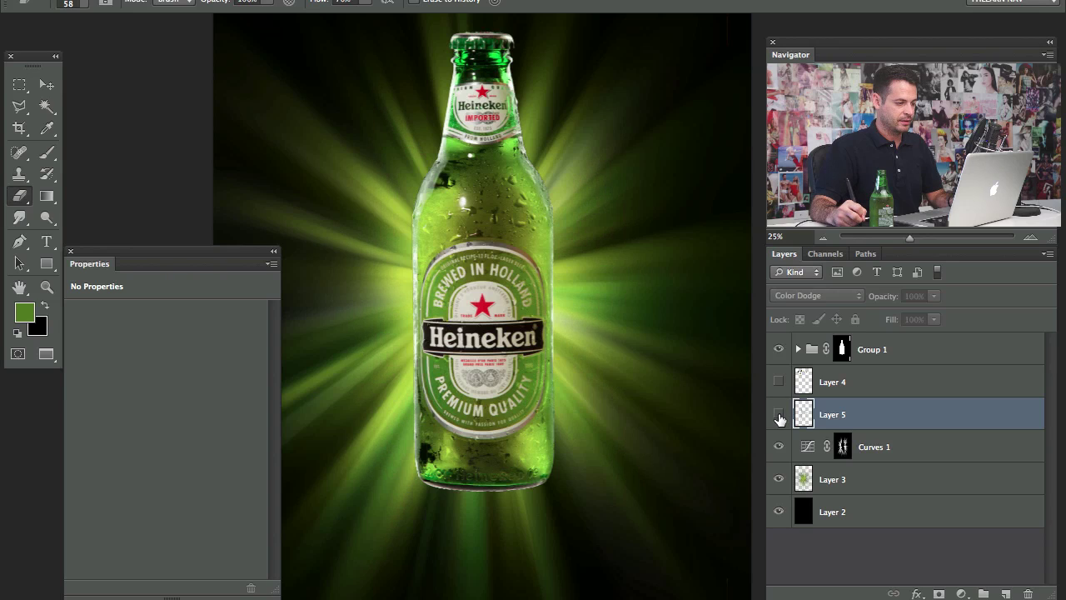
{"action": "left_click", "coordinate": [776, 418]}
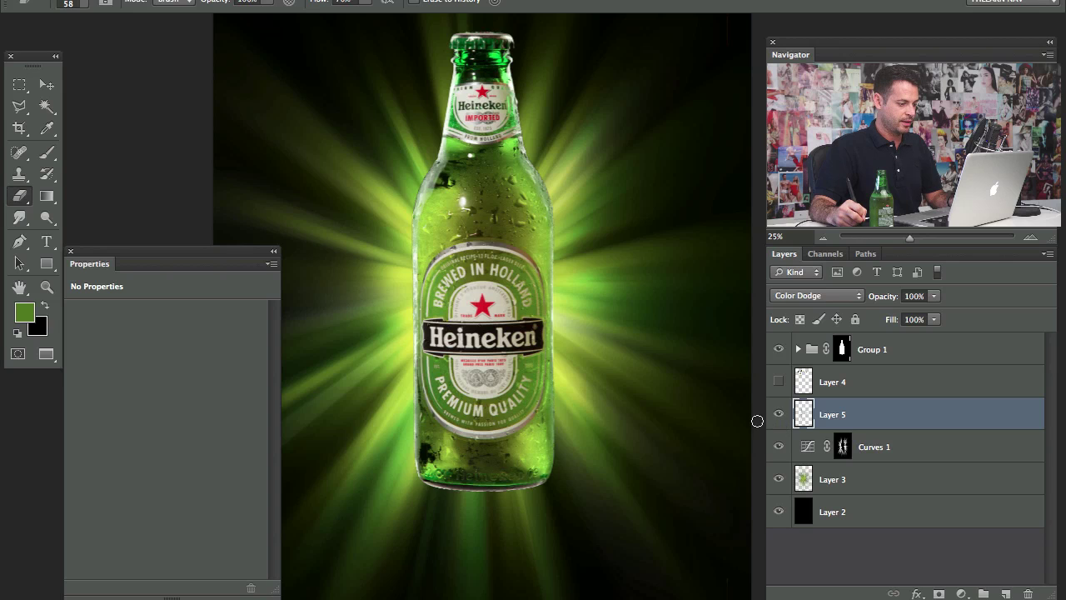
Nudge the bottle in Group 1 slightly to the right to centre it over the light burst.
{"action": "scroll", "coordinate": [640, 421], "scroll_direction": "left", "scroll_amount": 3}
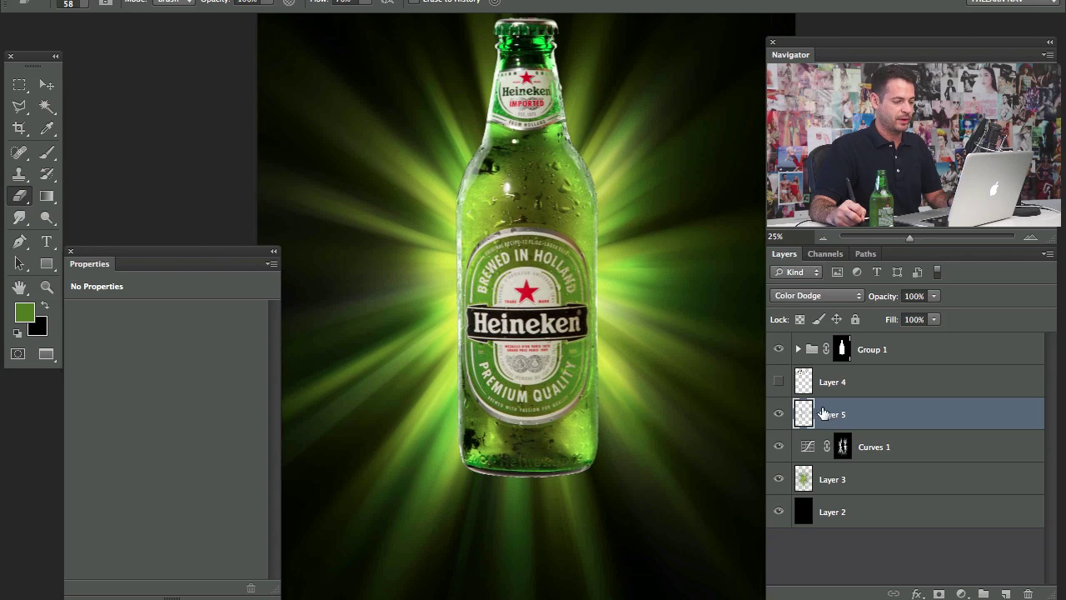
{"action": "scroll", "coordinate": [673, 427], "scroll_direction": "left", "scroll_amount": 1}
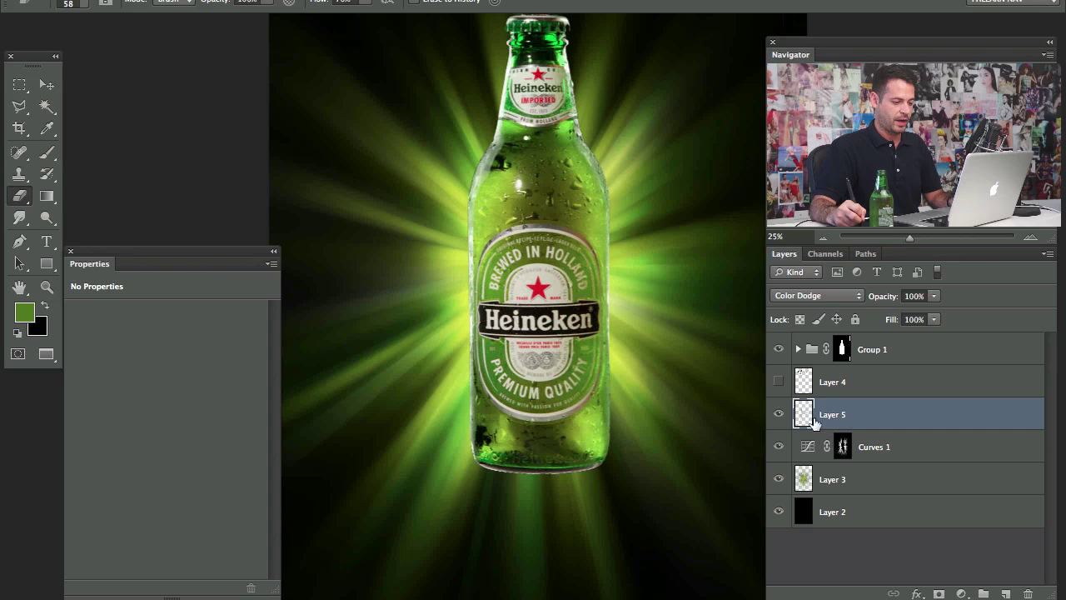
{"action": "left_click", "coordinate": [880, 350]}
{"action": "key", "text": "v"}
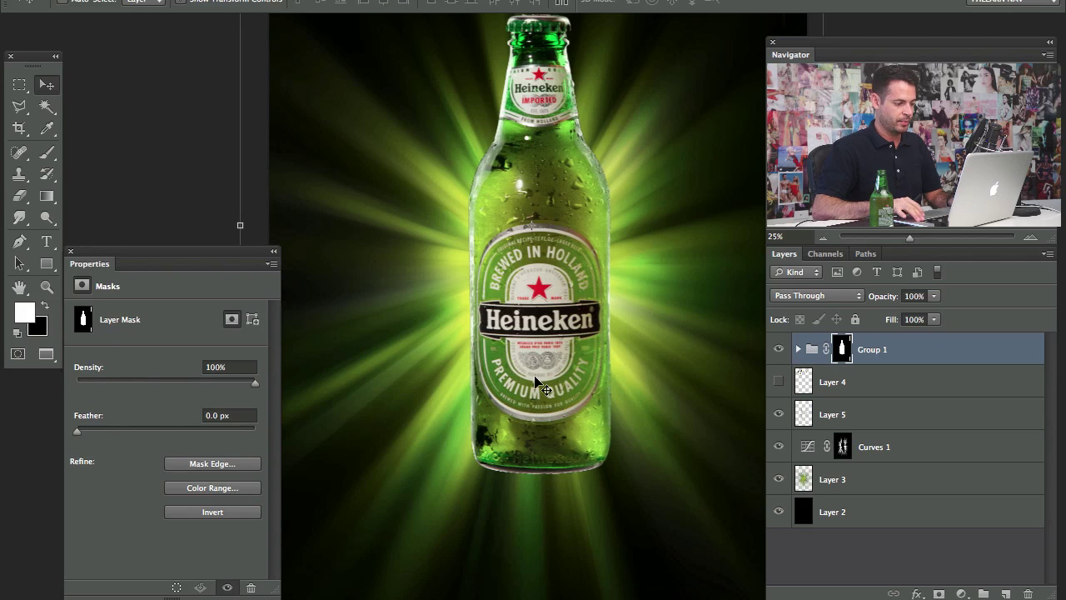
{"action": "key", "text": "Right"}
{"action": "key", "text": "Right"}
{"action": "key", "text": "Right"}
{"action": "key", "text": "Right"}
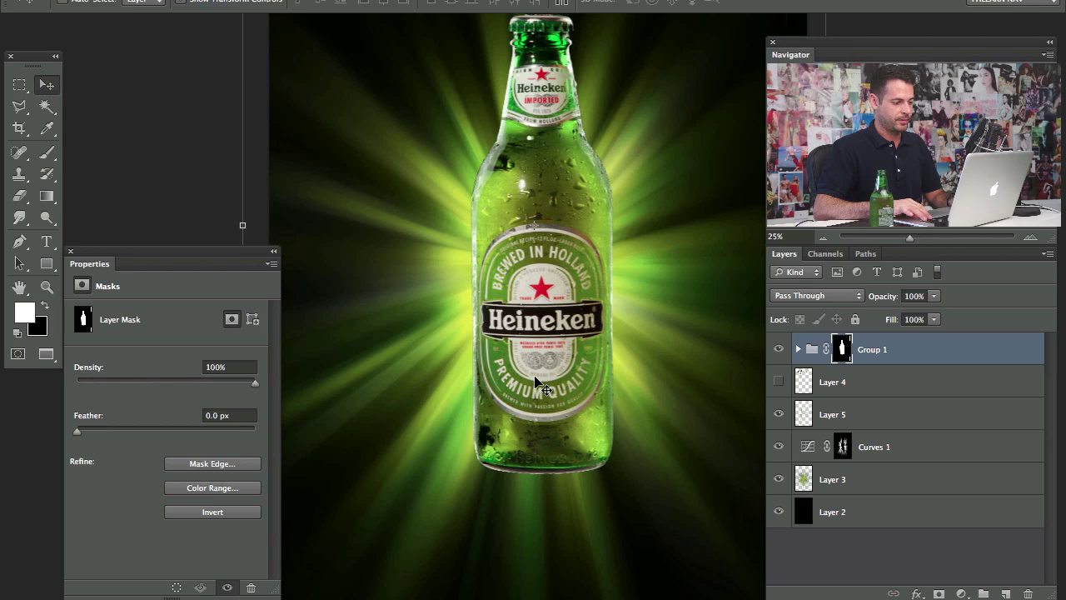
{"action": "key", "text": "Left"}
Toggle Group 1's visibility to check the bottle's placement against the light burst, leaving the group shown.
{"action": "left_click_drag", "start_coordinate": [573, 338], "coordinate": [539, 345]}
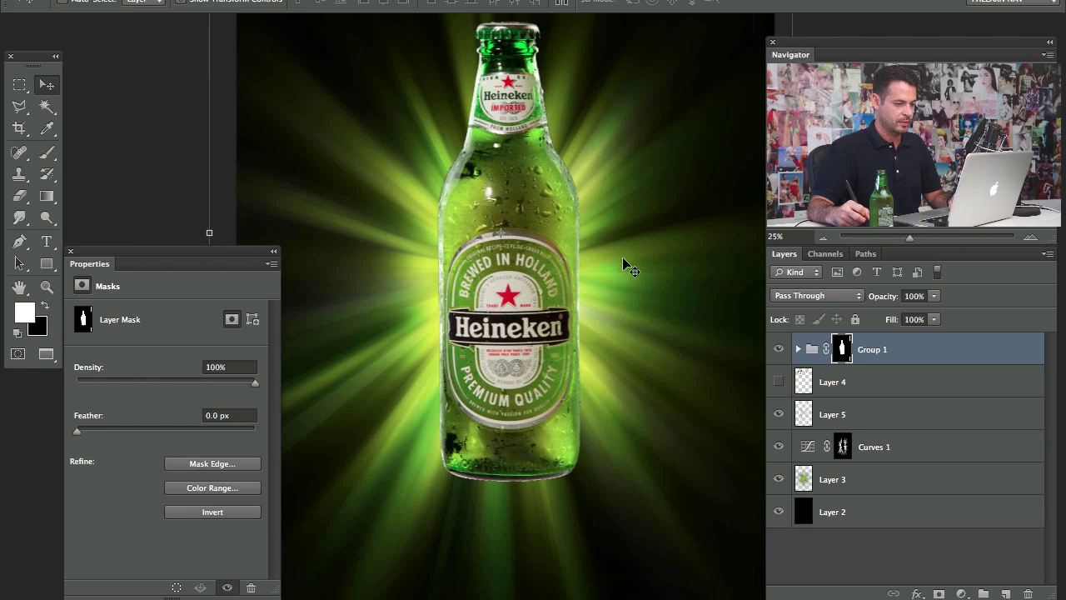
{"action": "left_click", "coordinate": [780, 351]}
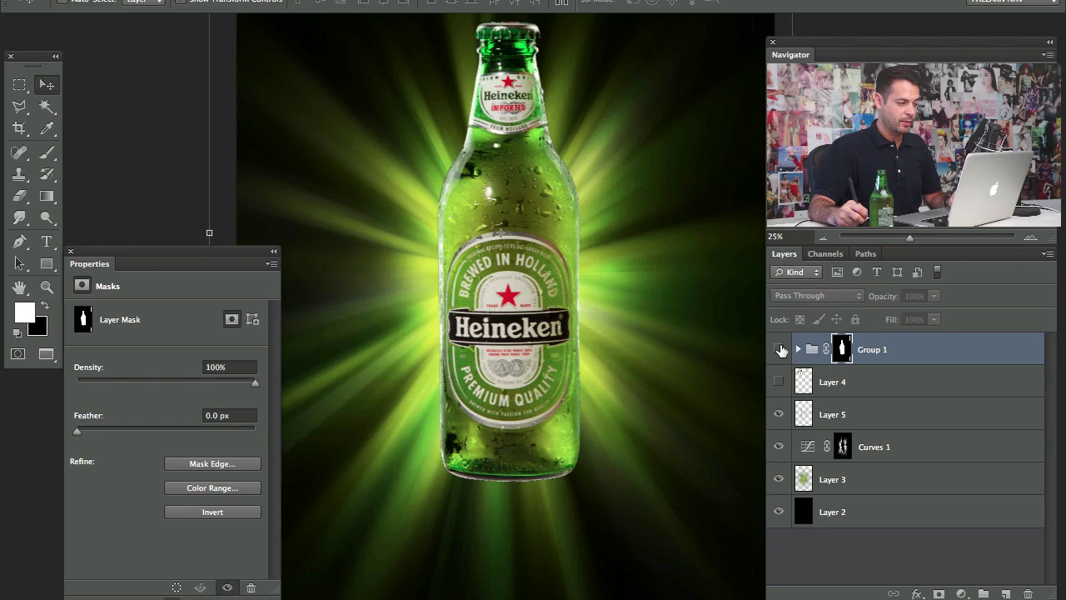
{"action": "left_click", "coordinate": [780, 351]}
{"action": "left_click", "coordinate": [779, 353]}
{"action": "left_click", "coordinate": [780, 352]}
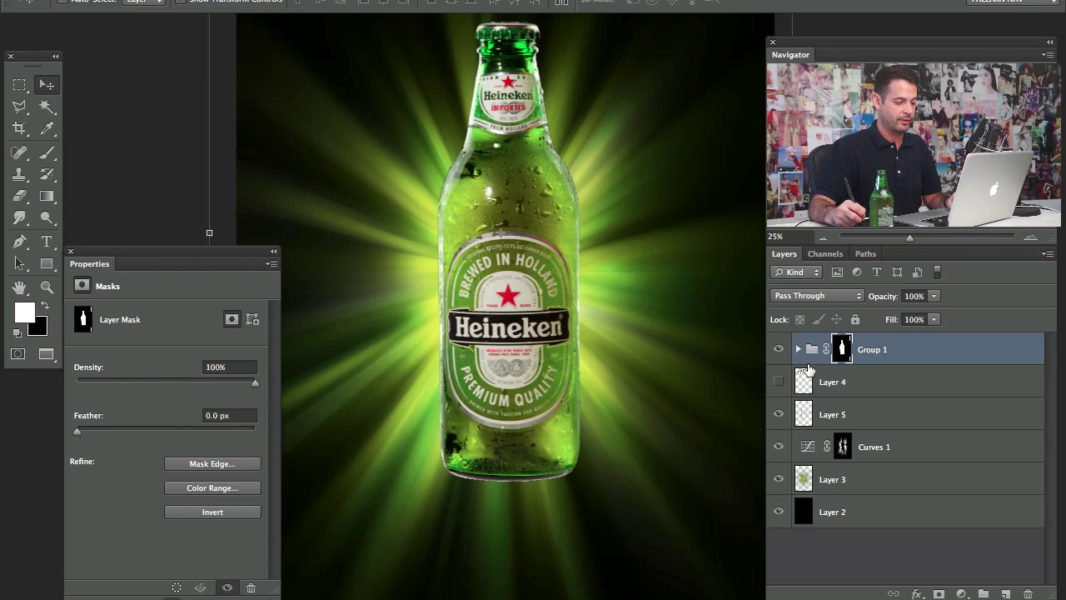
Load Group 1's mask as a selection, fill it with black on a new layer above the group, and deselect.
{"action": "left_click", "coordinate": [843, 350], "text": "ctrl"}
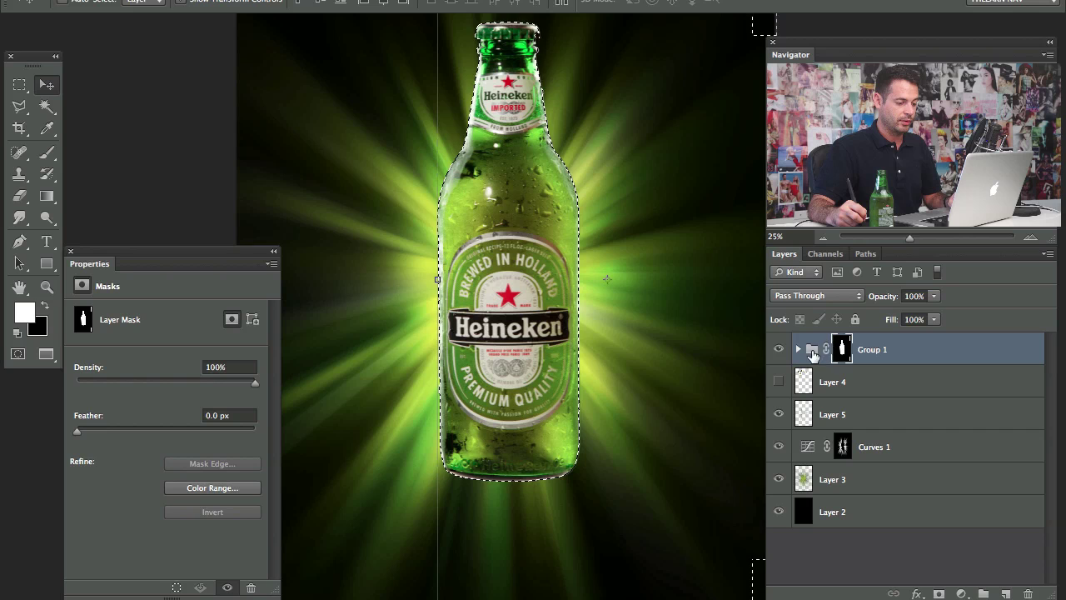
{"action": "left_click_drag", "start_coordinate": [608, 291], "coordinate": [598, 356]}
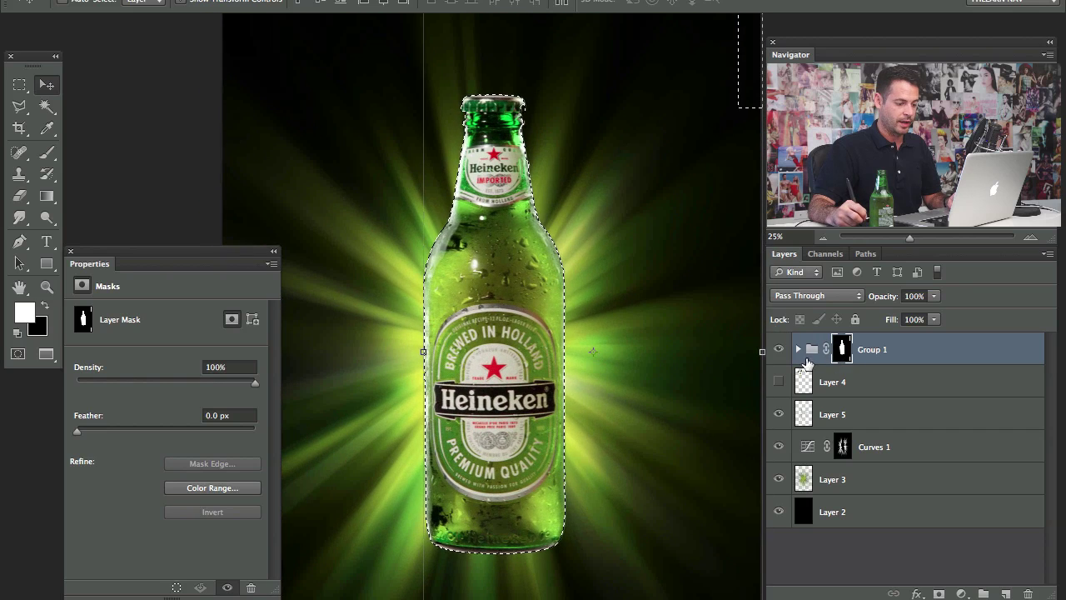
{"action": "left_click", "coordinate": [1005, 593]}
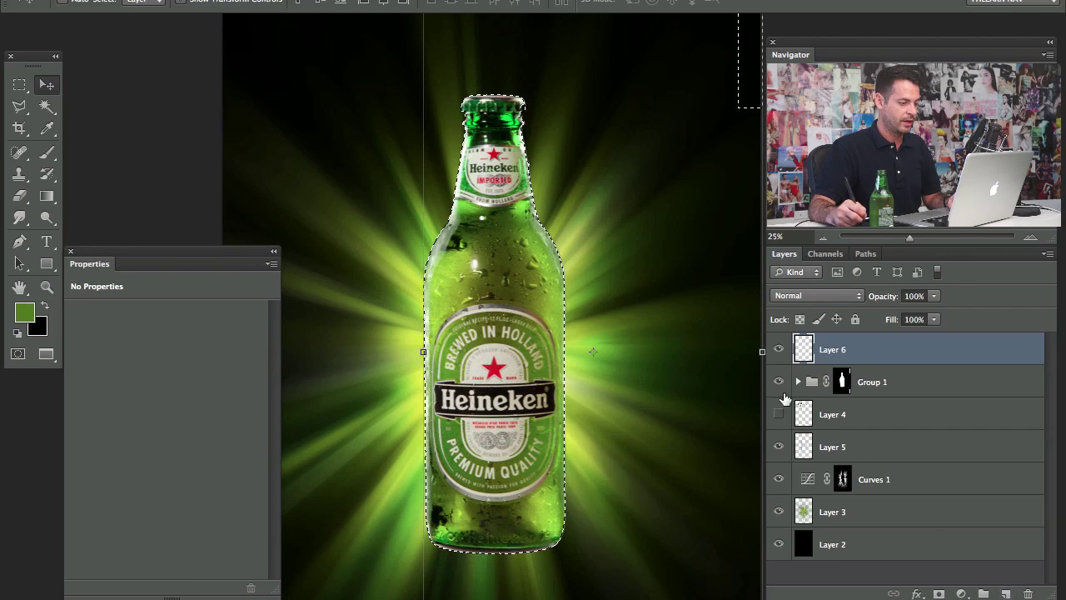
{"action": "key", "text": "super+BackSpace"}
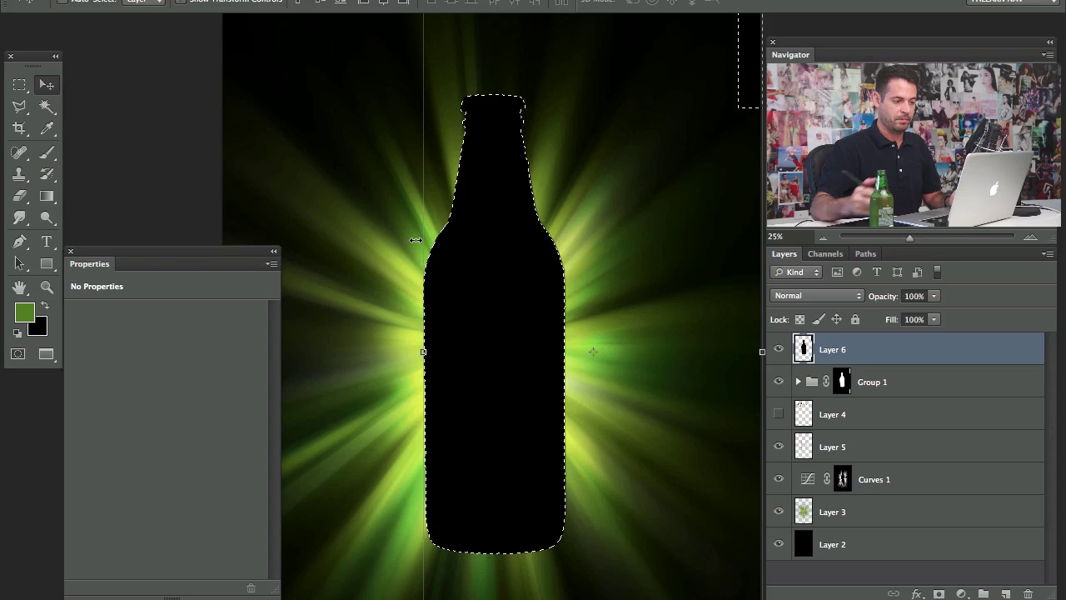
{"action": "key", "text": "super+d"}
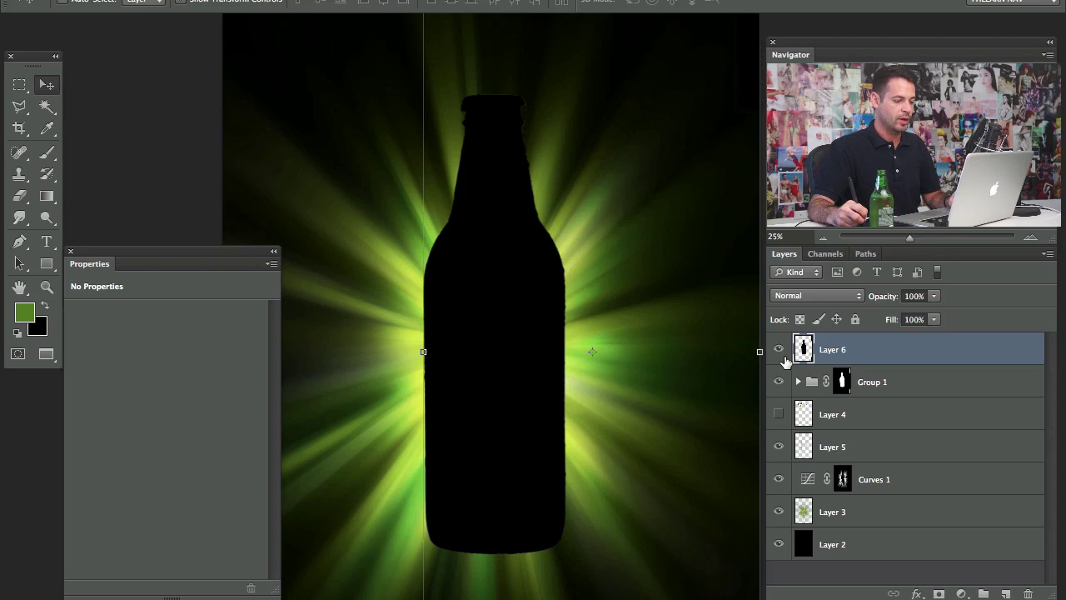
Add an Outer Glow with a size of 51 px to the black bottle silhouette on Layer 6.
{"action": "double_click", "coordinate": [895, 351]}
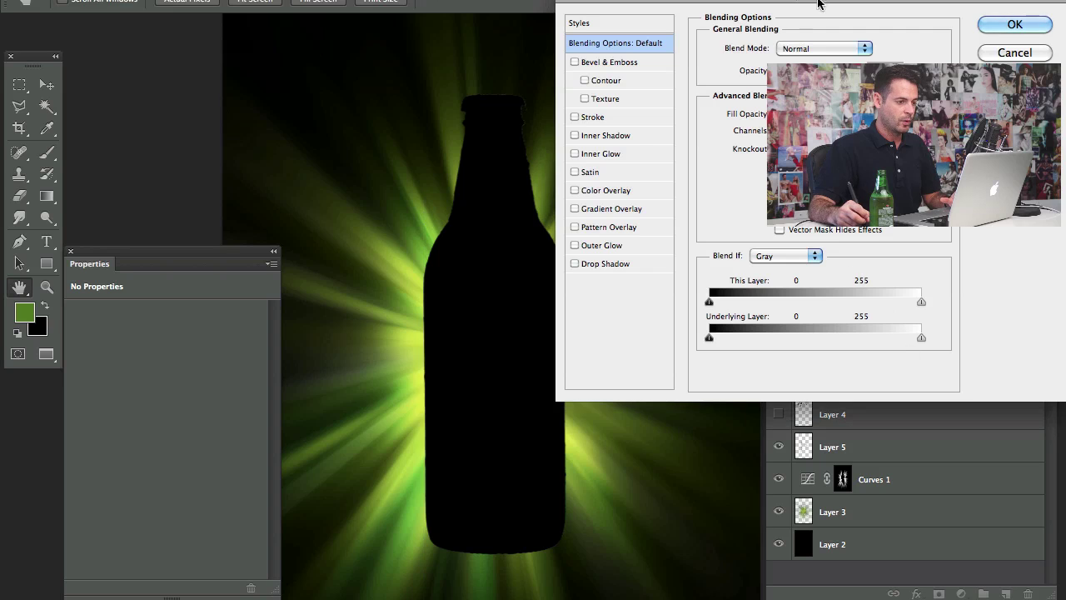
{"action": "left_click_drag", "start_coordinate": [813, 2], "coordinate": [214, 188]}
{"action": "left_click_drag", "start_coordinate": [543, 276], "coordinate": [631, 259]}
{"action": "left_click_drag", "start_coordinate": [339, 188], "coordinate": [388, 133]}
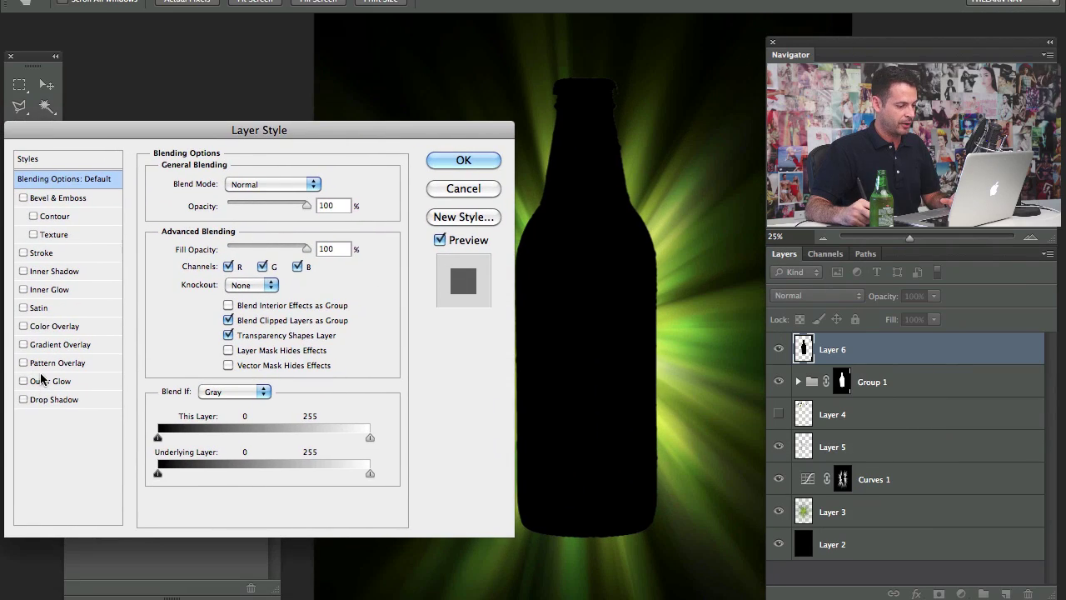
{"action": "left_click", "coordinate": [50, 379]}
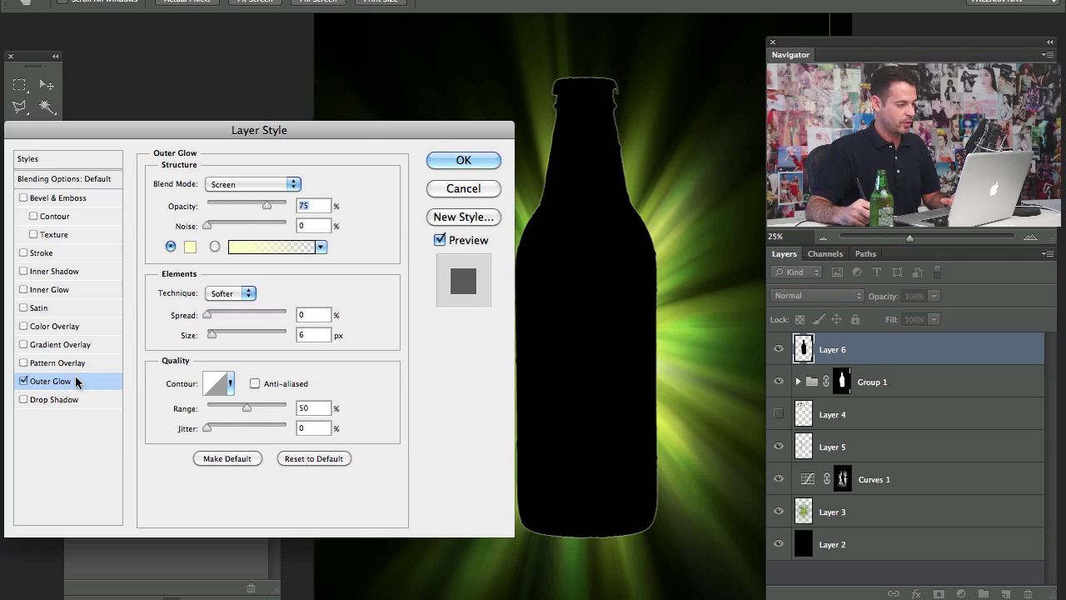
{"action": "left_click_drag", "start_coordinate": [212, 333], "coordinate": [228, 333]}
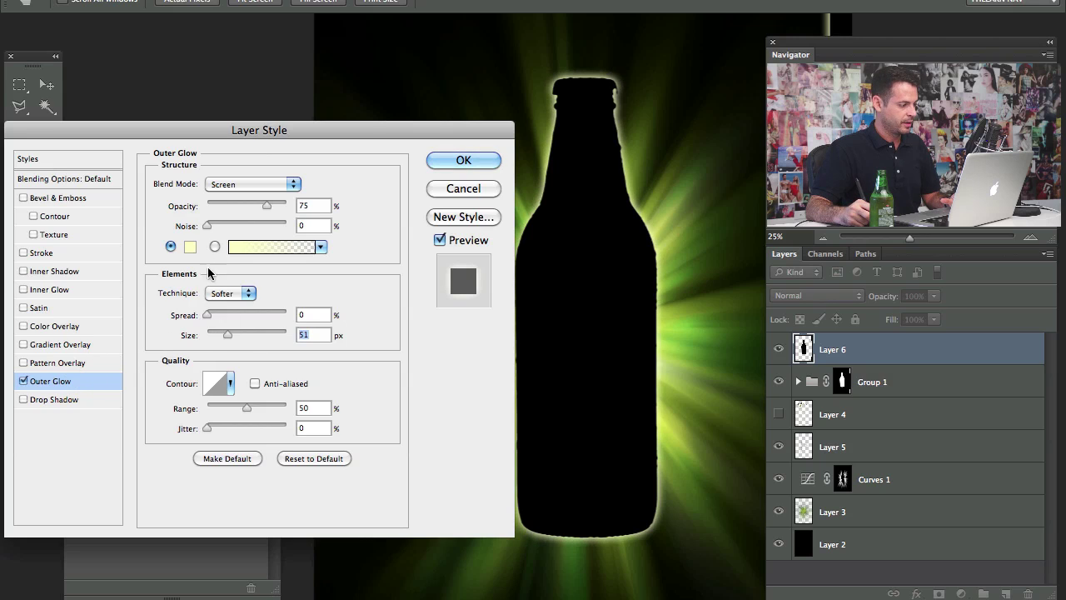
Set the Outer Glow's blend mode to Color Dodge, its size to 114 px and its opacity to 51%.
{"action": "left_click", "coordinate": [240, 190]}
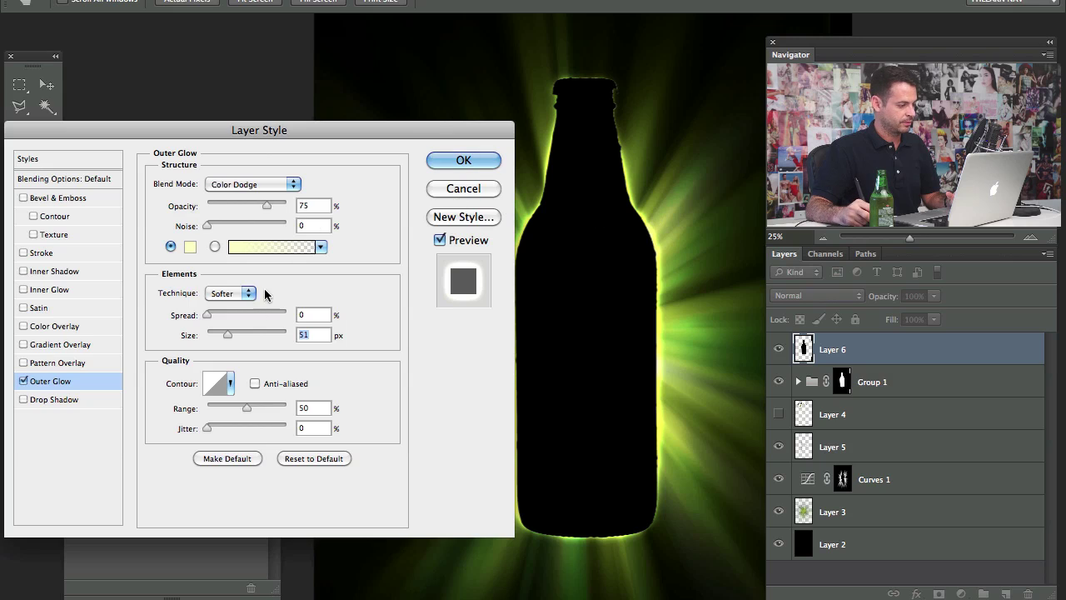
{"action": "mouse_move", "coordinate": [237, 333]}
{"action": "left_mouse_down"}
{"action": "mouse_move", "coordinate": [236, 356]}
{"action": "mouse_move", "coordinate": [251, 334]}
{"action": "left_mouse_up"}
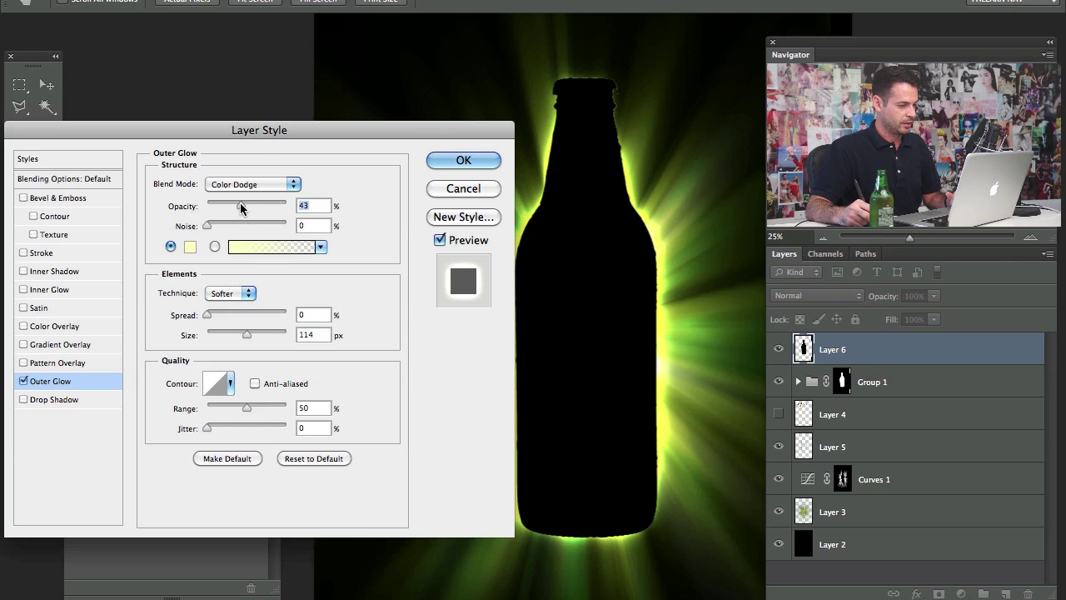
{"action": "left_click_drag", "start_coordinate": [240, 205], "coordinate": [248, 205]}
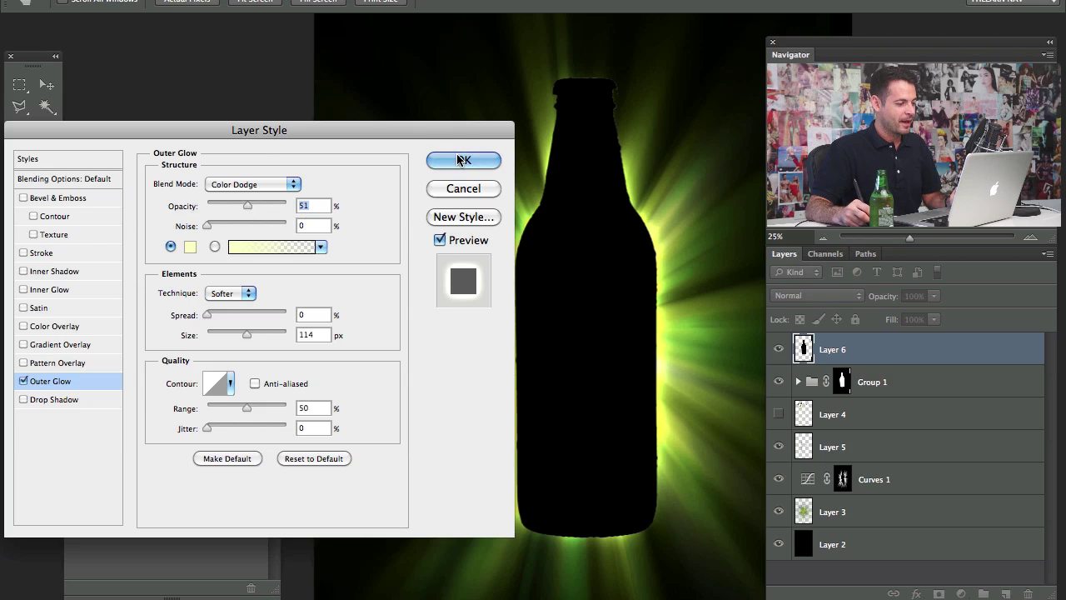
{"action": "left_click_drag", "start_coordinate": [466, 130], "coordinate": [339, 132]}
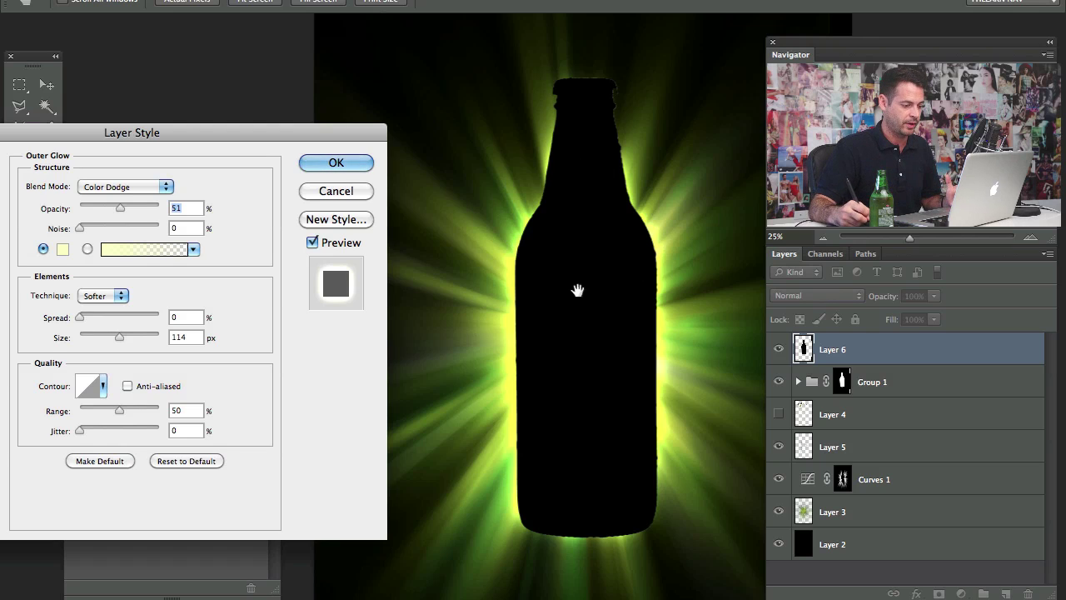
{"action": "left_click_drag", "start_coordinate": [275, 135], "coordinate": [295, 120]}
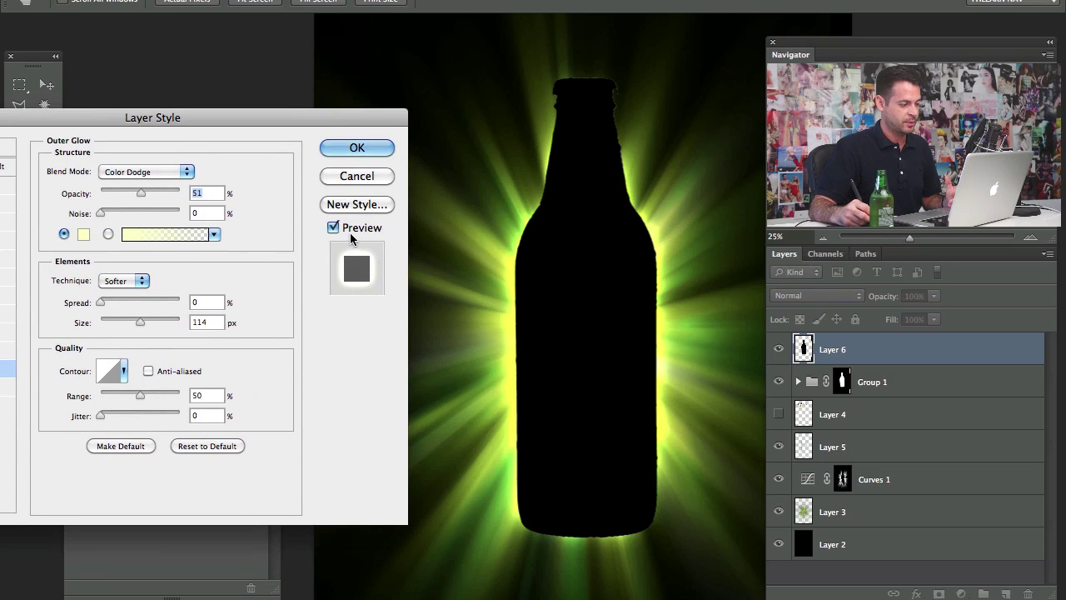
{"action": "left_click_drag", "start_coordinate": [174, 115], "coordinate": [270, 107]}
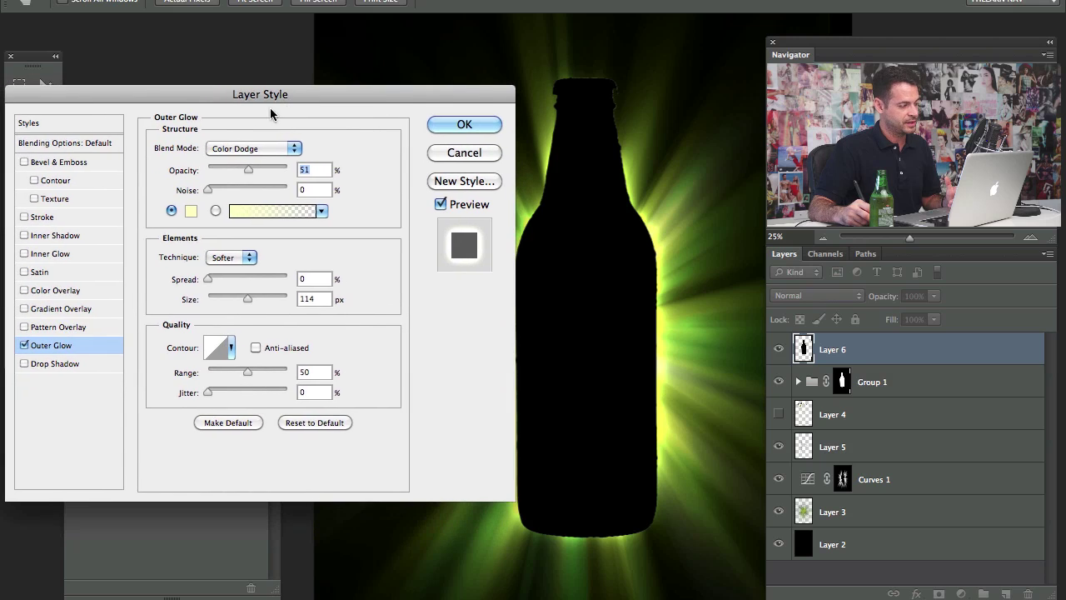
Set Layer 6's fill opacity to 0% with its overall opacity at 100%, and apply the layer style.
{"action": "left_click", "coordinate": [95, 143]}
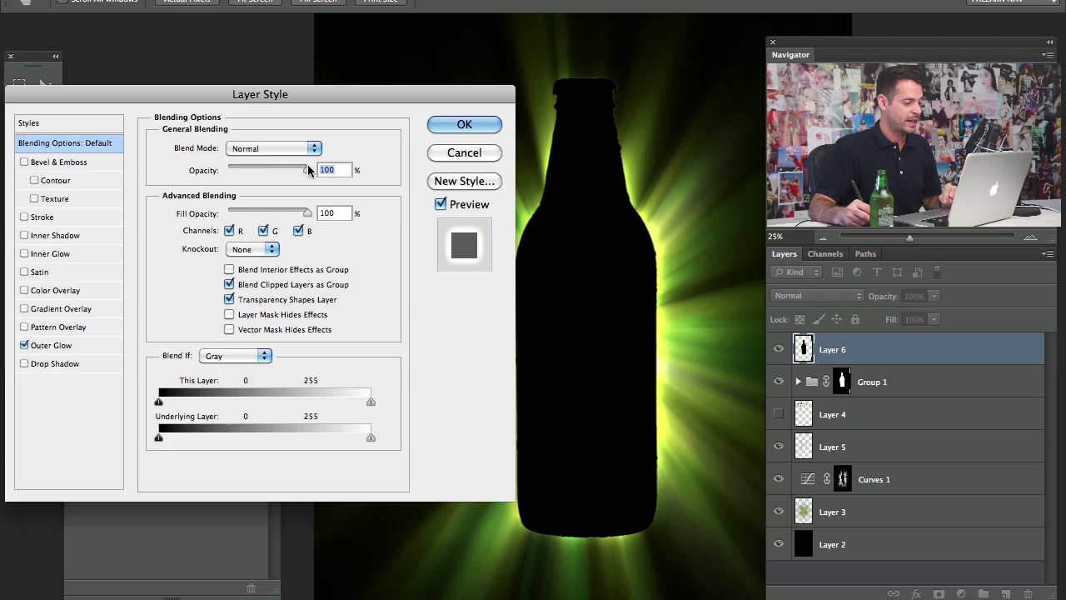
{"action": "mouse_move", "coordinate": [308, 168]}
{"action": "left_mouse_down"}
{"action": "mouse_move", "coordinate": [248, 166]}
{"action": "mouse_move", "coordinate": [309, 169]}
{"action": "left_mouse_up"}
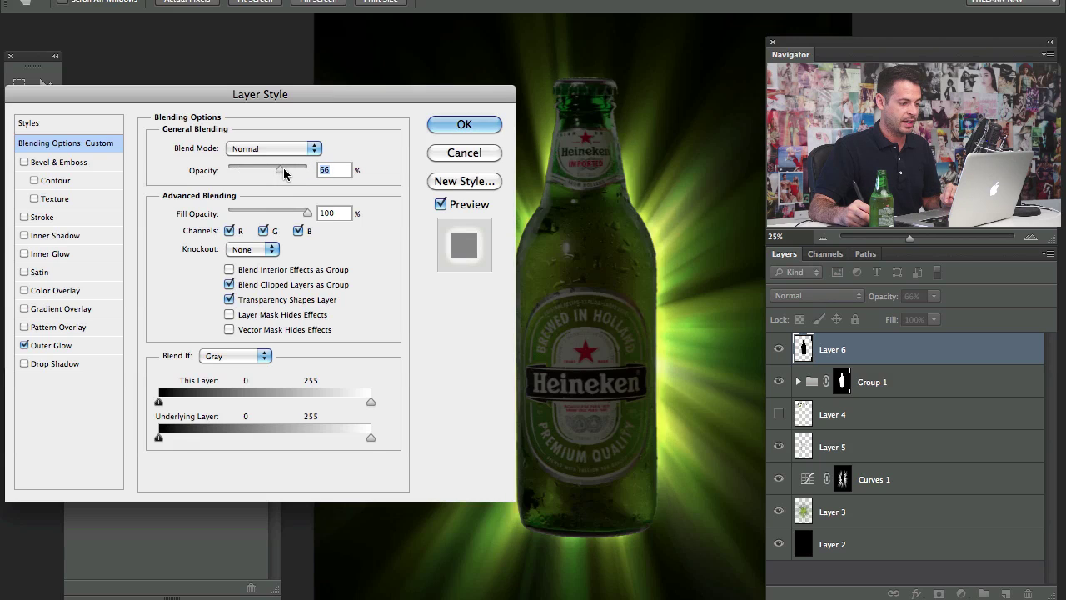
{"action": "left_click_drag", "start_coordinate": [297, 217], "coordinate": [207, 215]}
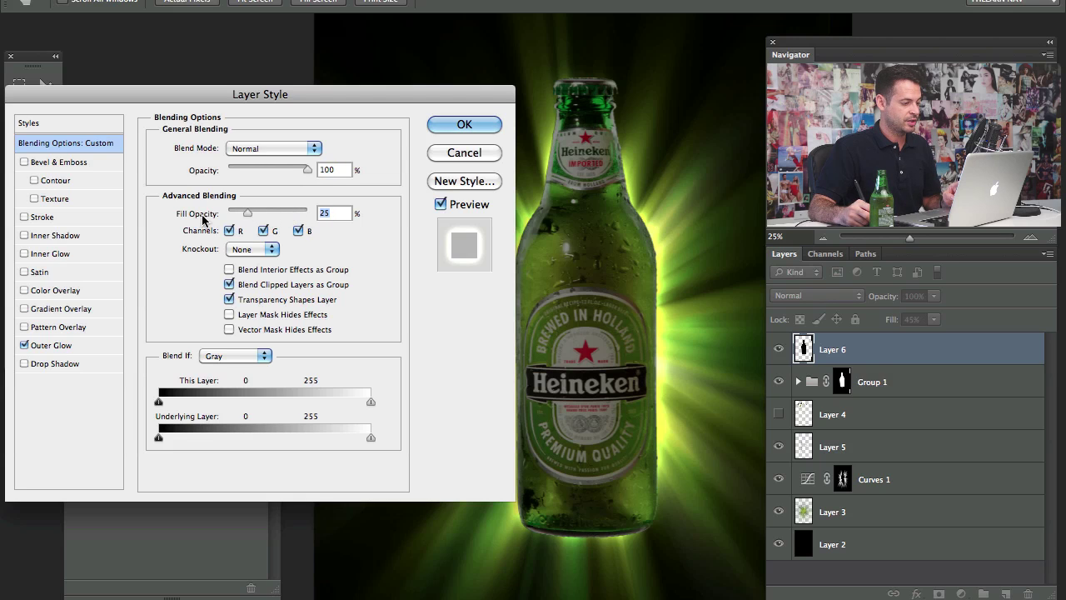
{"action": "left_click", "coordinate": [463, 125]}
Toggle Layer 6's visibility repeatedly to compare the bottle with and without the outer glow, leaving the layer shown.
{"action": "left_click", "coordinate": [780, 349]}
{"action": "left_click", "coordinate": [779, 349]}
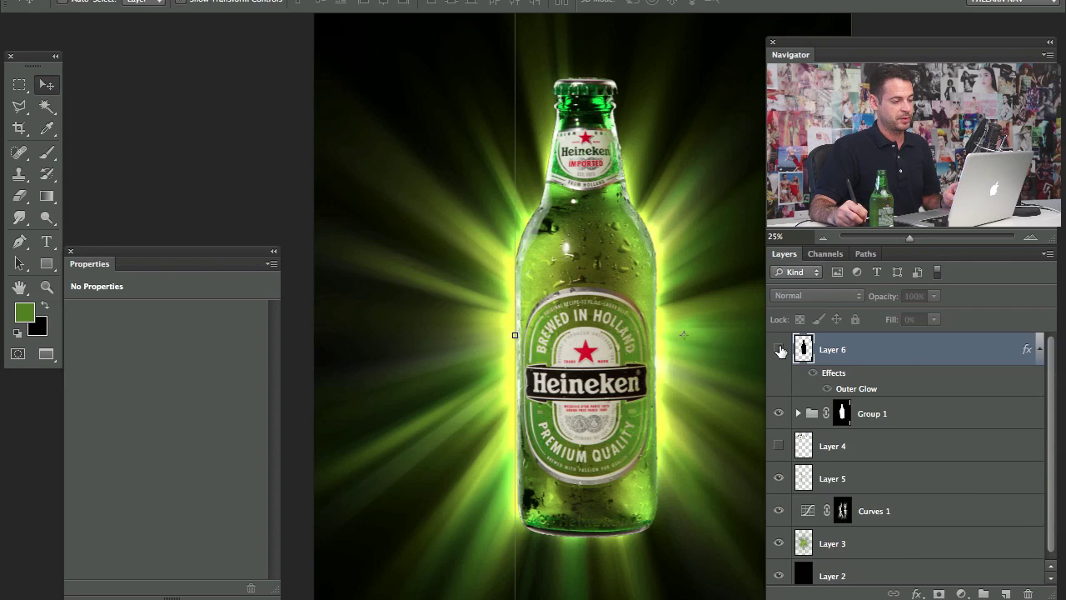
{"action": "left_click", "coordinate": [780, 349]}
{"action": "left_click", "coordinate": [779, 350]}
{"action": "left_click", "coordinate": [781, 350]}
{"action": "left_click", "coordinate": [780, 350]}
{"action": "left_click", "coordinate": [779, 350]}
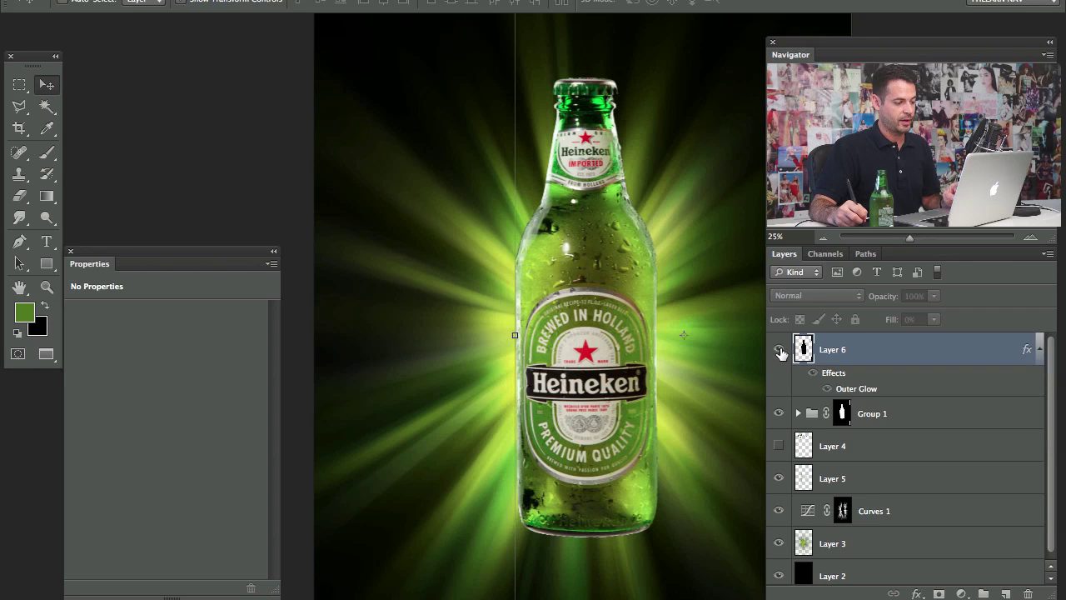
{"action": "left_click", "coordinate": [779, 351]}
{"action": "left_click", "coordinate": [780, 351]}
{"action": "left_click", "coordinate": [780, 351]}
{"action": "left_click", "coordinate": [780, 351]}
{"action": "left_click", "coordinate": [777, 353]}
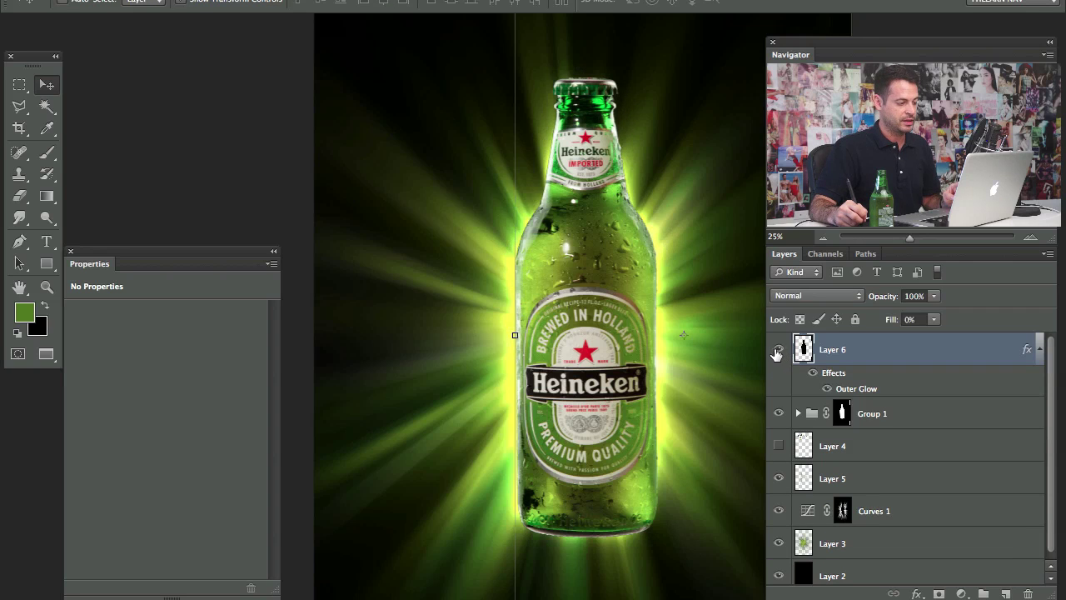
Compare Layer 6 with its fill at 71% and at 0%, leaving the fill at 0% and the layer shown.
{"action": "scroll", "coordinate": [685, 344], "scroll_direction": "right", "scroll_amount": 5}
{"action": "left_click", "coordinate": [854, 319]}
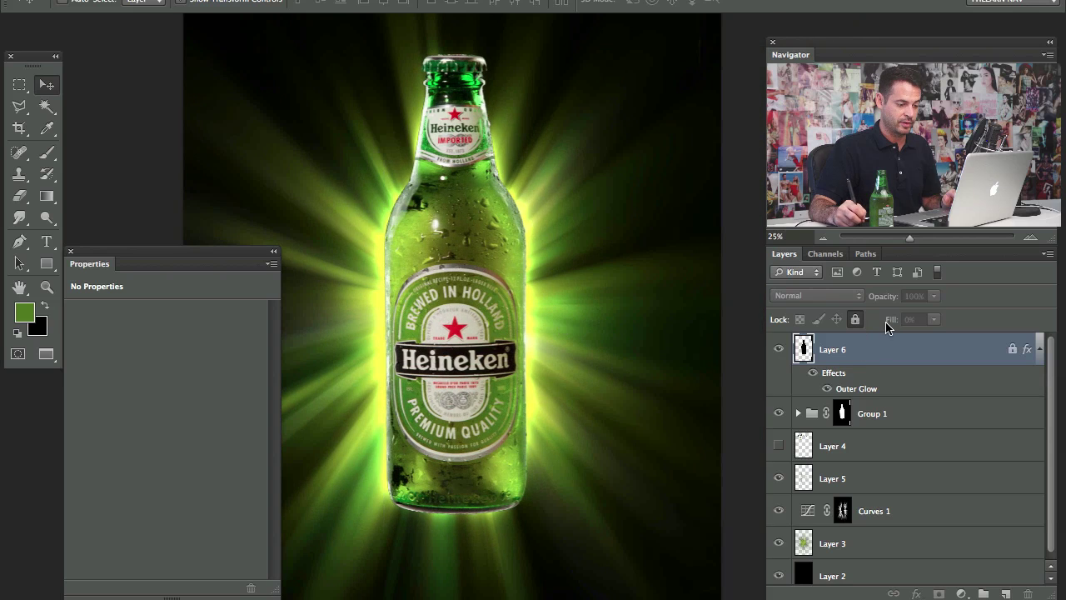
{"action": "left_click", "coordinate": [855, 319]}
{"action": "left_click_drag", "start_coordinate": [900, 324], "coordinate": [904, 323]}
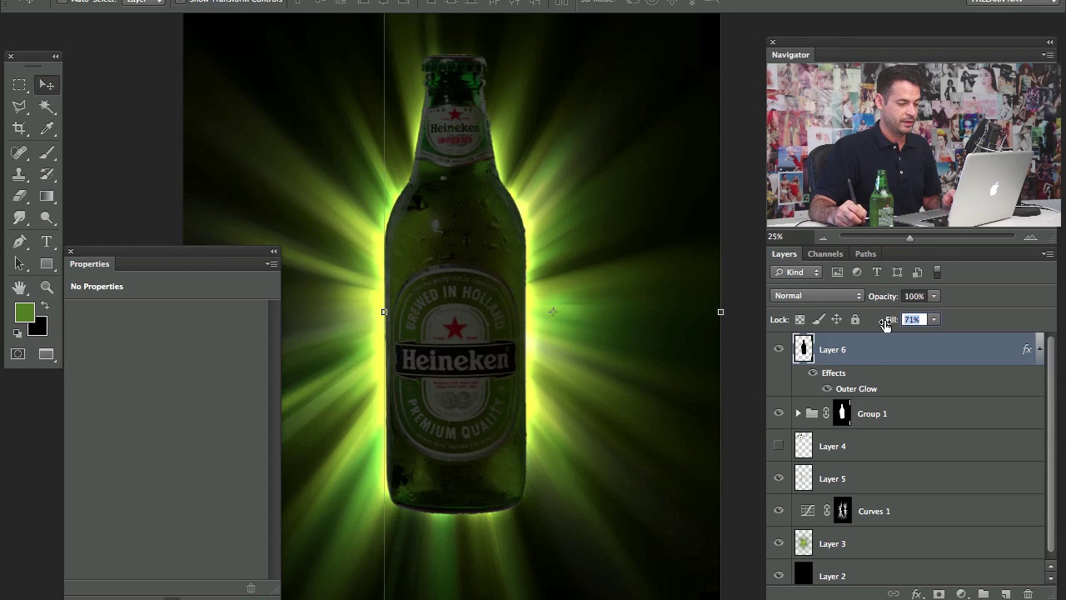
{"action": "left_click_drag", "start_coordinate": [666, 332], "coordinate": [667, 333]}
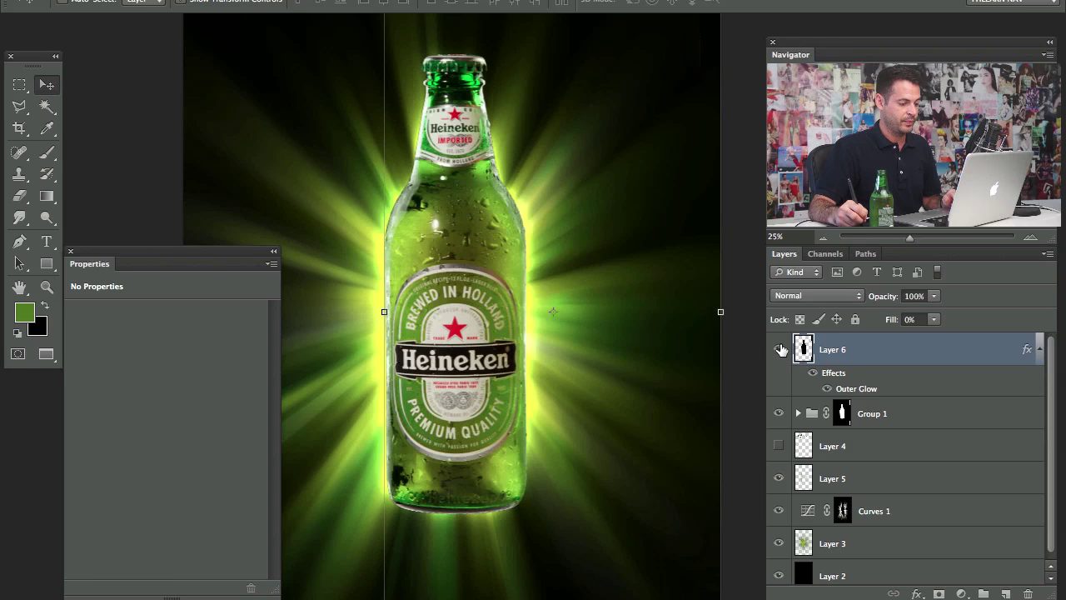
{"action": "left_click", "coordinate": [778, 350]}
{"action": "left_click", "coordinate": [779, 350]}
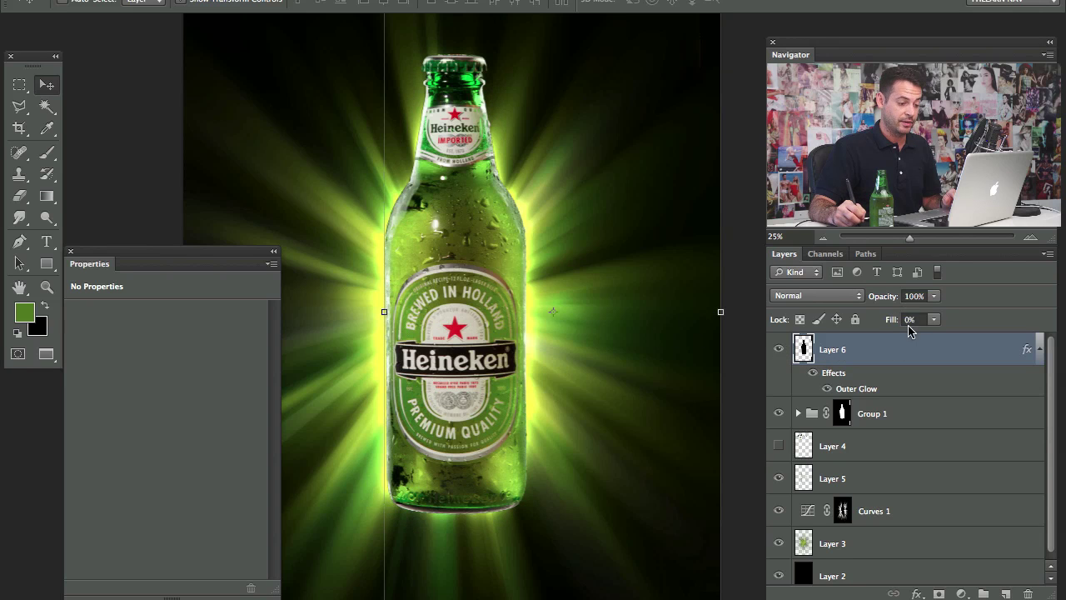
Collapse Layer 6's effects list and delete Layer 4 with its loose colour dabs above the bottle.
{"action": "left_click", "coordinate": [1039, 349]}
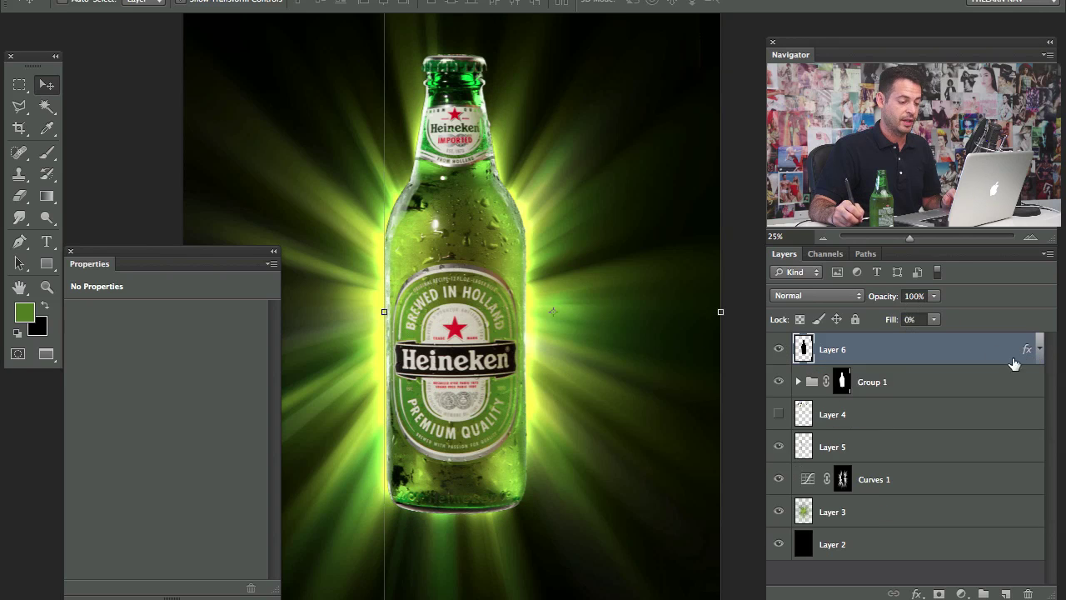
{"action": "left_click", "coordinate": [779, 414]}
{"action": "left_click", "coordinate": [779, 414]}
{"action": "left_click", "coordinate": [779, 413]}
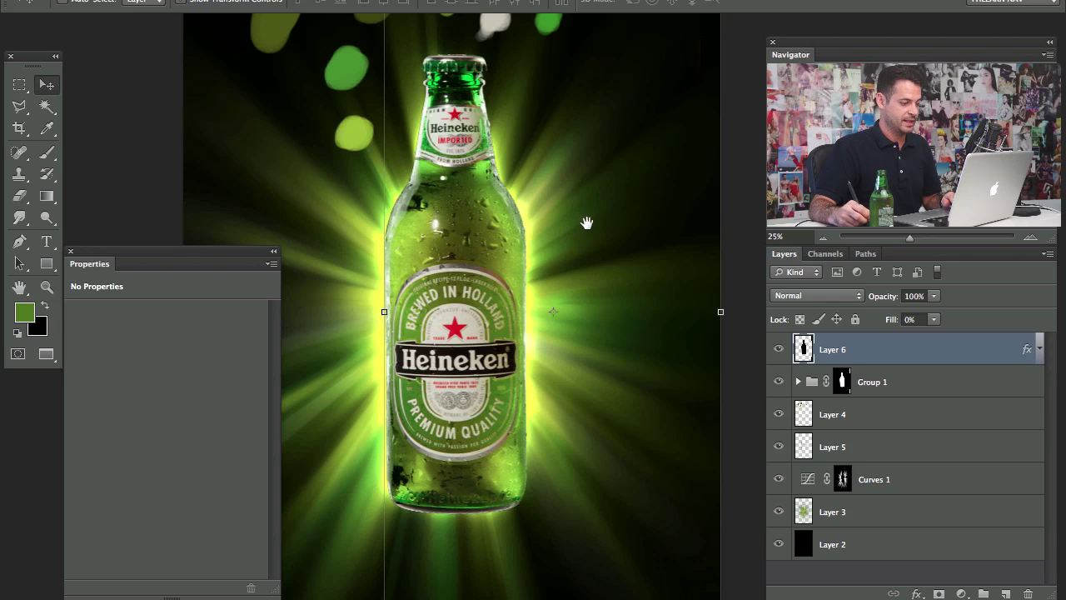
{"action": "left_click_drag", "start_coordinate": [455, 103], "coordinate": [483, 228]}
{"action": "left_click", "coordinate": [835, 412]}
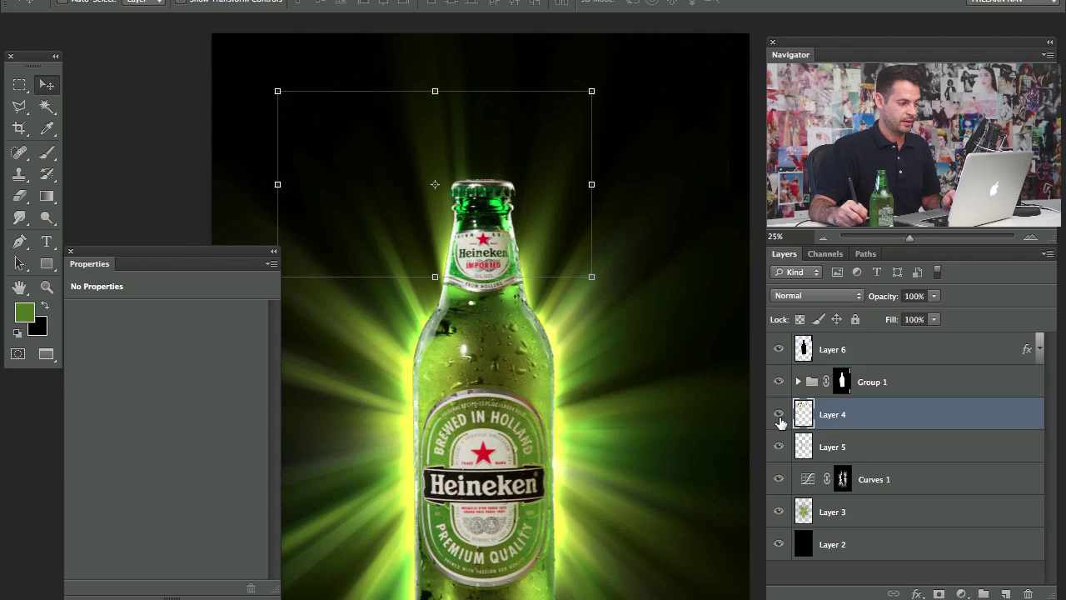
{"action": "key", "text": "BackSpace"}
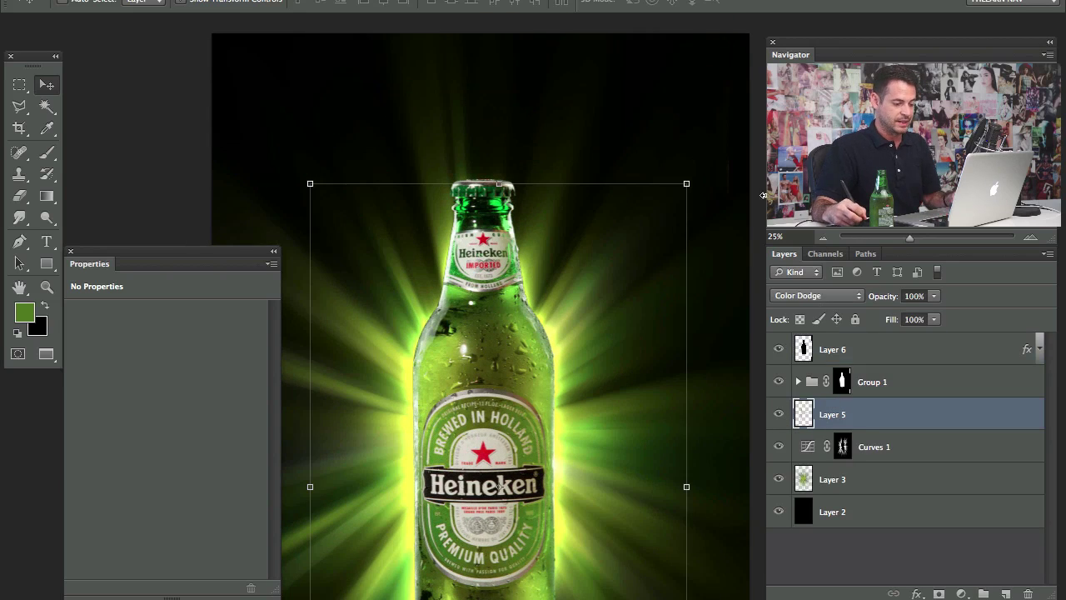
Check the Curves 1 adjustment's effect and group all layers from Layer 6 down to Layer 3.
{"action": "left_click", "coordinate": [873, 355]}
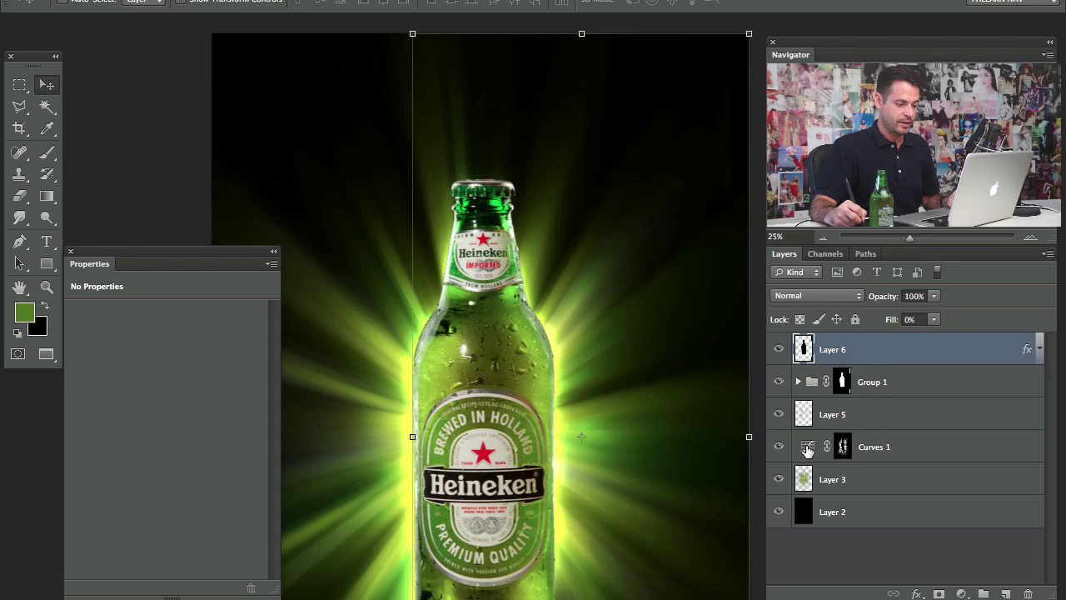
{"action": "left_click", "coordinate": [778, 447]}
{"action": "left_click", "coordinate": [781, 447]}
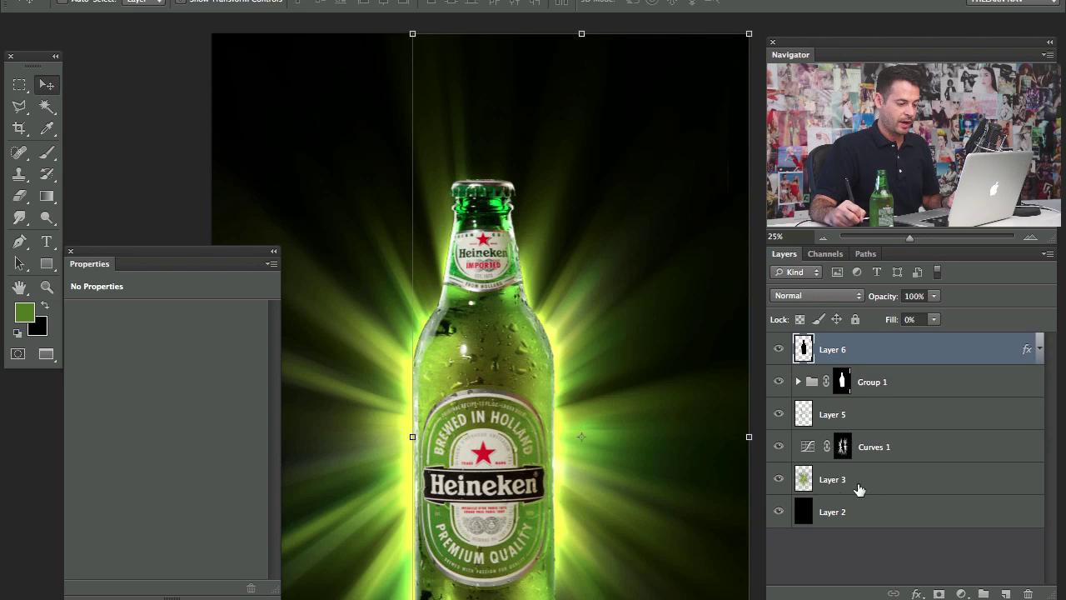
{"action": "left_click", "coordinate": [899, 482], "text": "shift"}
{"action": "key", "text": "ctrl+g"}
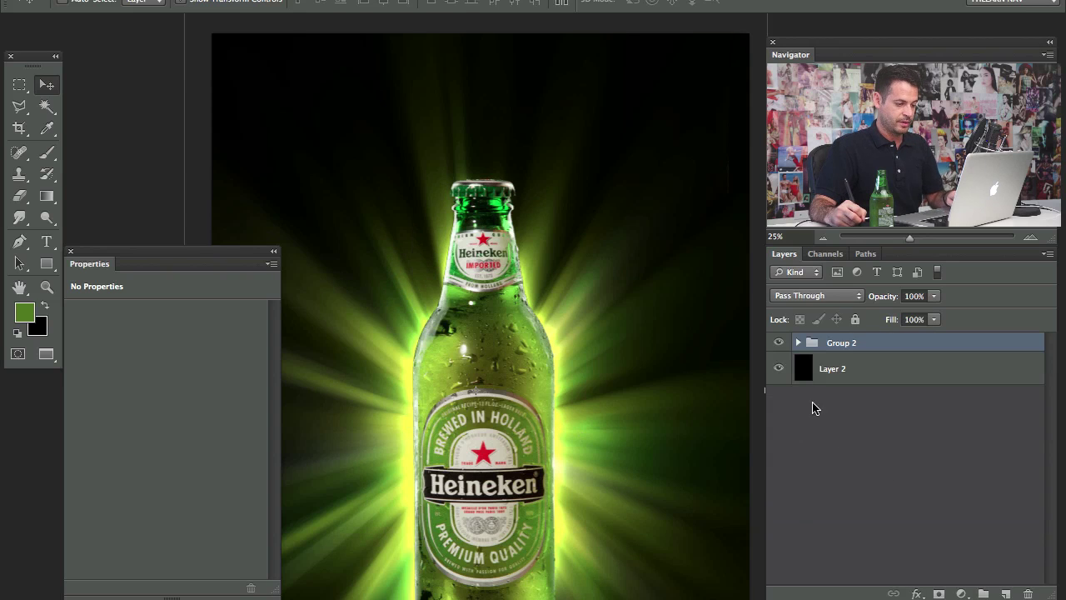
Toggle Group 2's visibility to compare the full bottle composite with the plain black background, leaving it shown.
{"action": "left_click", "coordinate": [777, 345]}
{"action": "left_click", "coordinate": [778, 348]}
{"action": "left_click", "coordinate": [778, 348]}
{"action": "left_click", "coordinate": [779, 347]}
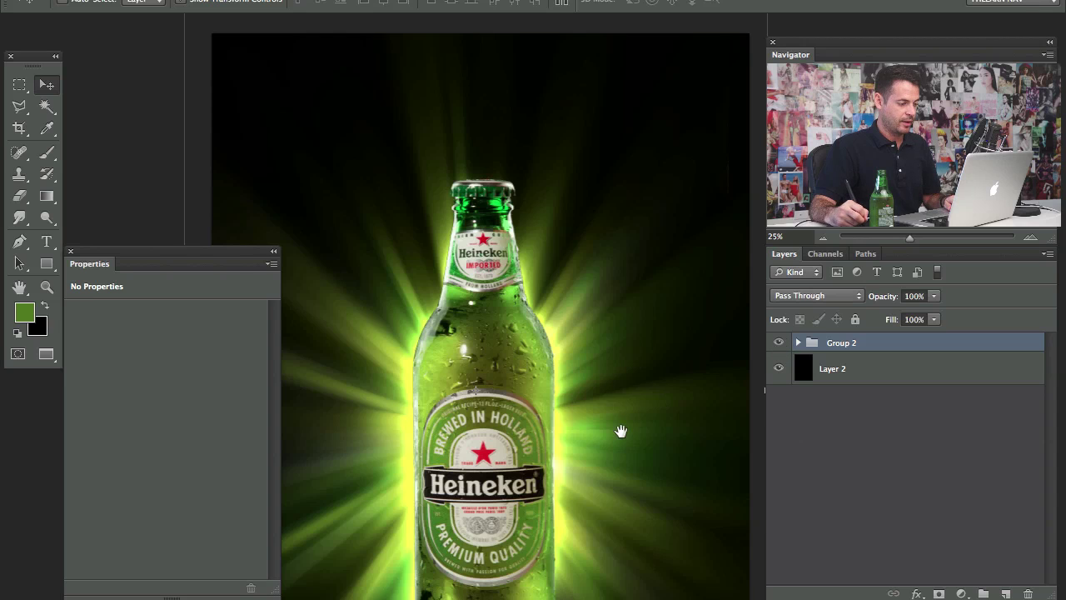
Close the Properties panel and view the whole composition centred at 16.67% zoom.
{"action": "left_click_drag", "start_coordinate": [608, 472], "coordinate": [629, 408]}
{"action": "left_click", "coordinate": [71, 251]}
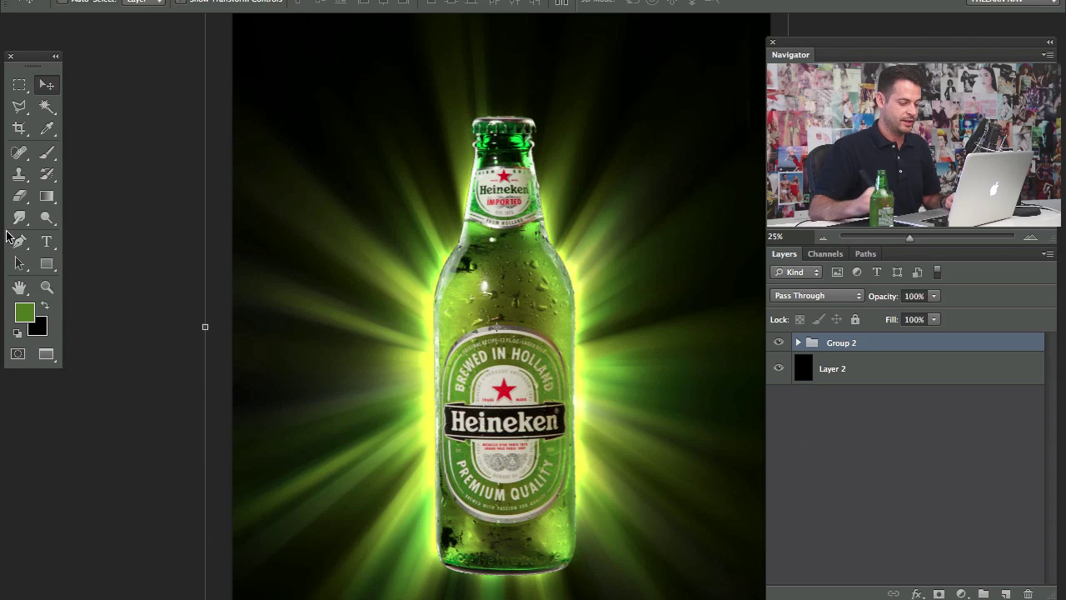
{"action": "key", "text": "ctrl+minus"}
{"action": "left_click_drag", "start_coordinate": [441, 364], "coordinate": [432, 356]}
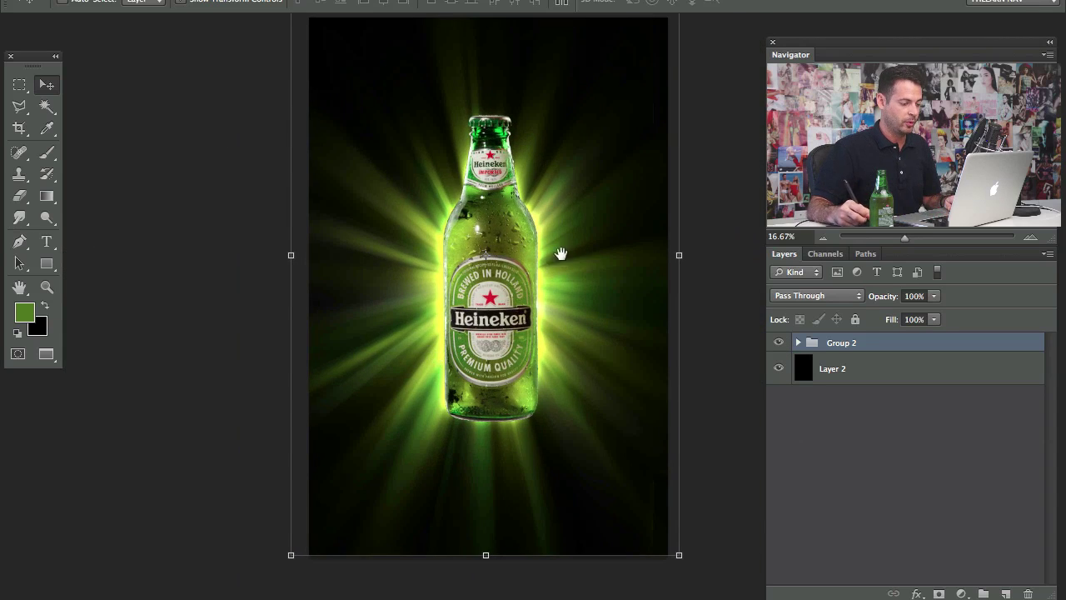
{"action": "left_click_drag", "start_coordinate": [549, 358], "coordinate": [520, 359]}
{"action": "left_click_drag", "start_coordinate": [572, 336], "coordinate": [574, 355]}
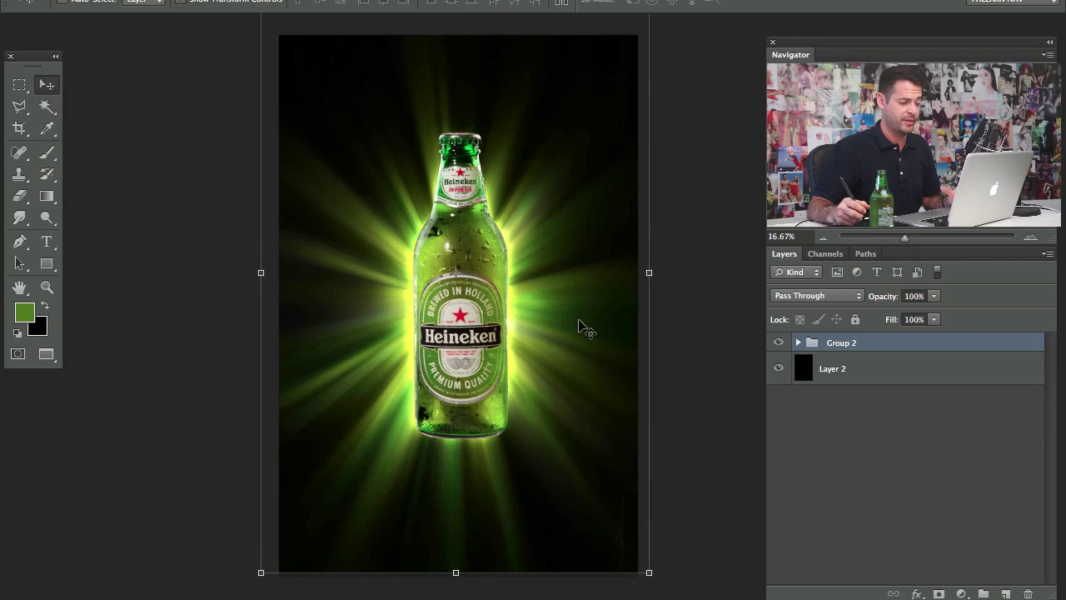